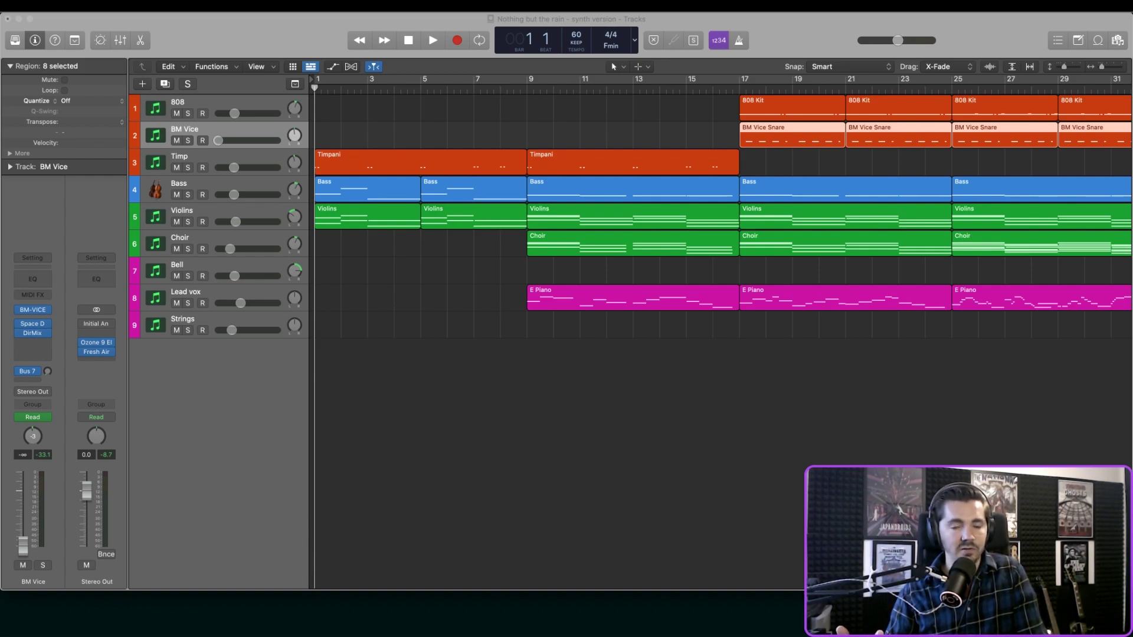
Step: Look over the whole arrangement, from the opening Timpani and Bass regions to the final Verse regions
click(235, 41)
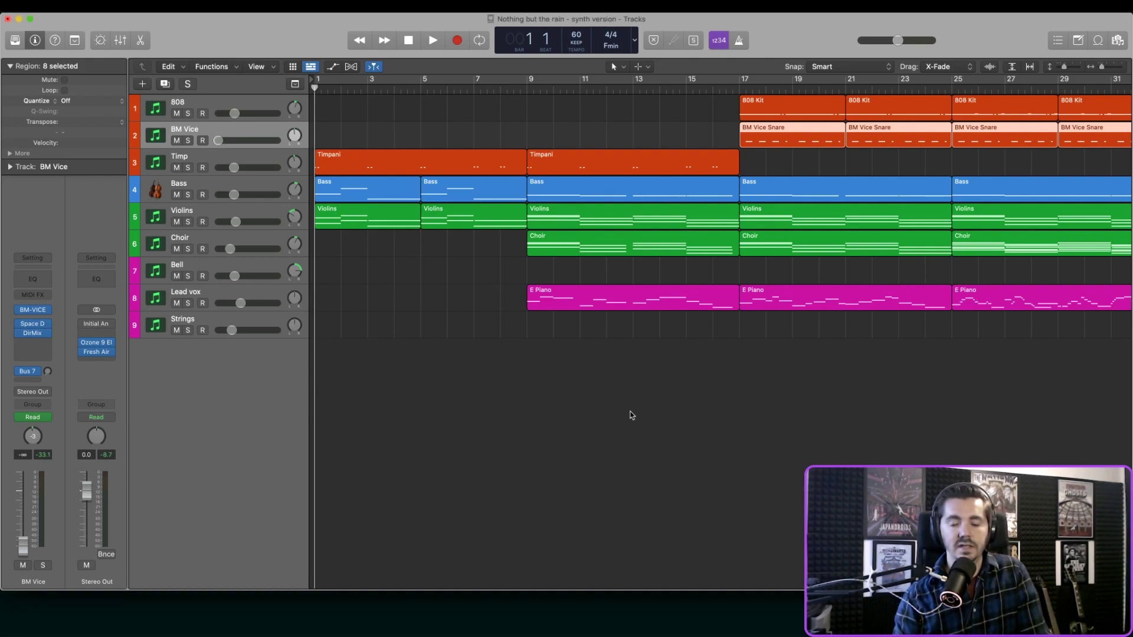
scroll(632, 415, right, 5)
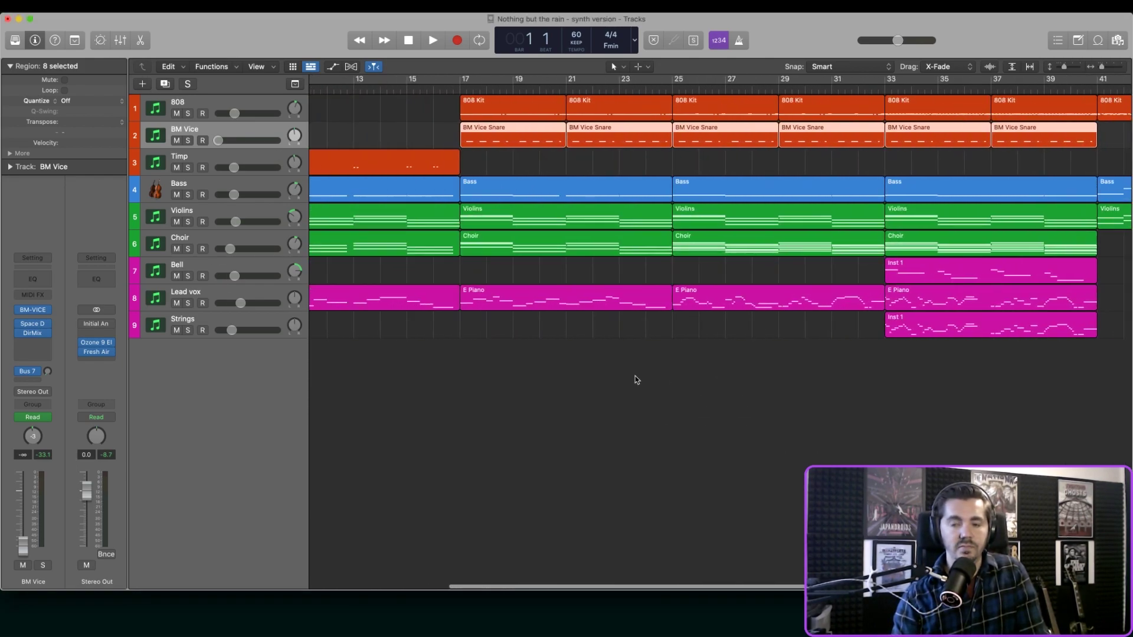
scroll(634, 378, left, 5)
scroll(635, 379, right, 15)
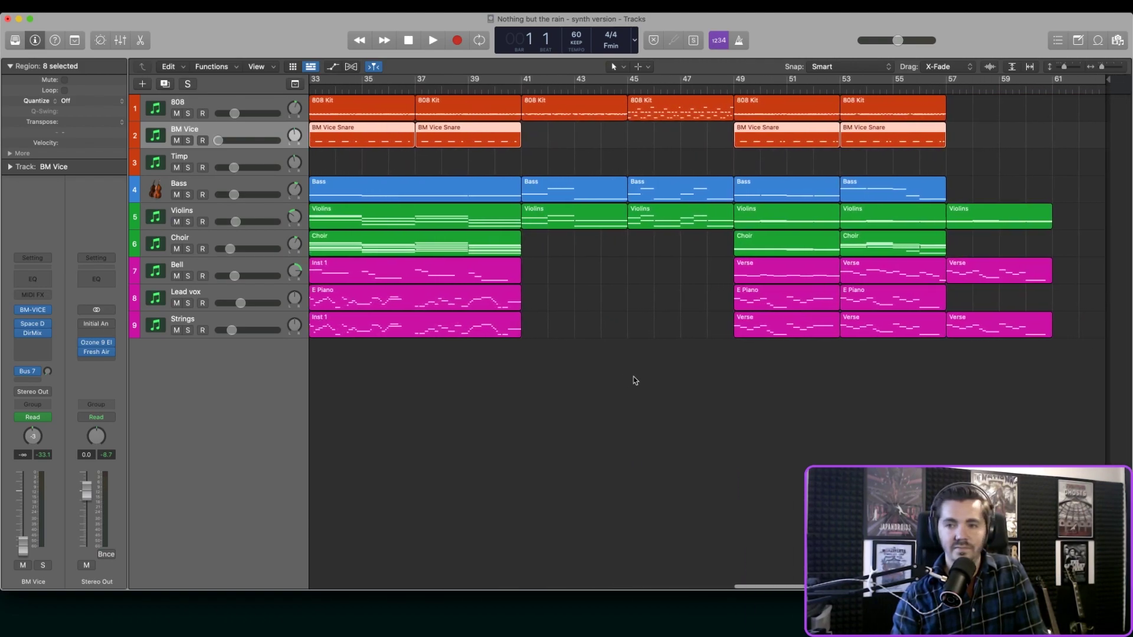
scroll(635, 381, left, 15)
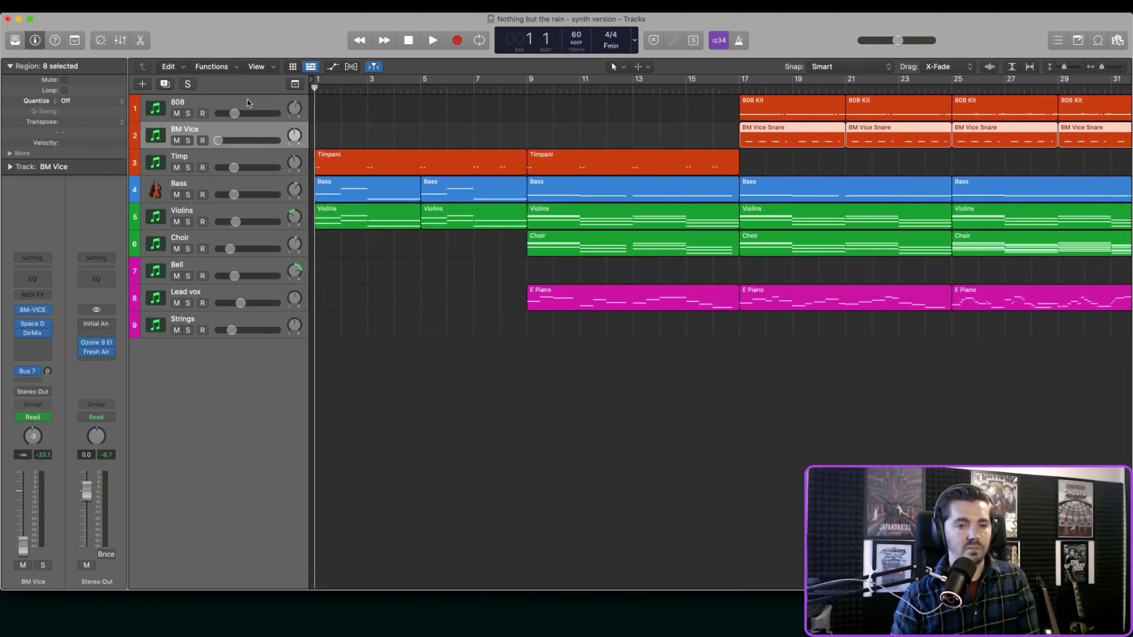
scroll(347, 334, right, 8)
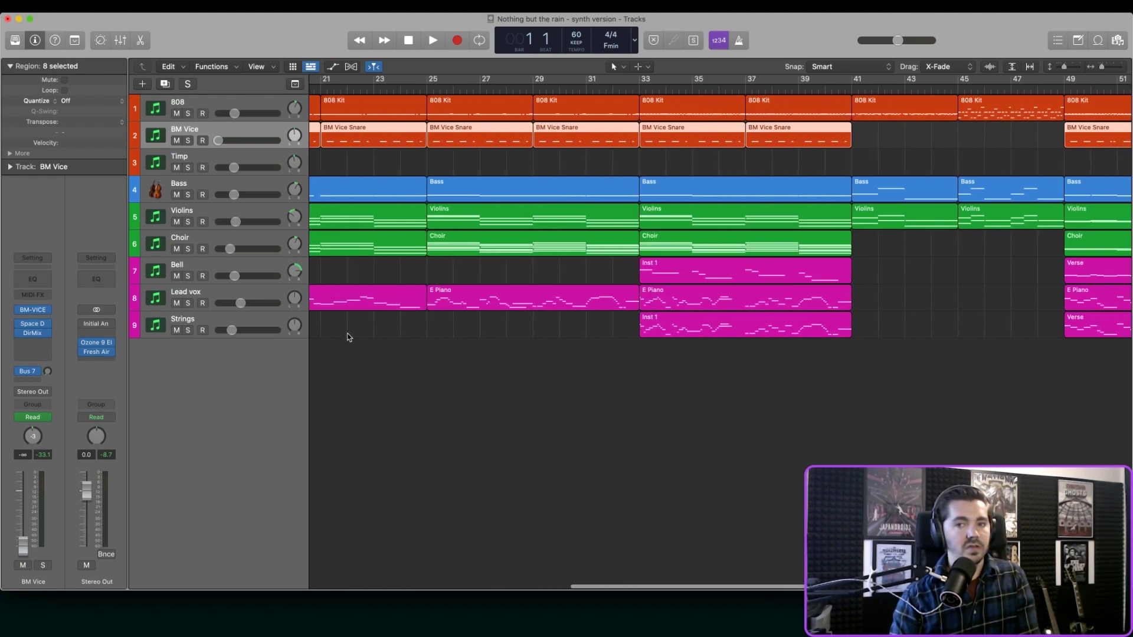
scroll(347, 336, left, 8)
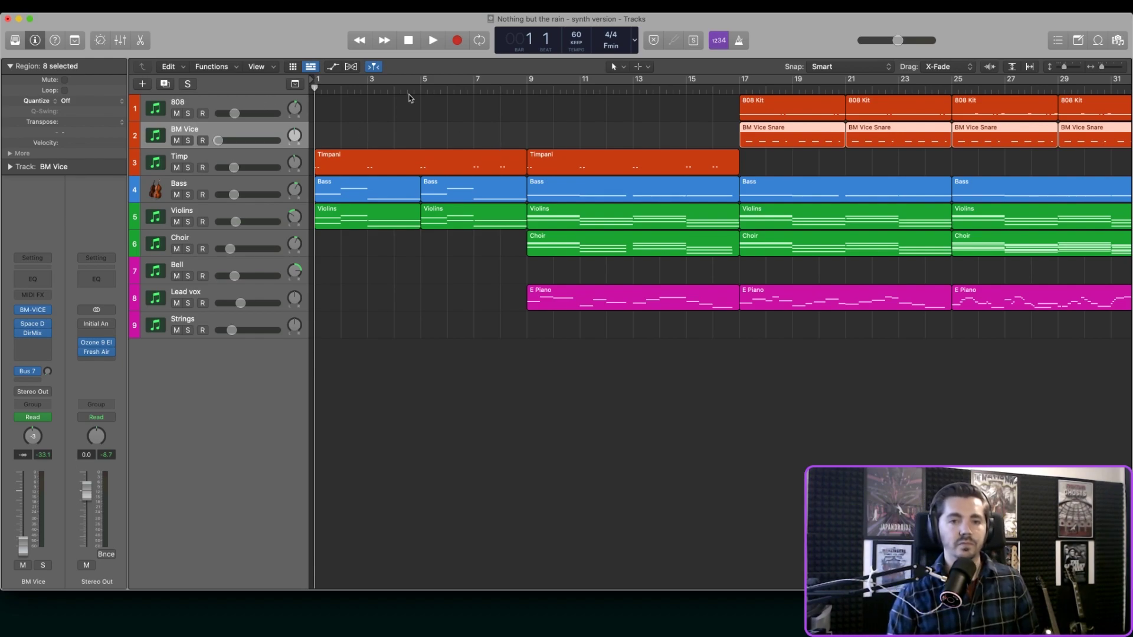
Step: Play the full mix from bar 13 through the entrance of the drums, stopping near bar 25
click(637, 90)
drag(637, 90, 633, 90)
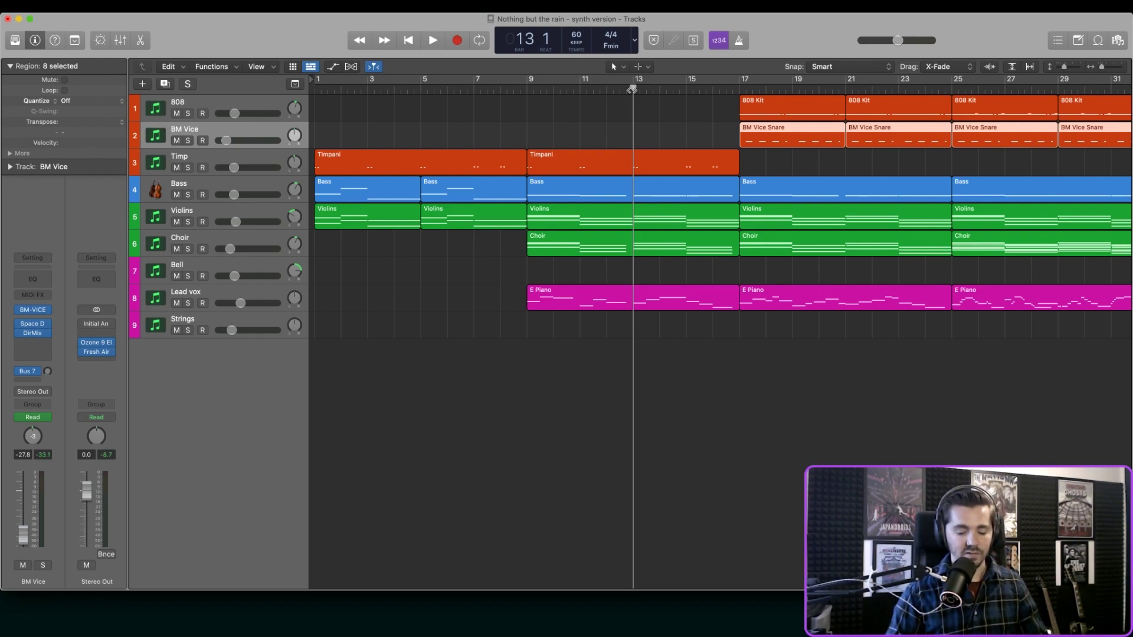
key(space)
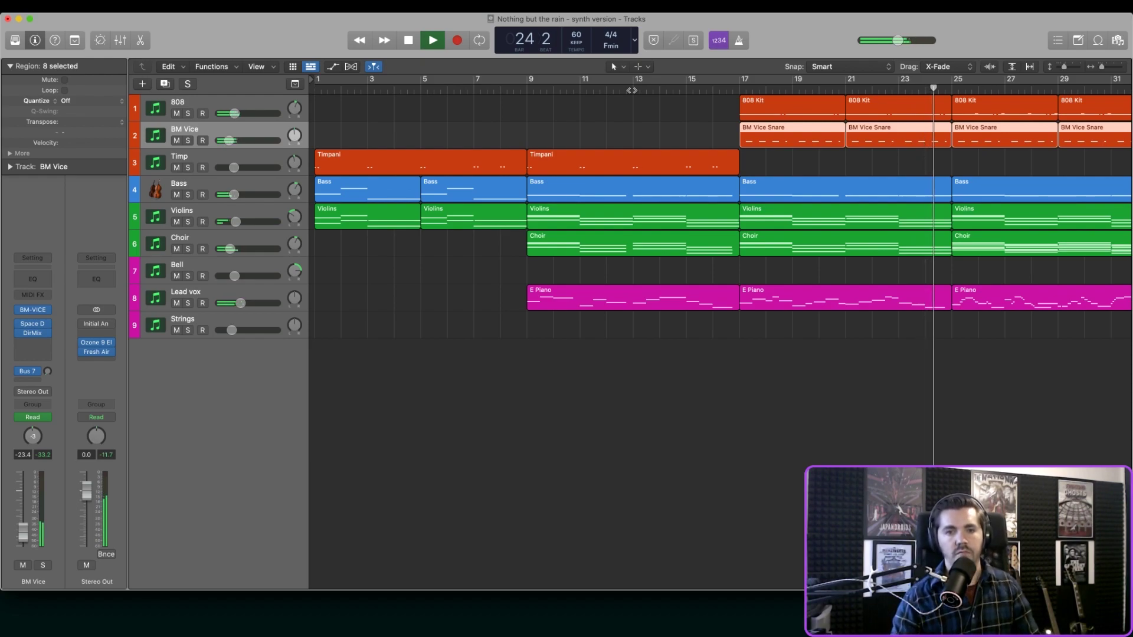
click(408, 40)
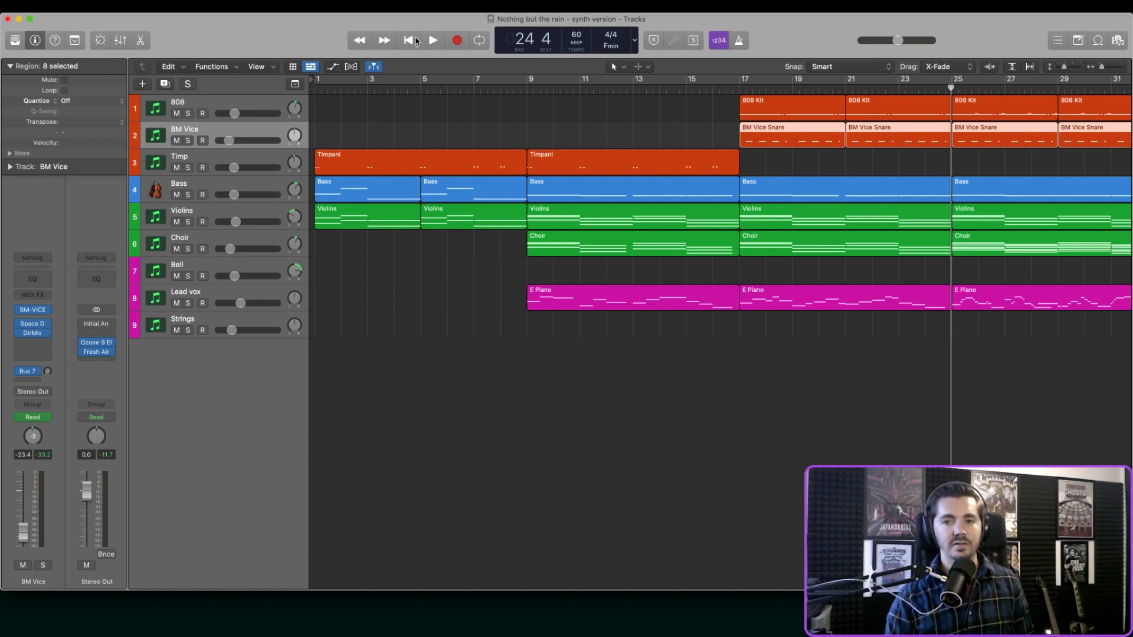
Step: Open the 808 track's TR-808 instrument, solo the track and play it from bar 21
click(242, 104)
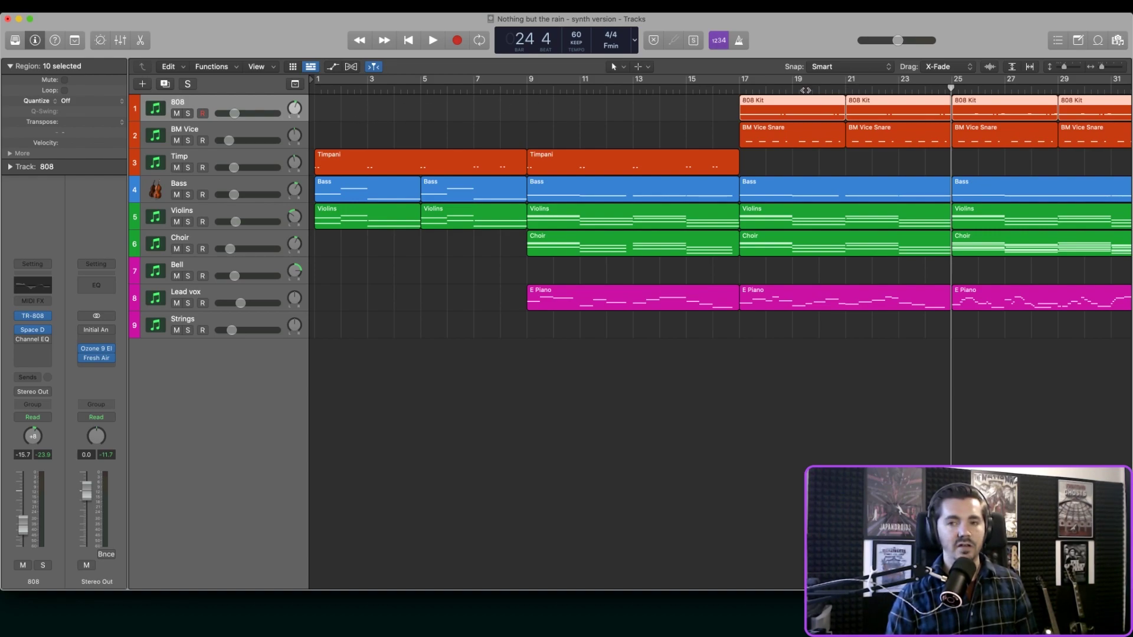
click(34, 318)
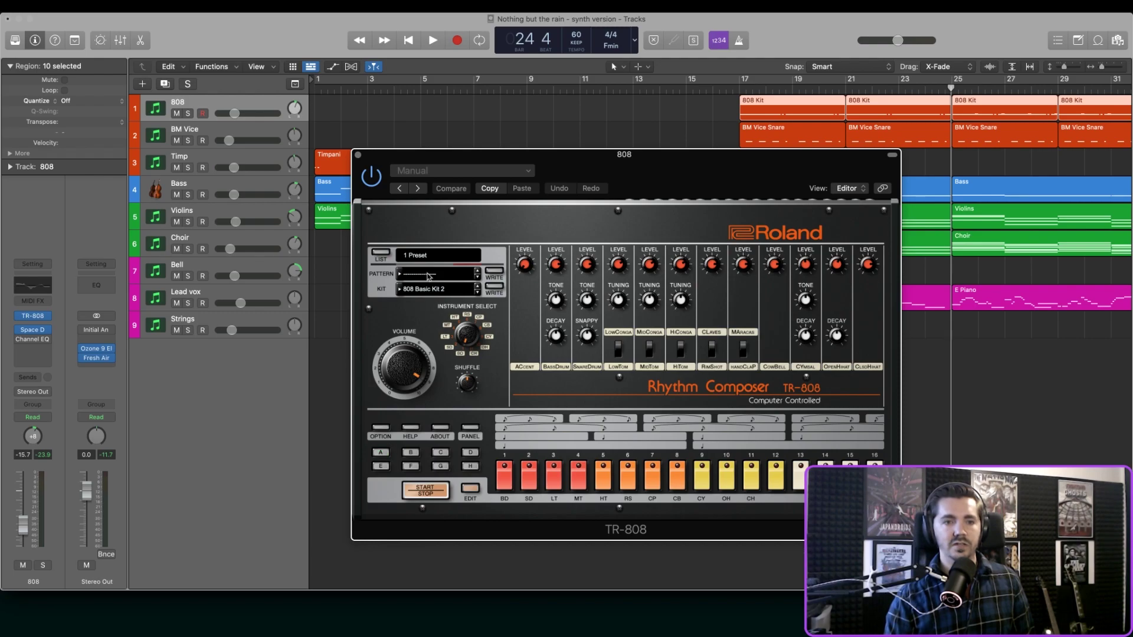
click(189, 113)
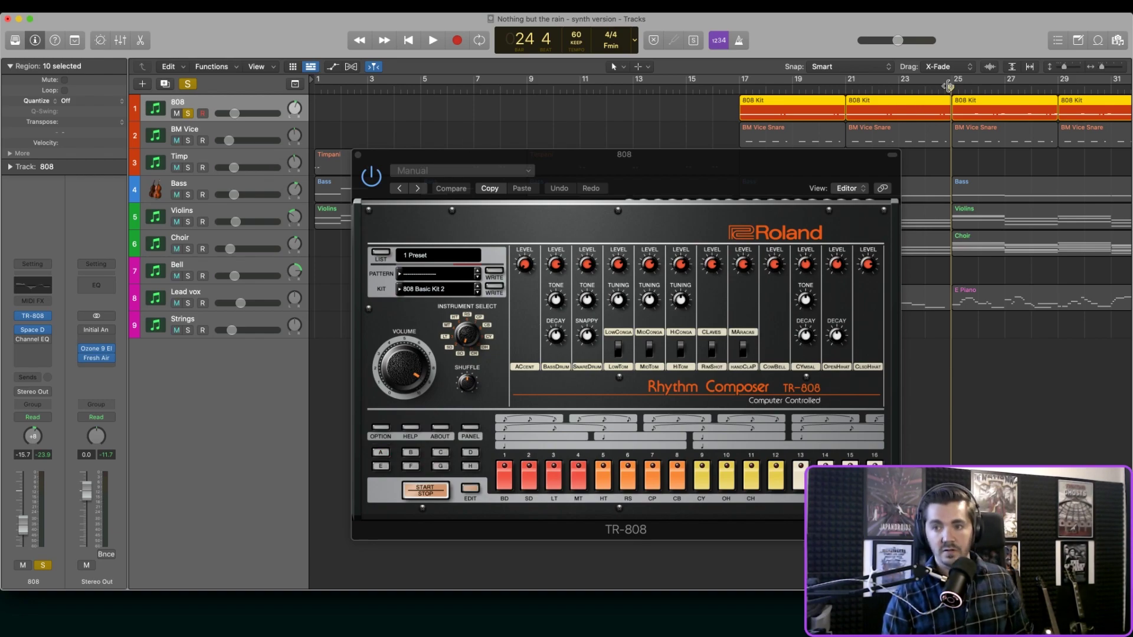
drag(947, 85, 848, 87)
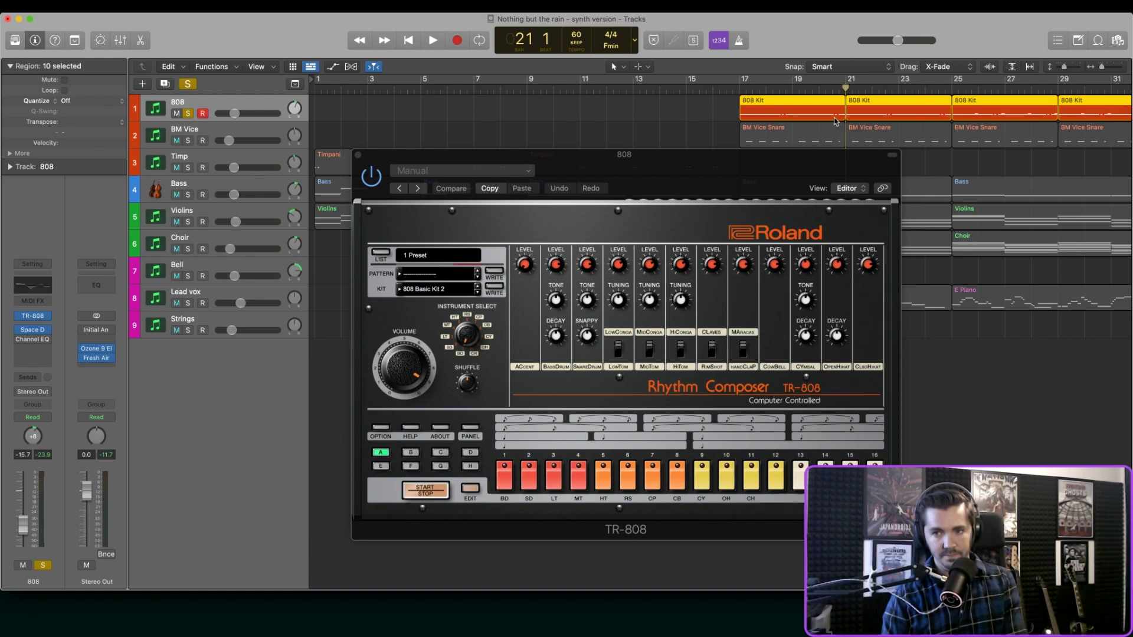
key(space)
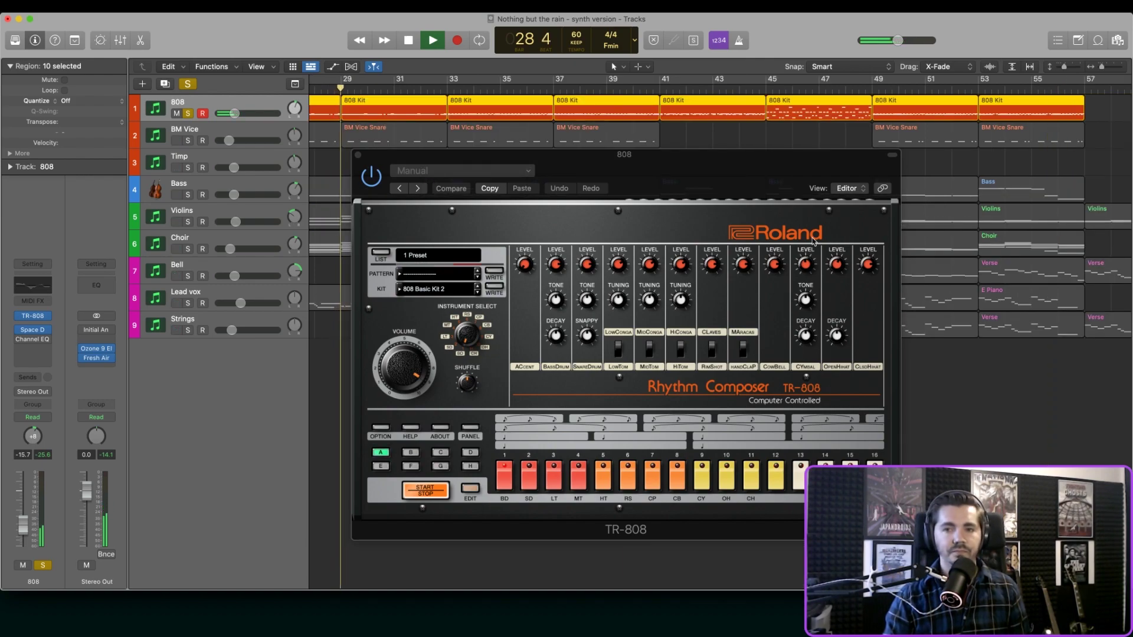
Step: View the 808 track's Space Designer reverb settings and close the plug-in window
mouse_move(35, 333)
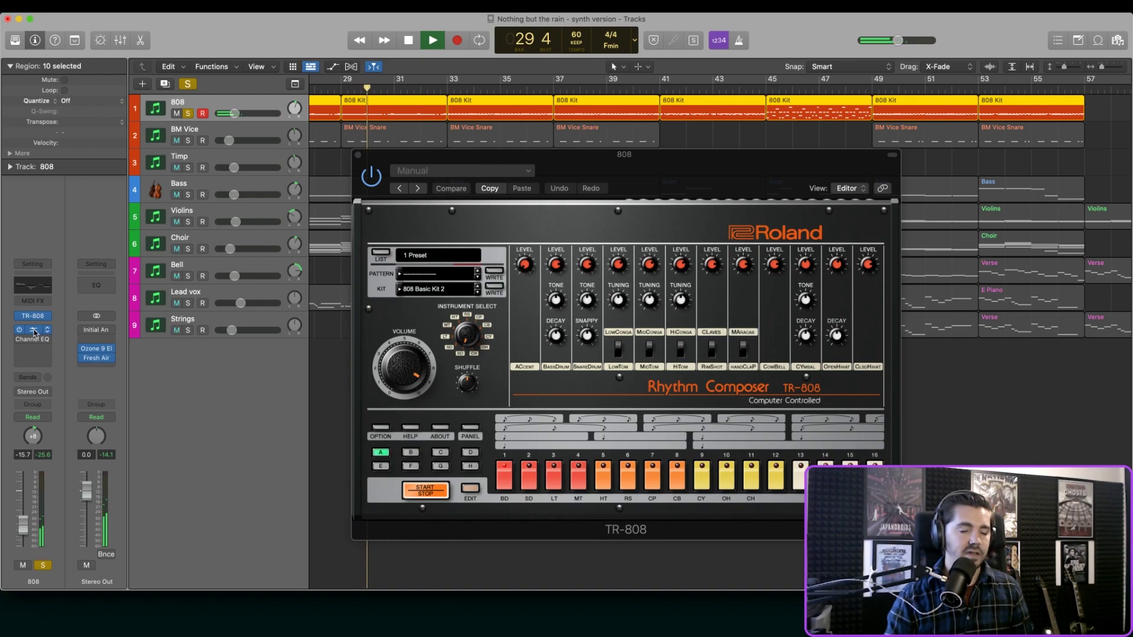
click(32, 330)
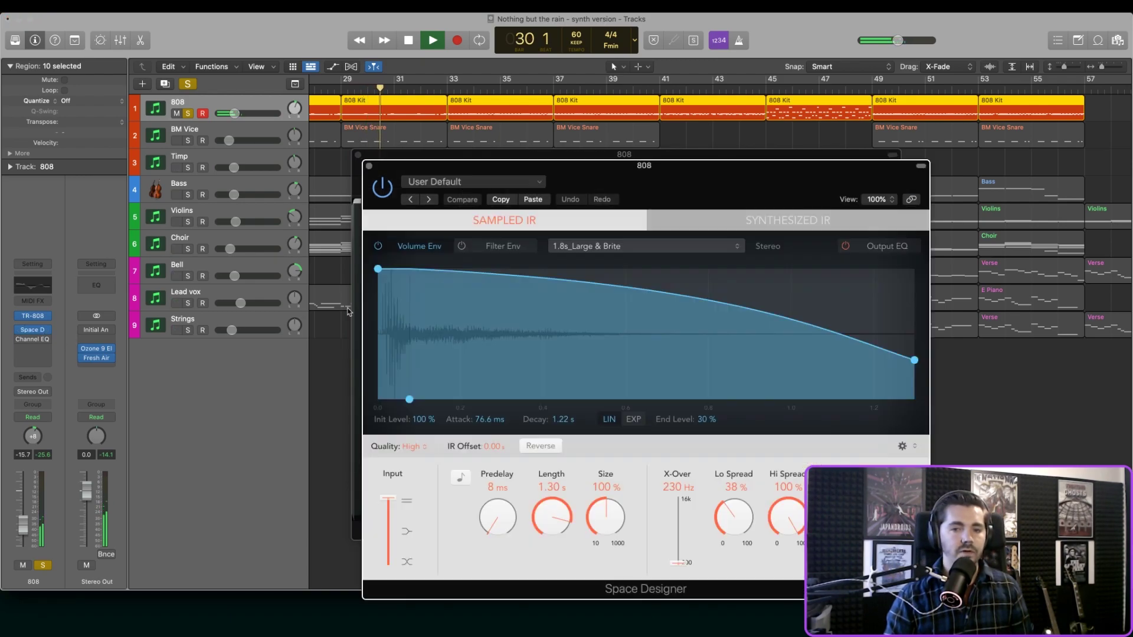
click(369, 165)
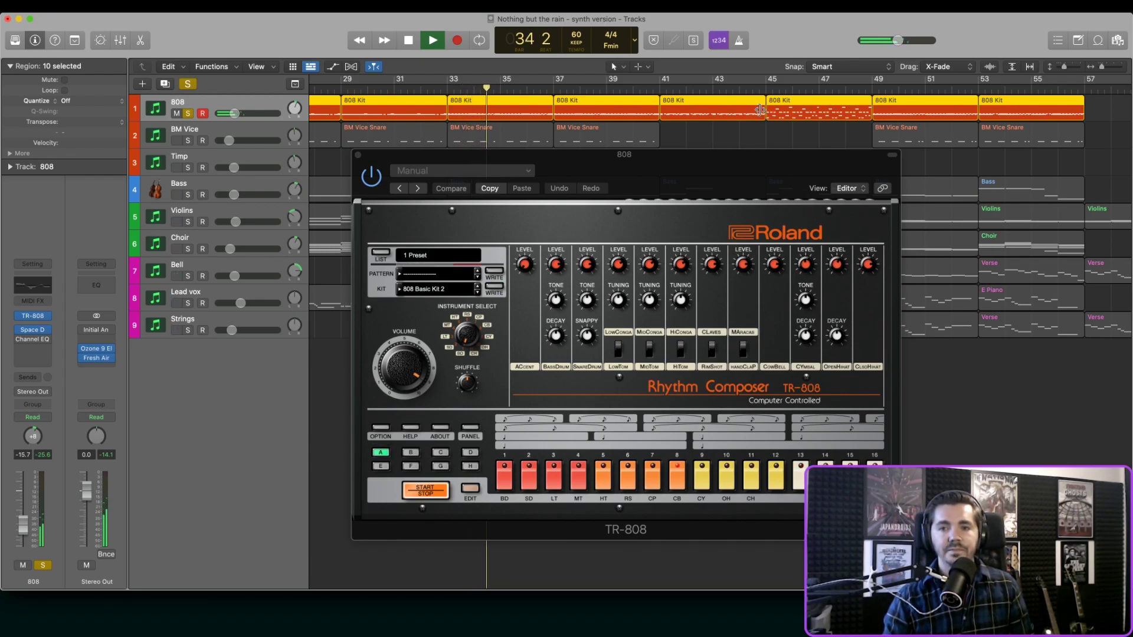
Step: Play the soloed 808 part from bar 44 through the busier pattern at bar 45, then stop playback
click(739, 86)
scroll(773, 86, right, 1)
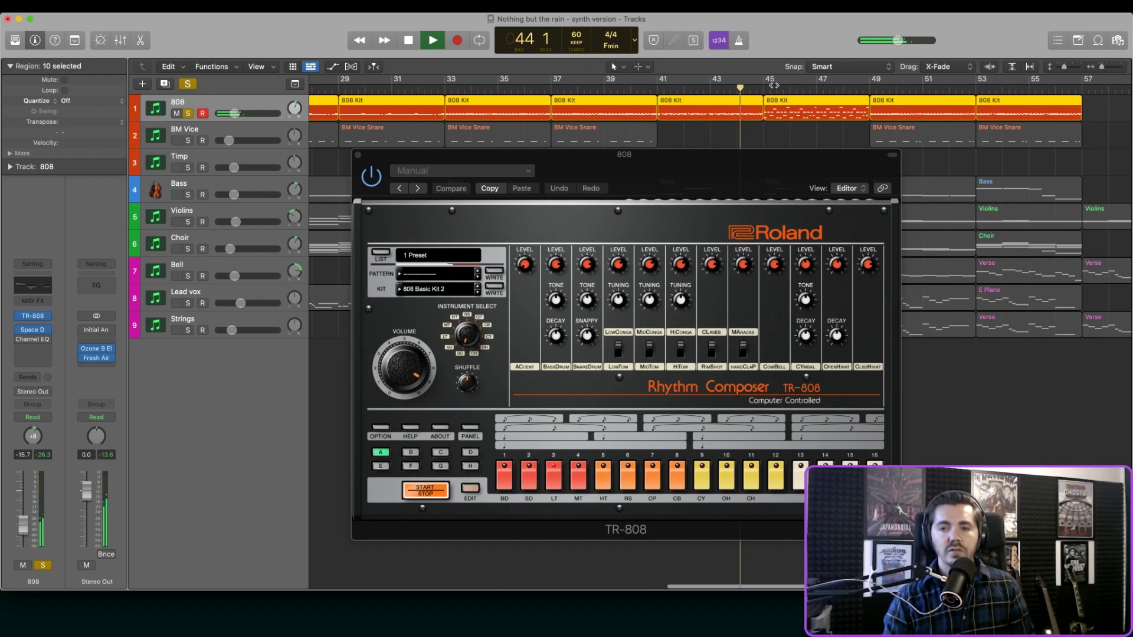
click(773, 88)
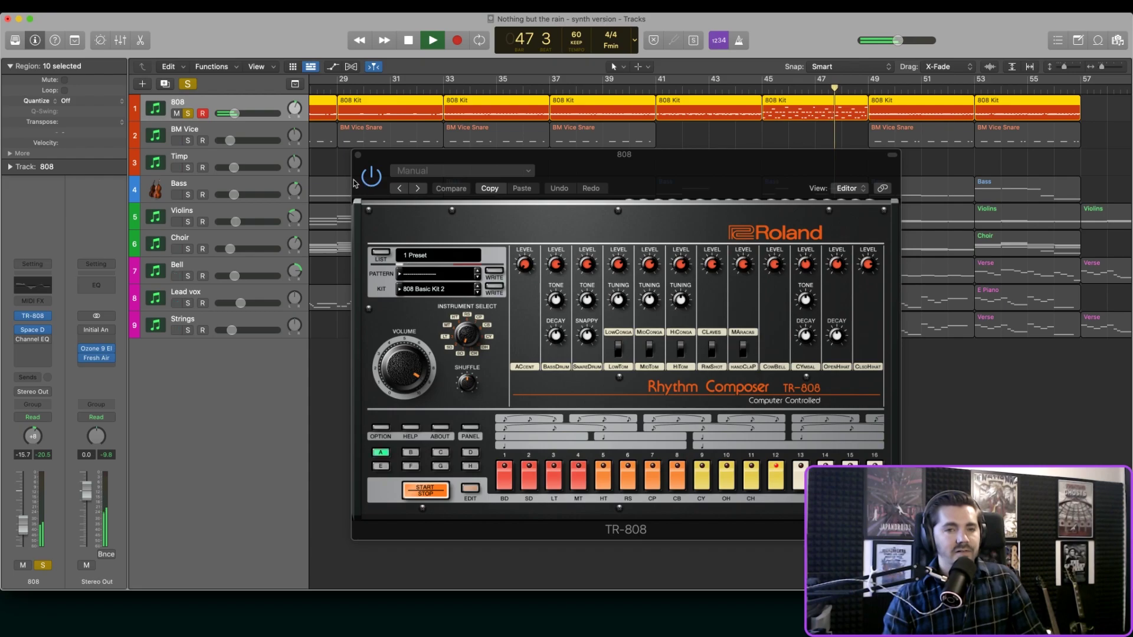
click(411, 40)
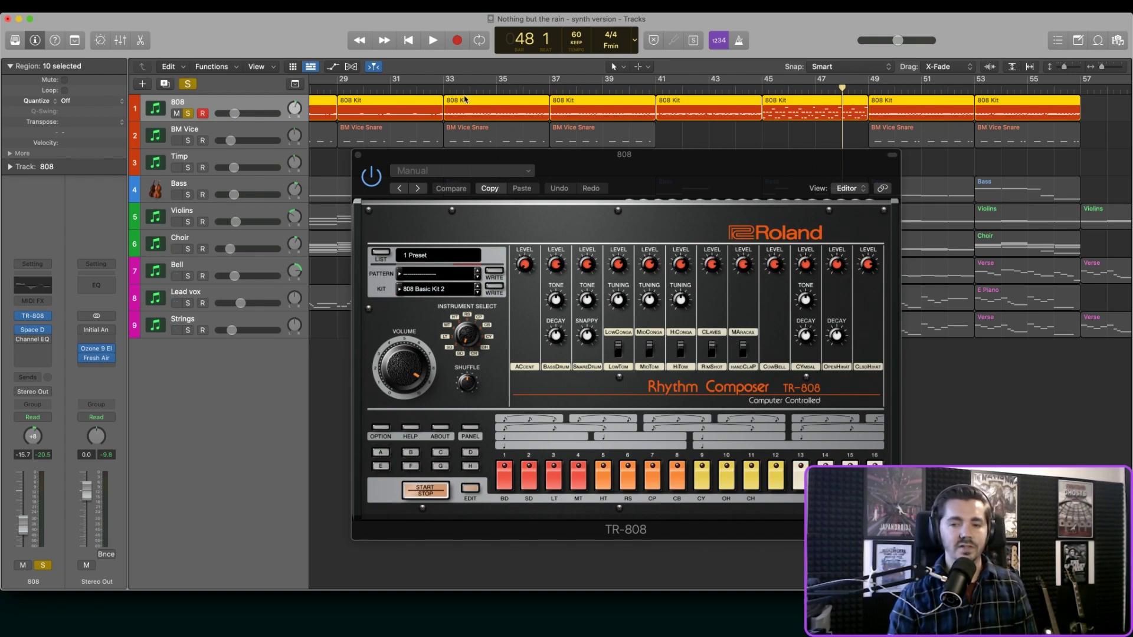
scroll(614, 124, left, 10)
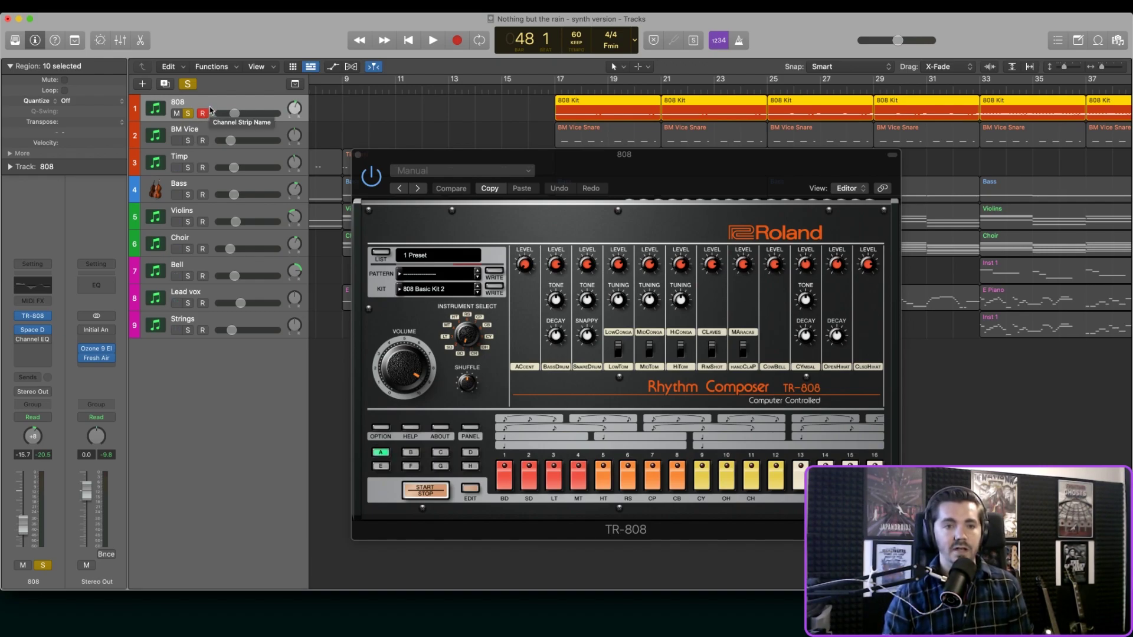
Step: Solo the BM Vice track in place of the 808 and open its BM-VICE instrument below the drum regions in place of TR-808
click(198, 134)
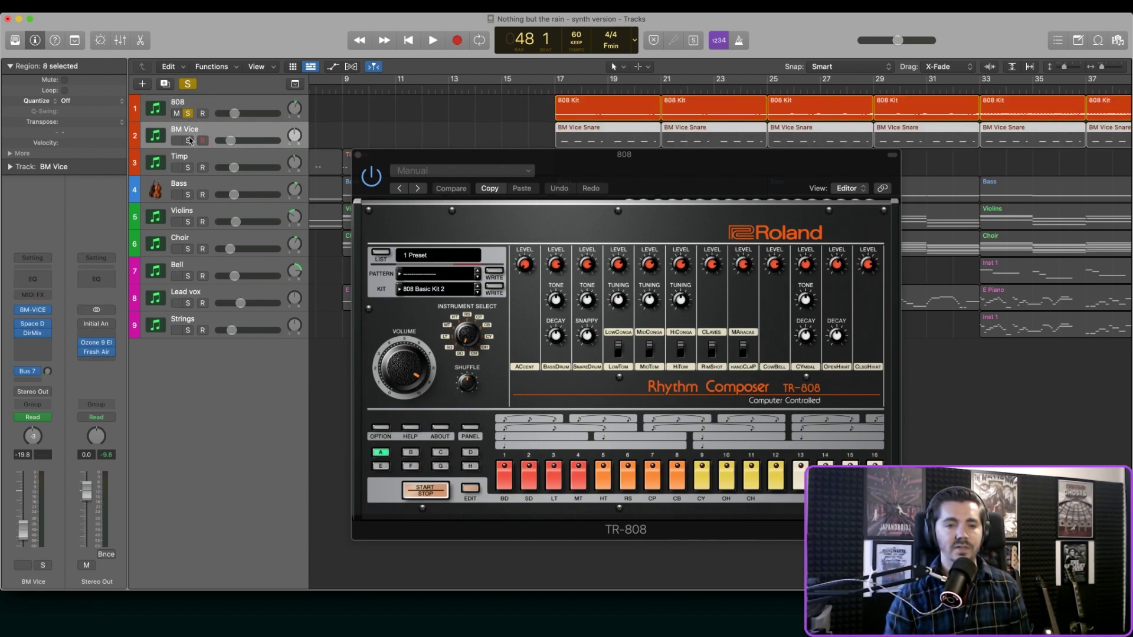
click(189, 141)
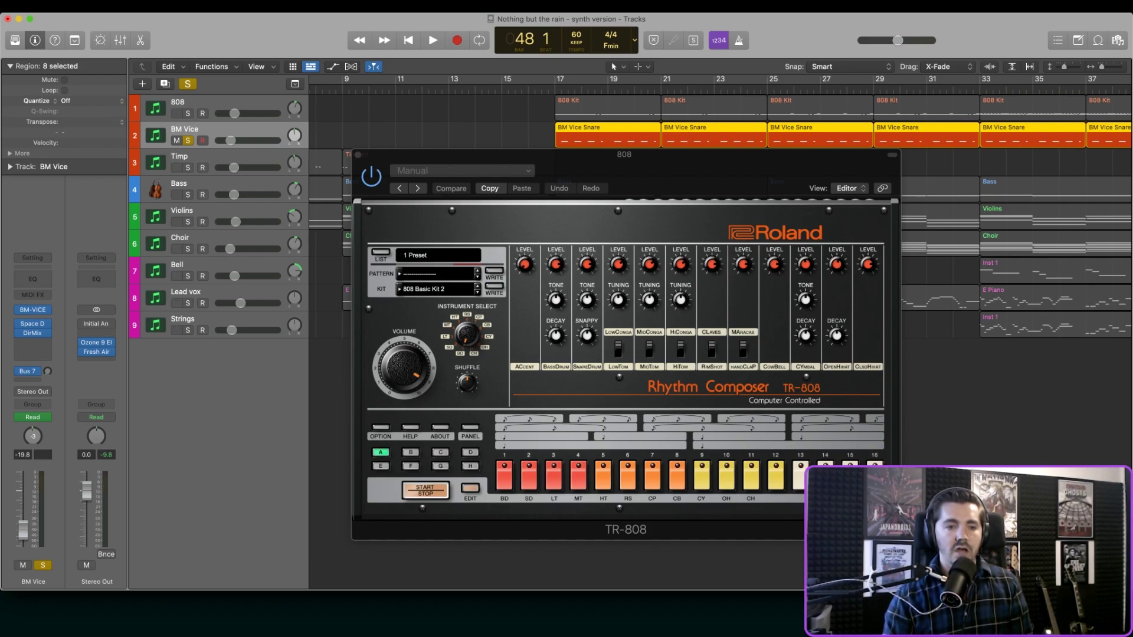
click(358, 154)
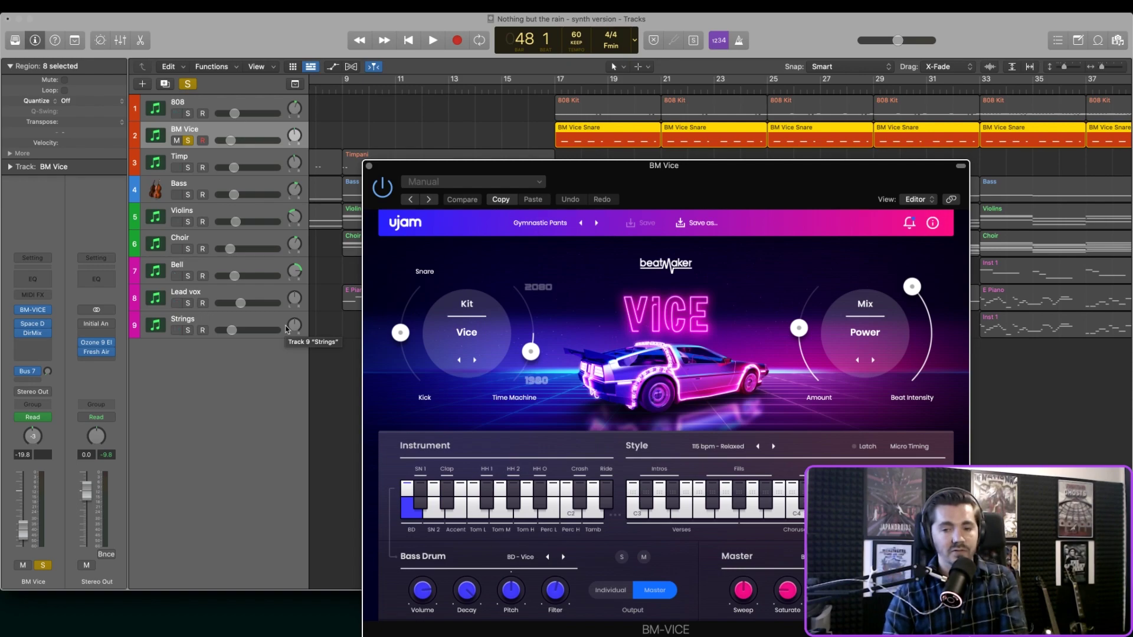
drag(632, 170, 546, 117)
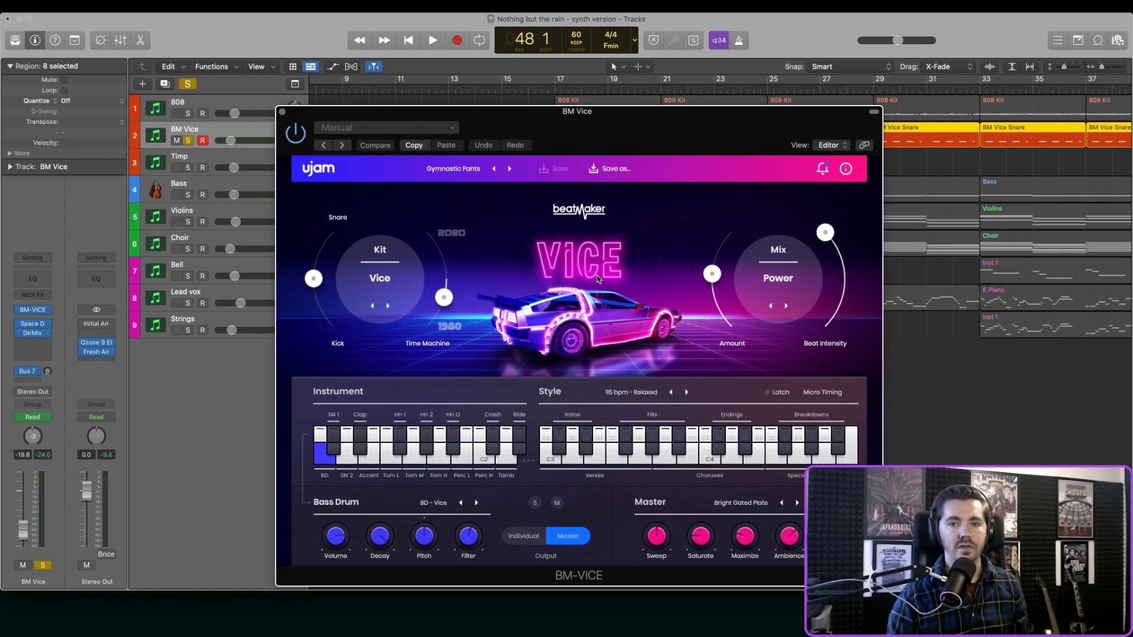
drag(557, 121, 546, 162)
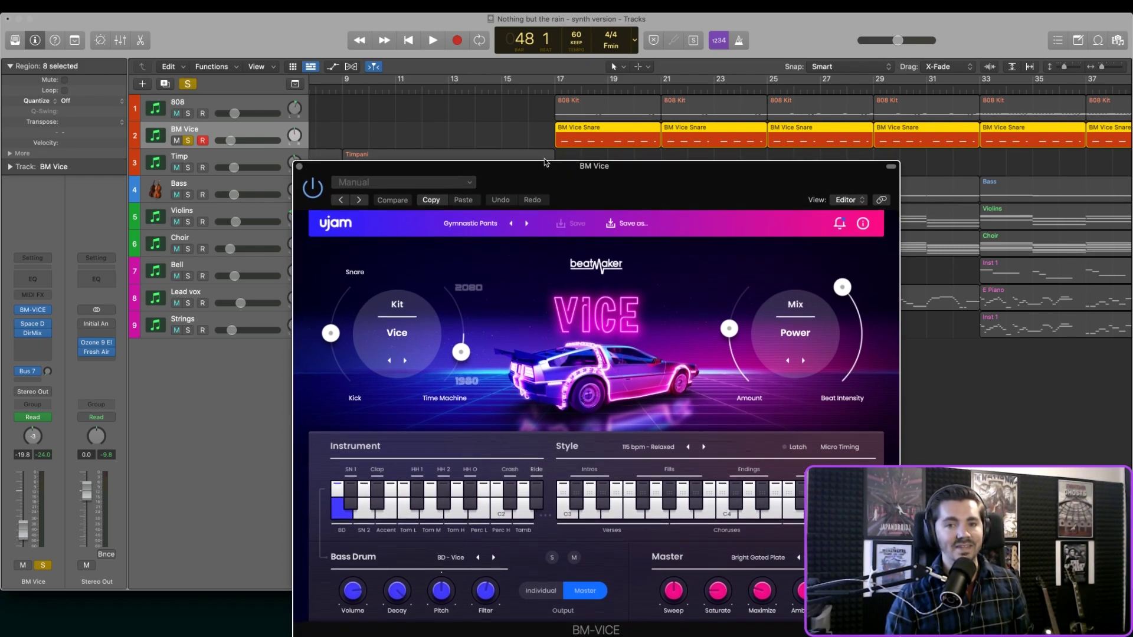
Step: Play the soloed BM Vice snare from just before bar 17, briefly adding the 808 track to the solo
click(549, 88)
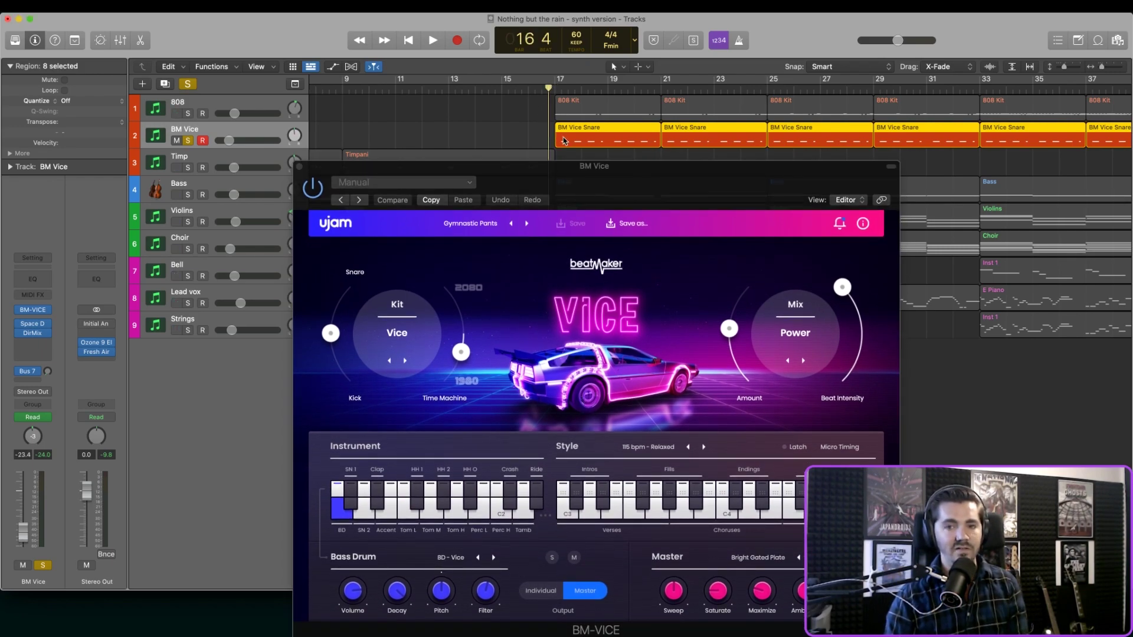
key(space)
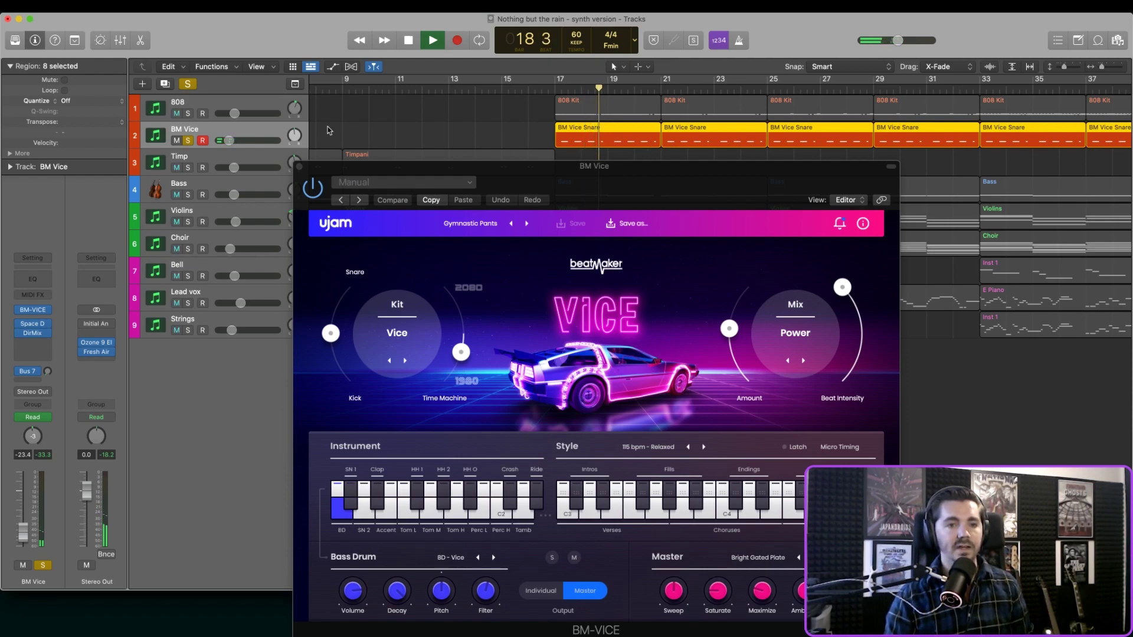
click(187, 115)
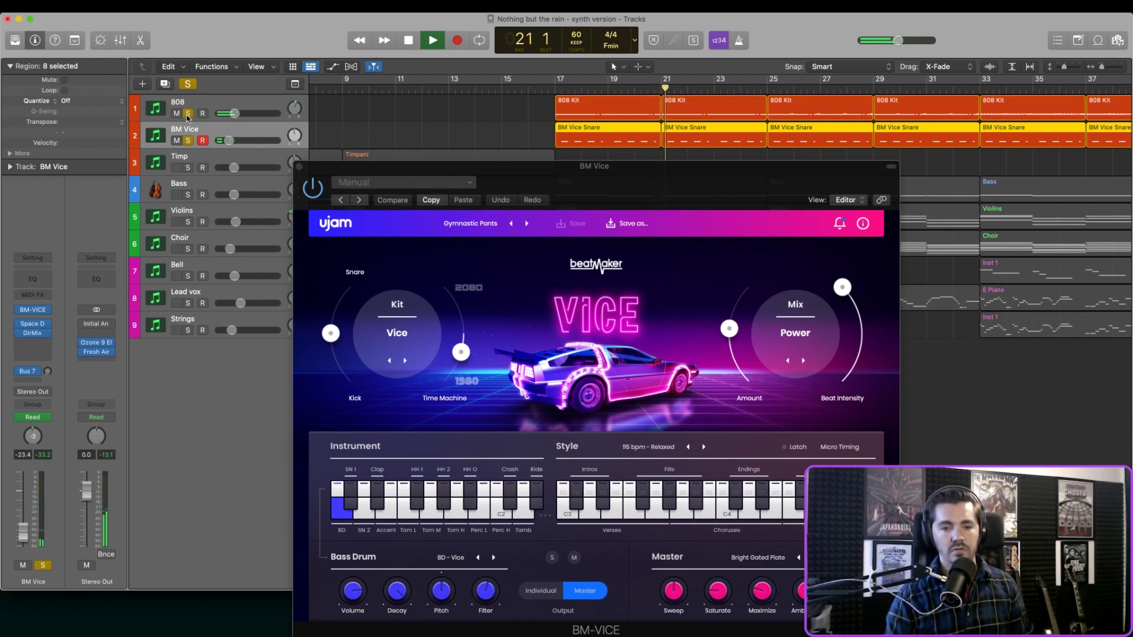
click(188, 114)
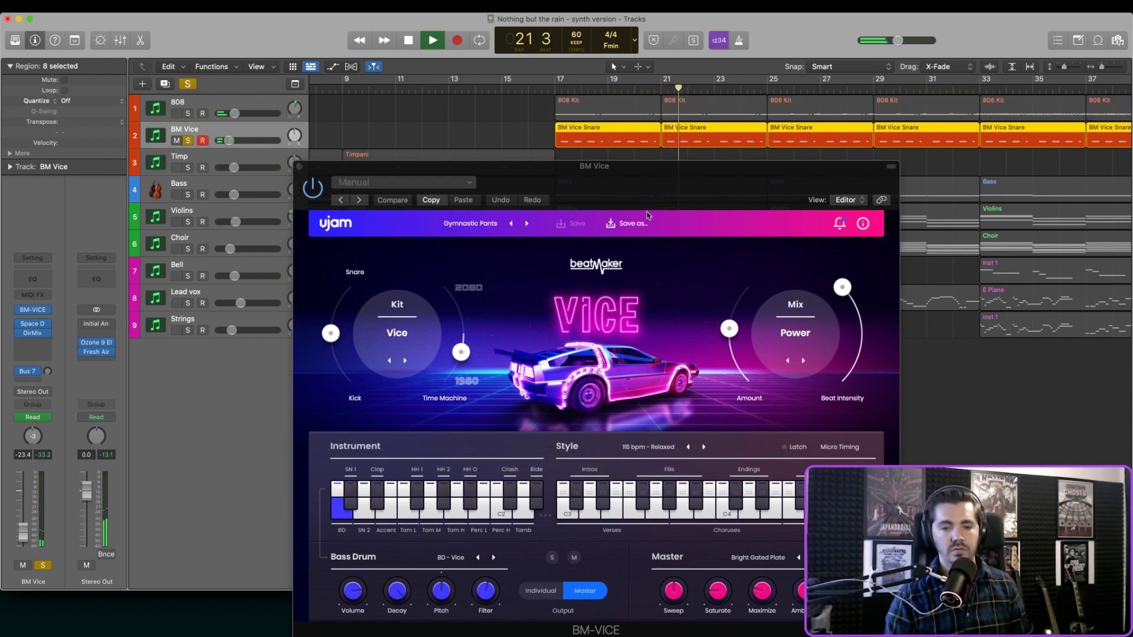
Step: Play the BM Vice snare from bar 49 and view its Space Designer reverb settings
scroll(732, 145, right, 10)
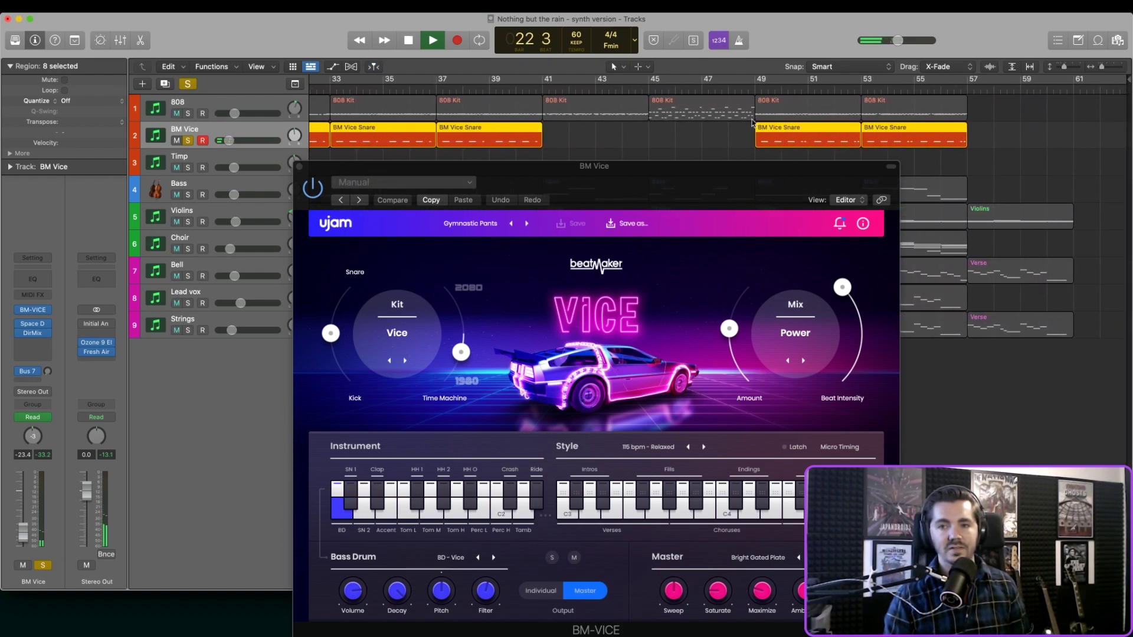
click(764, 87)
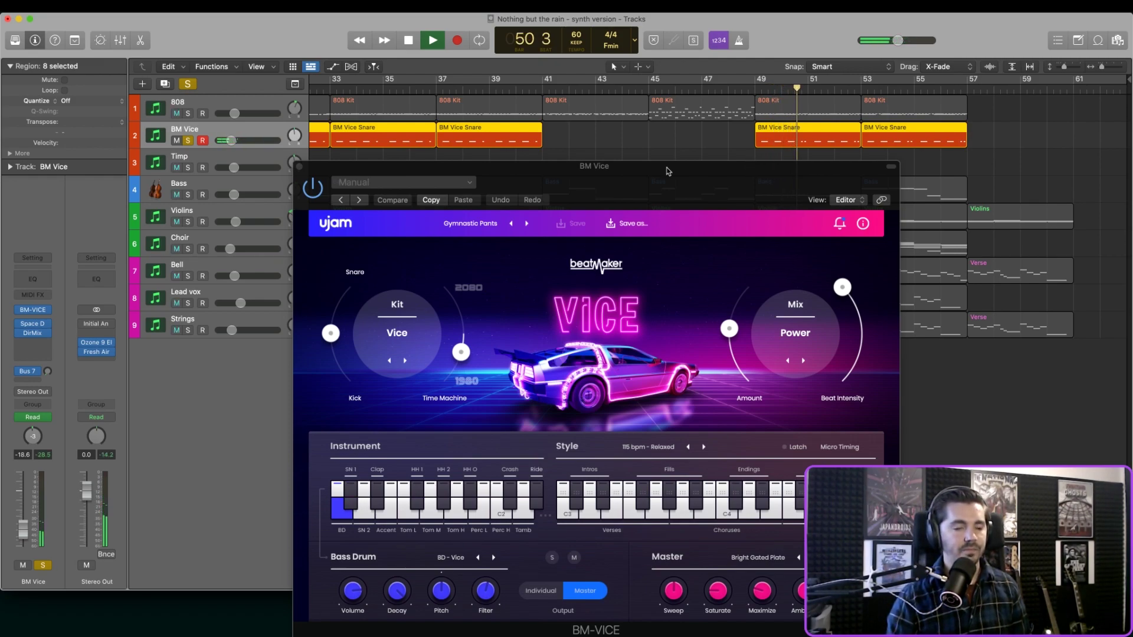
mouse_move(36, 325)
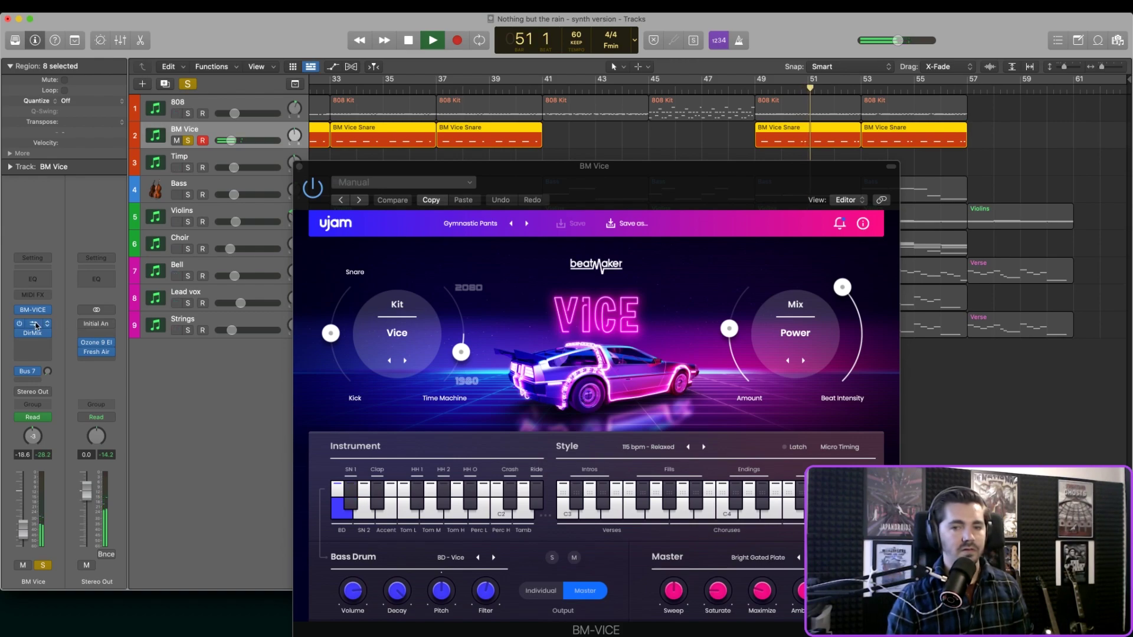
click(34, 325)
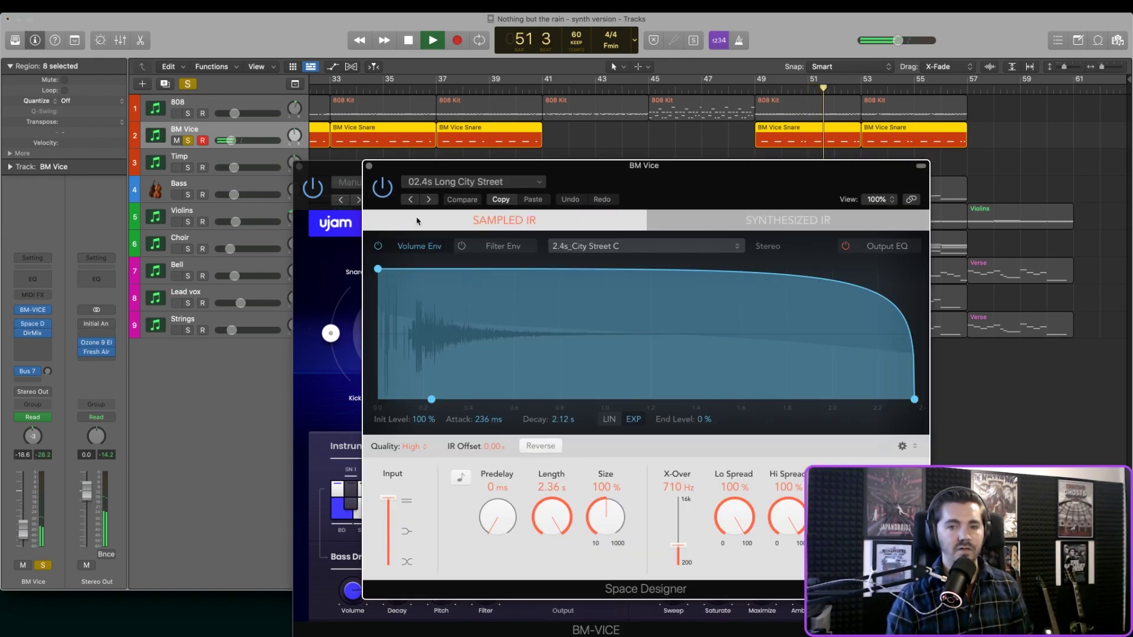
click(369, 167)
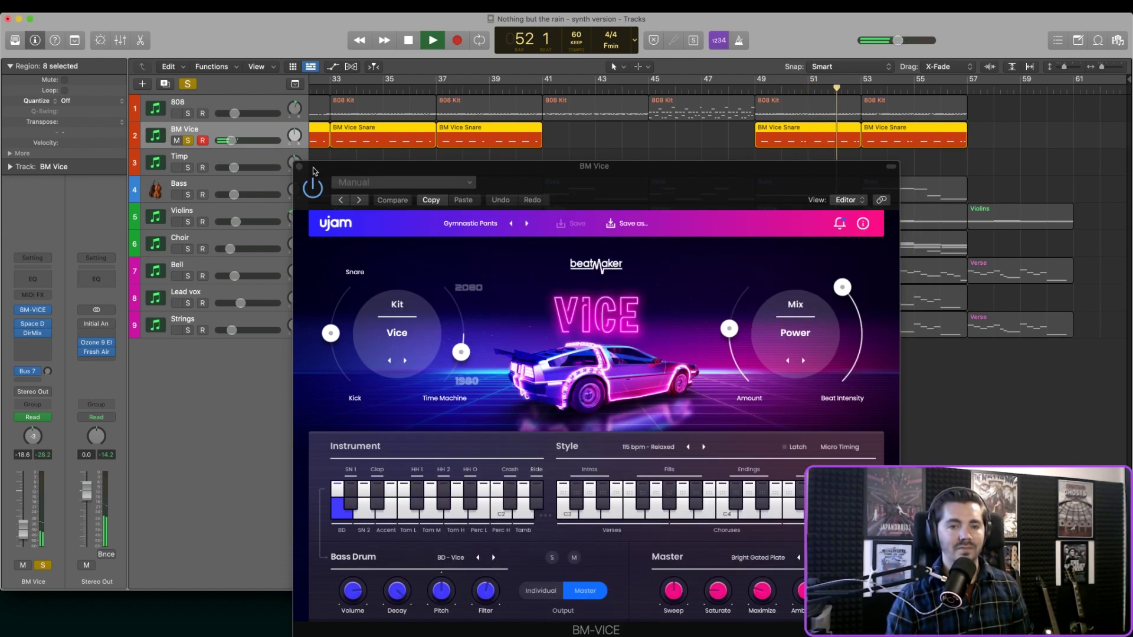
Step: Close the BM-VICE instrument, stop playback and return the playhead to bar 1
click(299, 168)
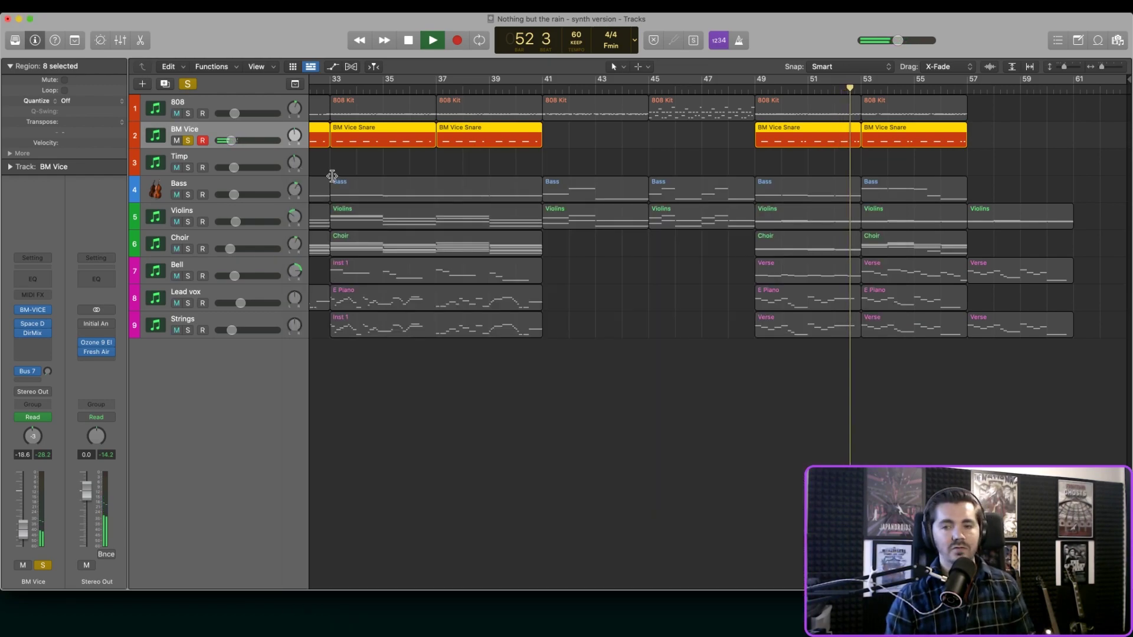
scroll(496, 210, left, 5)
scroll(496, 207, left, 5)
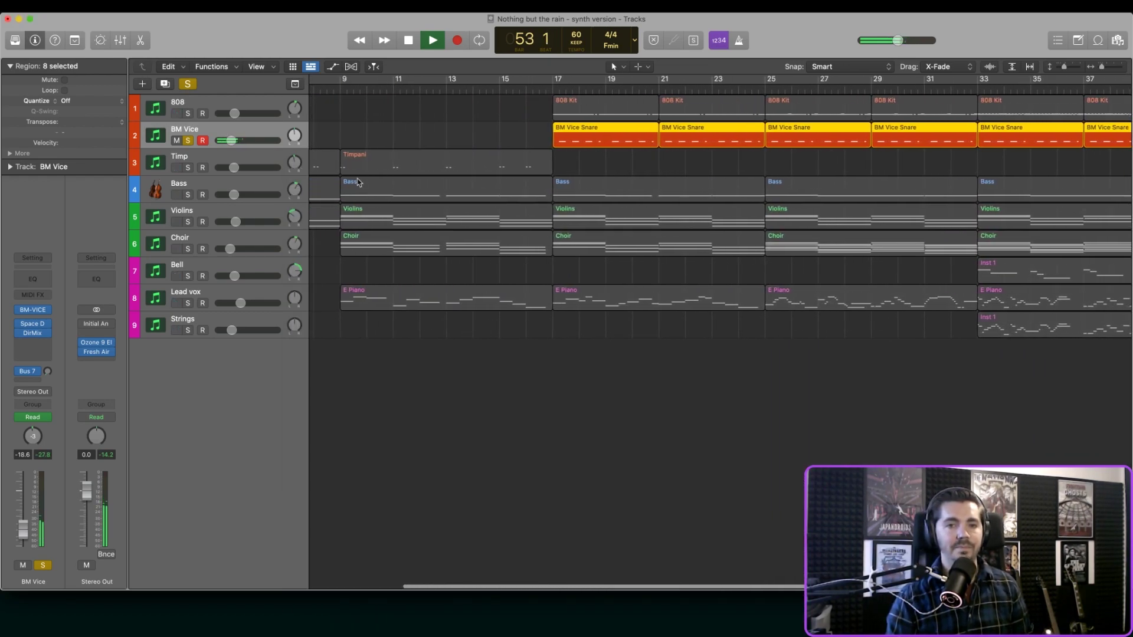
click(408, 41)
scroll(470, 168, left, 4)
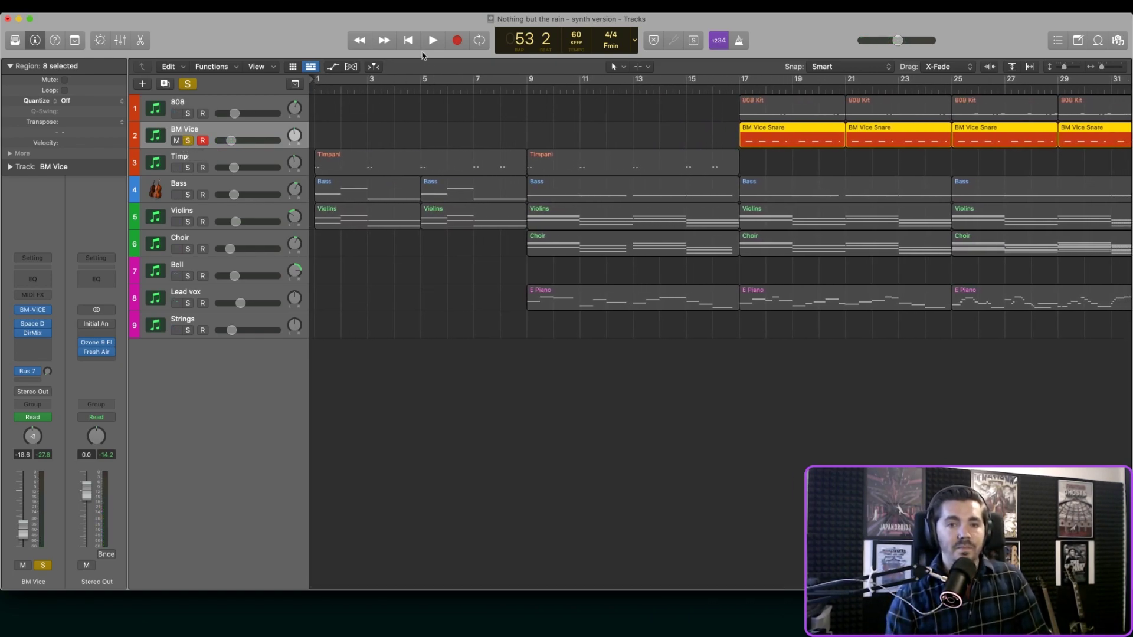
click(408, 40)
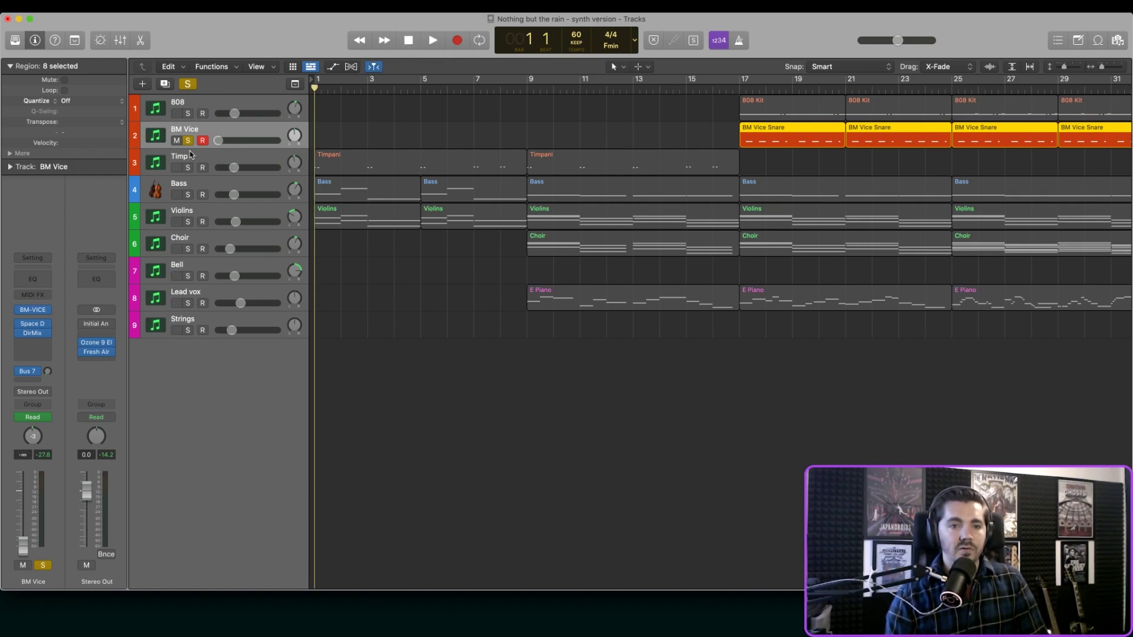
Step: Play the full arrangement from bar 1, solo the Timp track for a few bars, then clear the solo and stop around bar 5
click(188, 167)
click(185, 84)
click(432, 40)
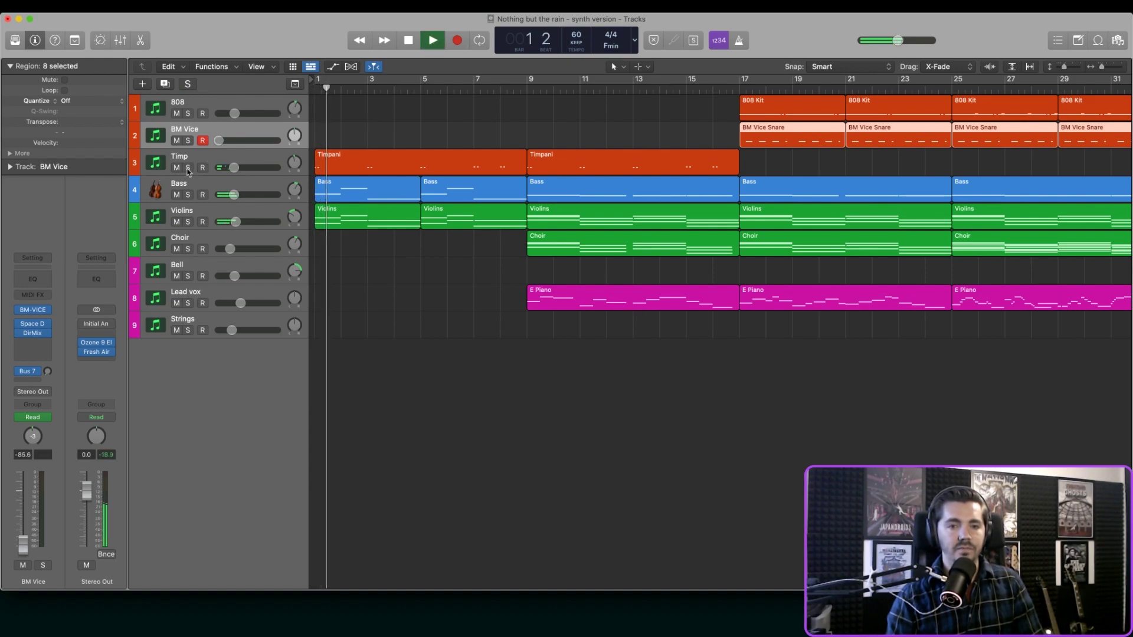
click(187, 168)
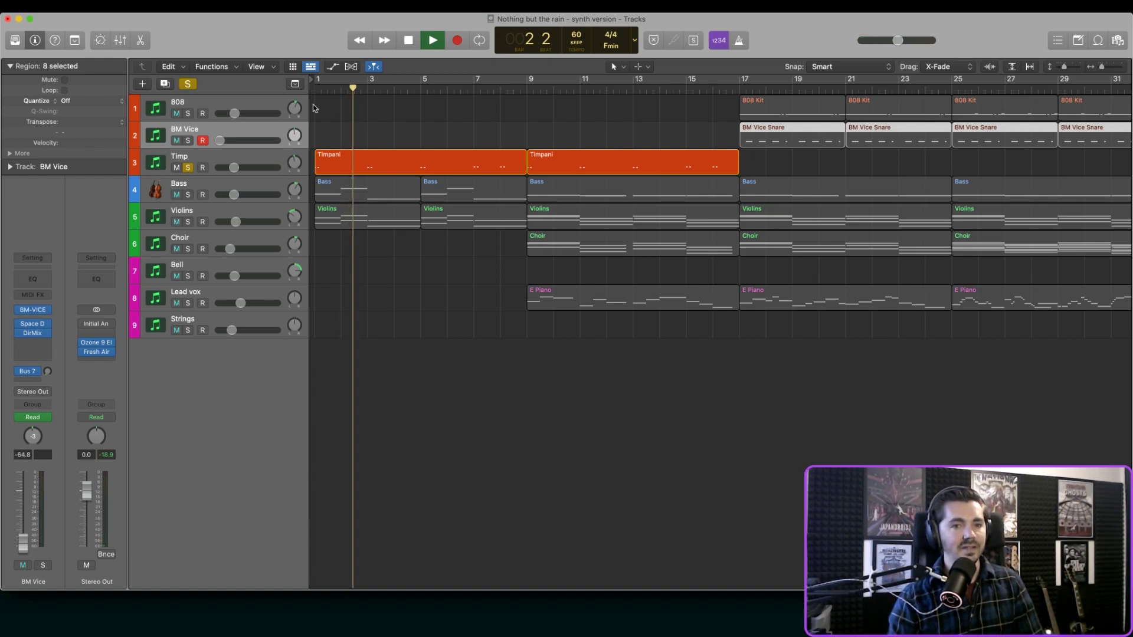
click(188, 85)
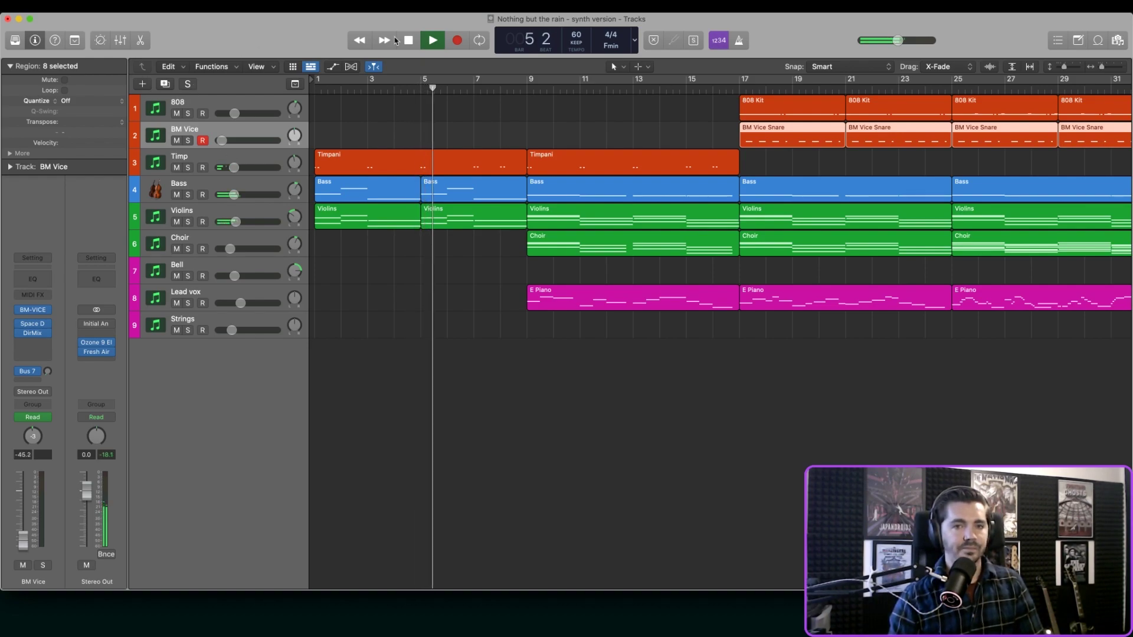
key(space)
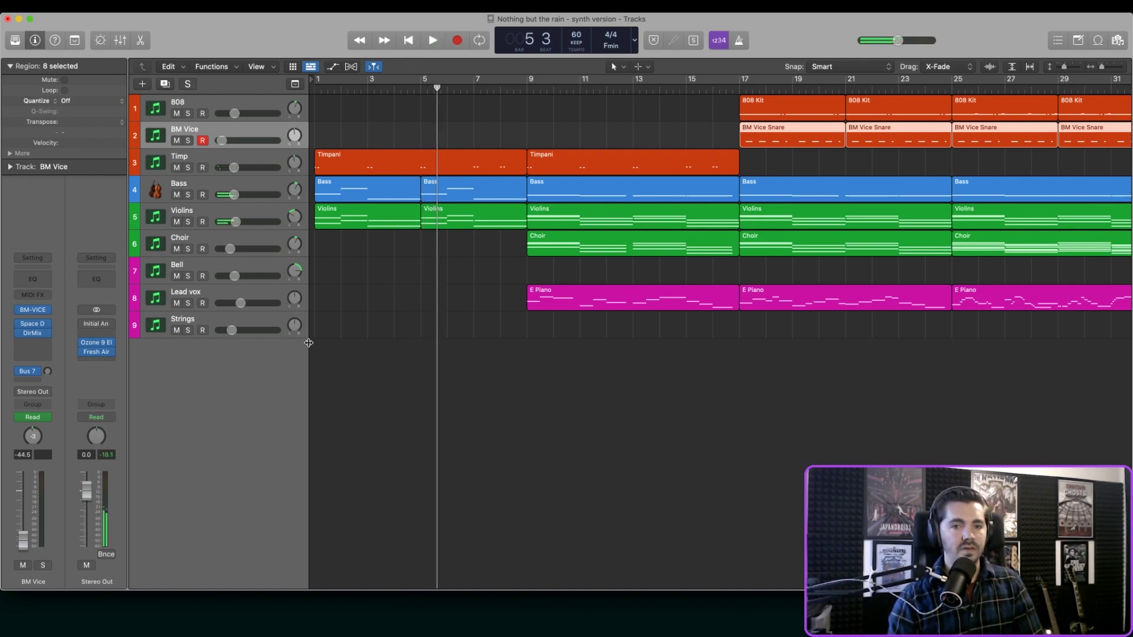
Step: Open the Timp track's BBC Symphony Orchestra instrument and place its window below the timpani regions
click(197, 165)
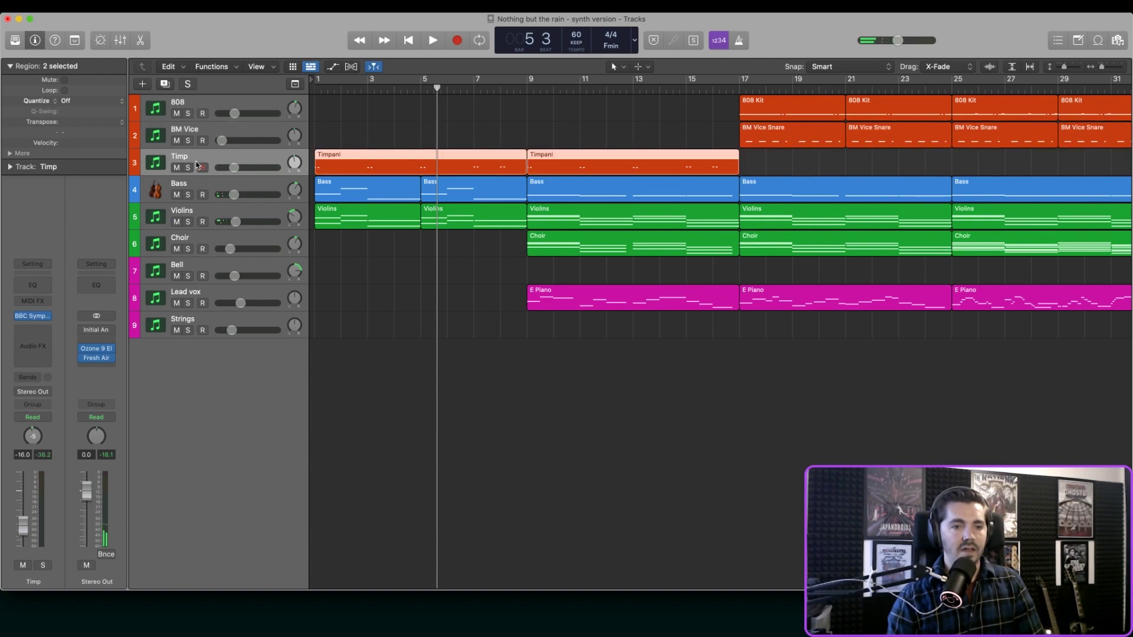
click(33, 317)
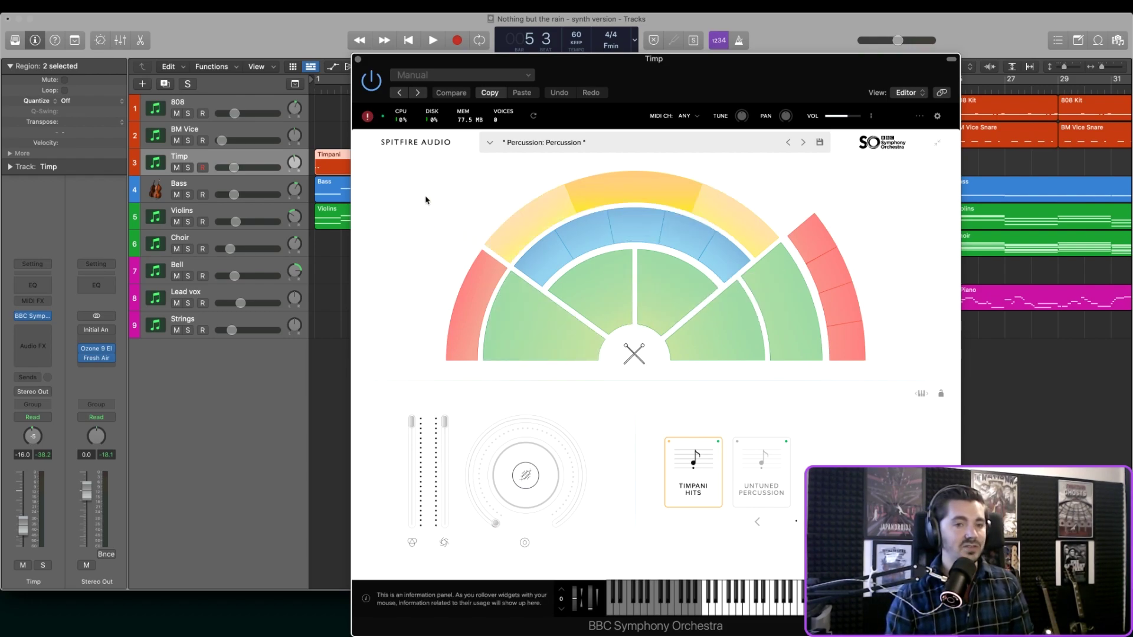
drag(472, 62, 554, 221)
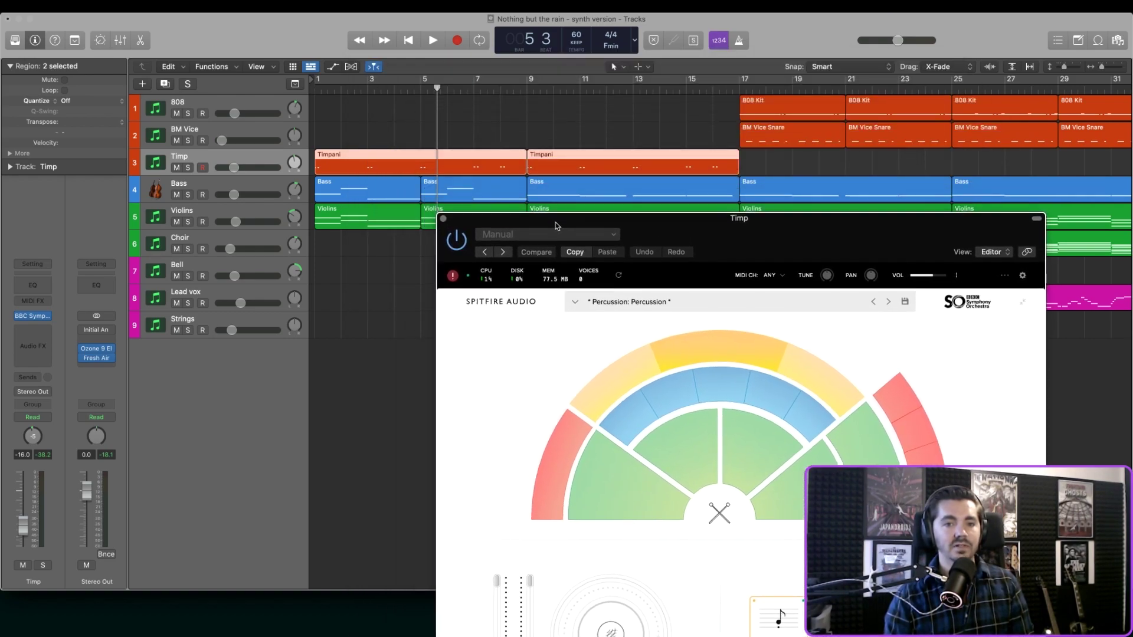
Step: Play the mix from bar 5, soloing the Timp track during playback, and stop in bar 8
click(431, 87)
key(space)
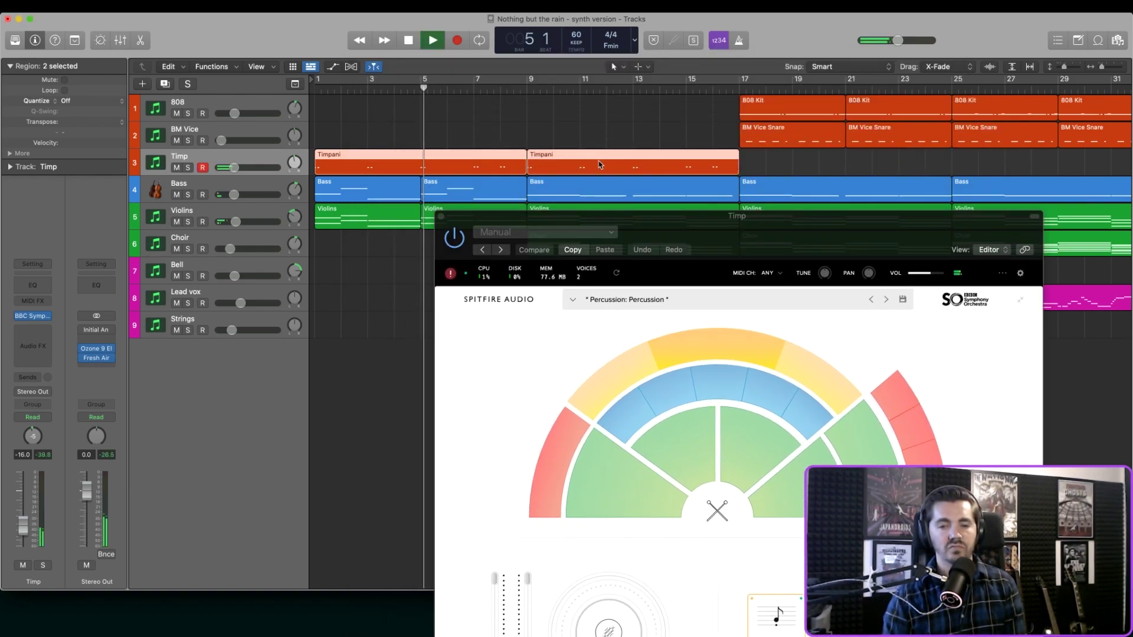
key(s)
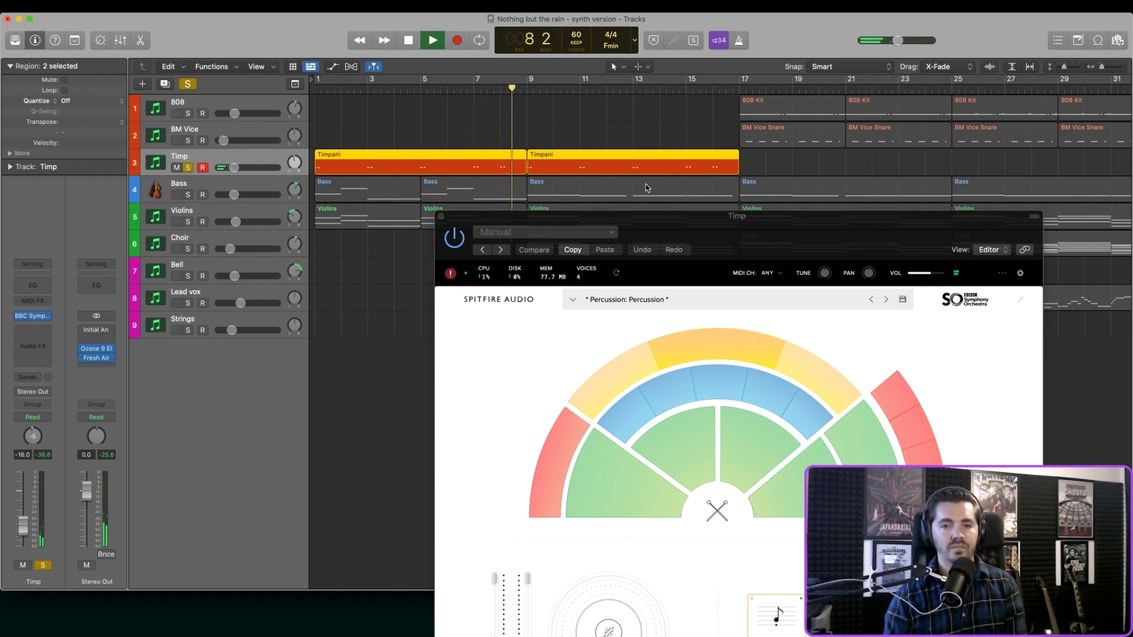
key(space)
Step: Check the rest of the Timp lane, then close its BBC Symphony Orchestra window and unsolo the track
scroll(647, 177, right, 20)
scroll(646, 177, left, 20)
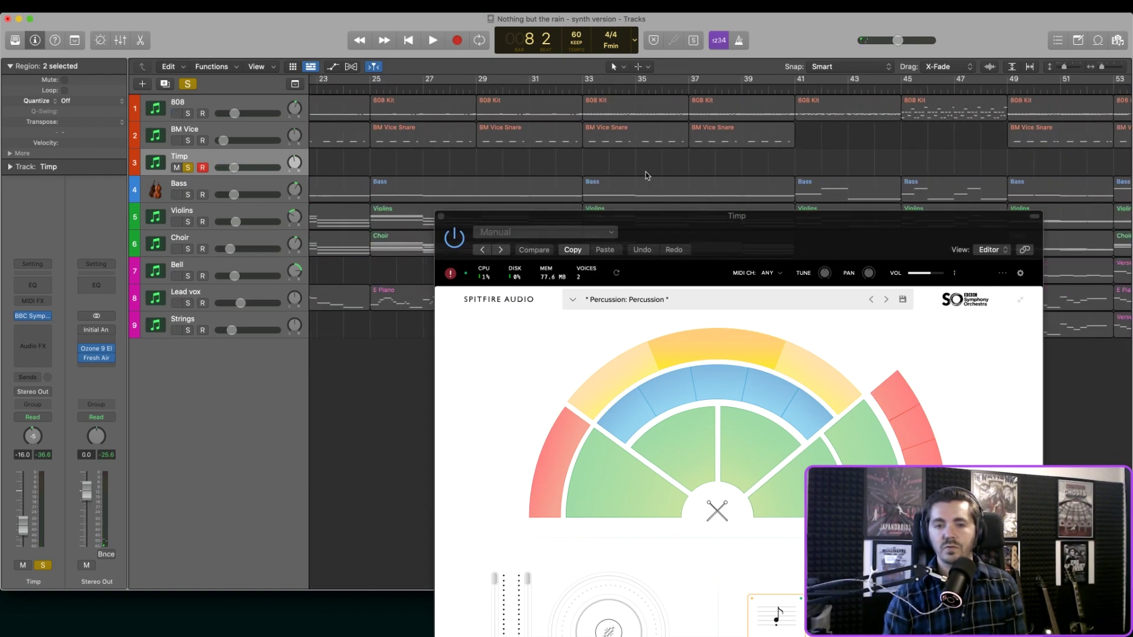
click(441, 217)
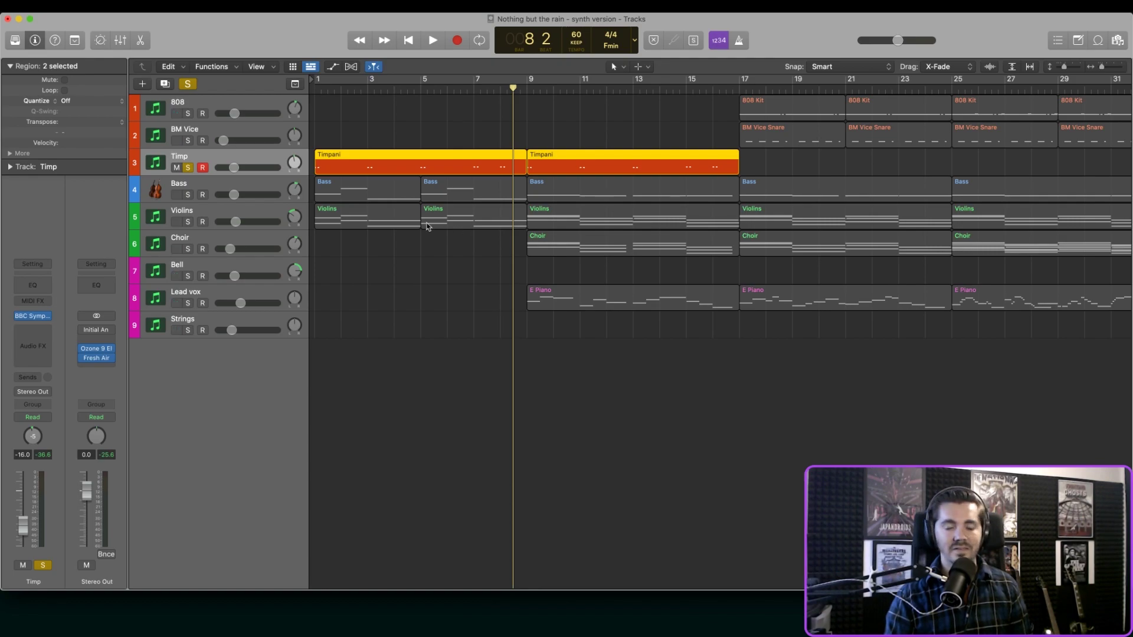
click(188, 169)
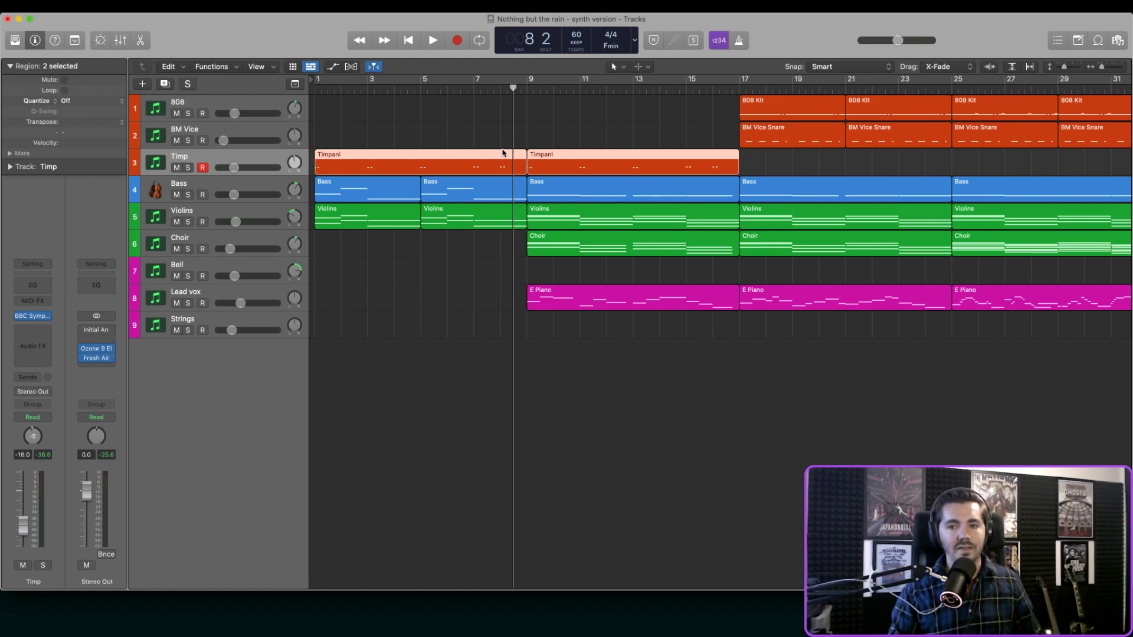
Step: Compare where the BM Vice and Timp parts play in the arrangement, then move the playhead back to bar 1
click(203, 132)
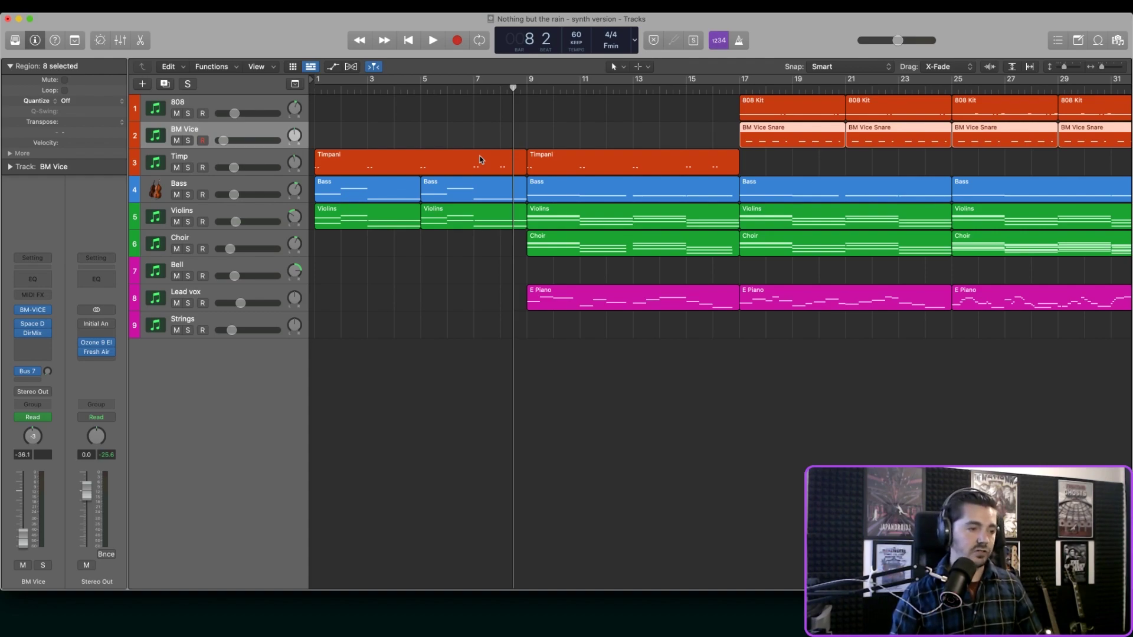
click(255, 161)
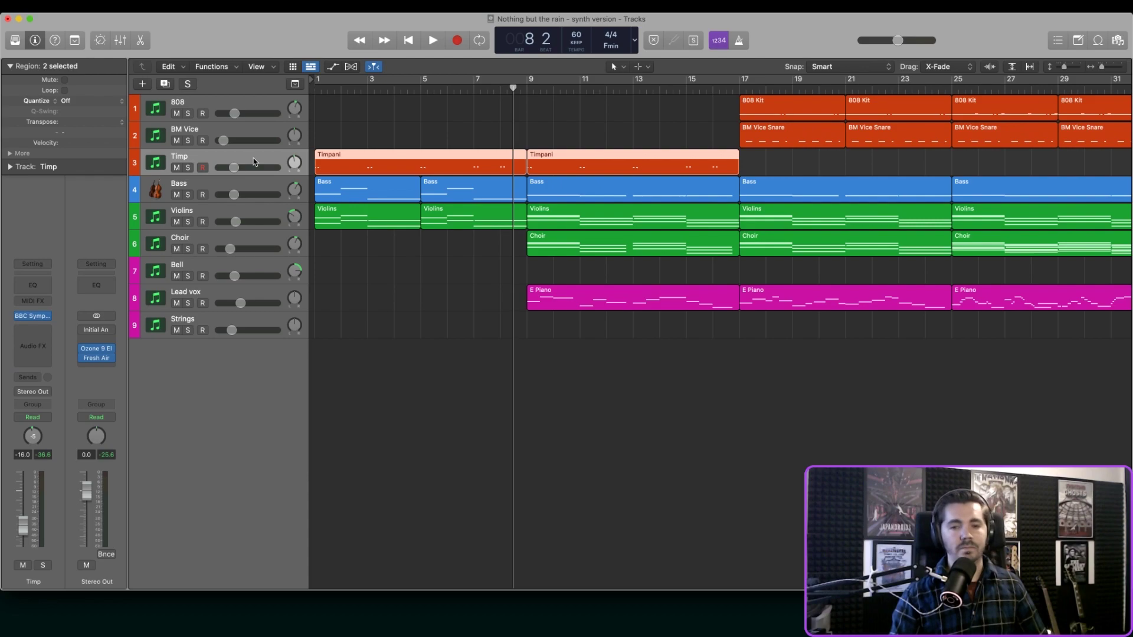
scroll(809, 101, right, 11)
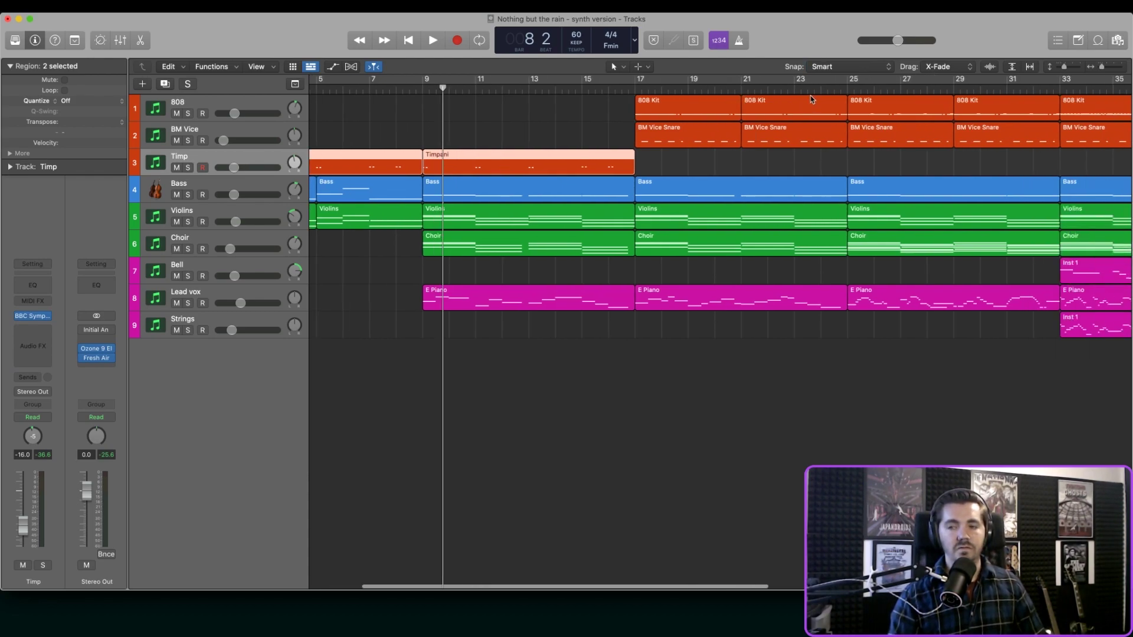
scroll(790, 99, left, 12)
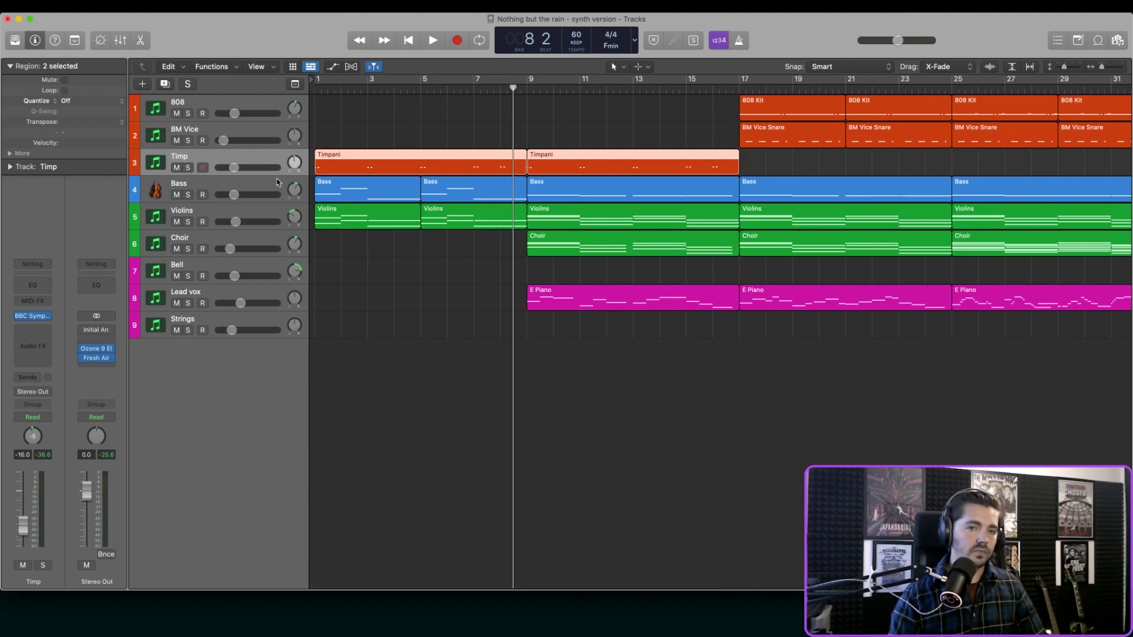
drag(514, 88, 313, 89)
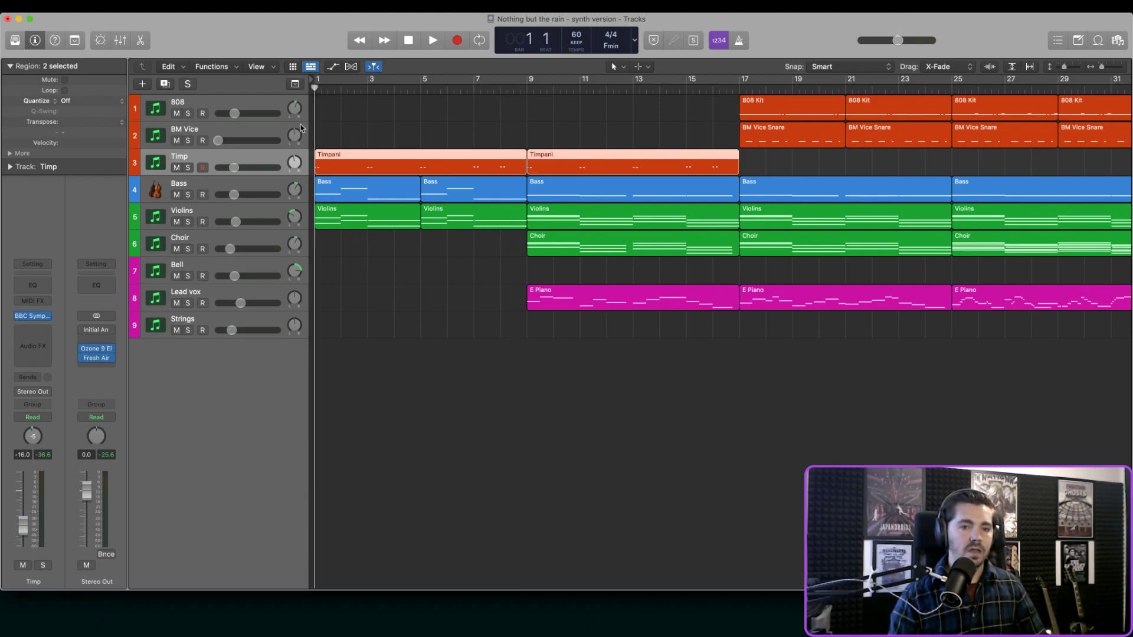
Step: Go through the Bass, Violins, Choir, Bell, Lead vox and Strings tracks to view which instrument each one uses
click(224, 189)
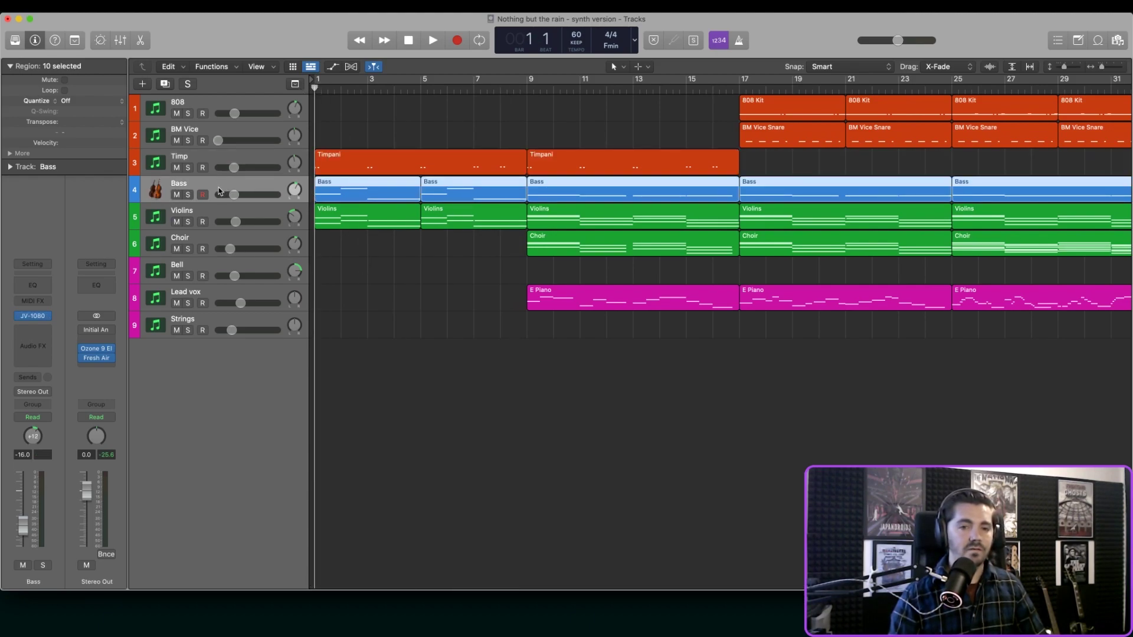
click(216, 212)
click(210, 242)
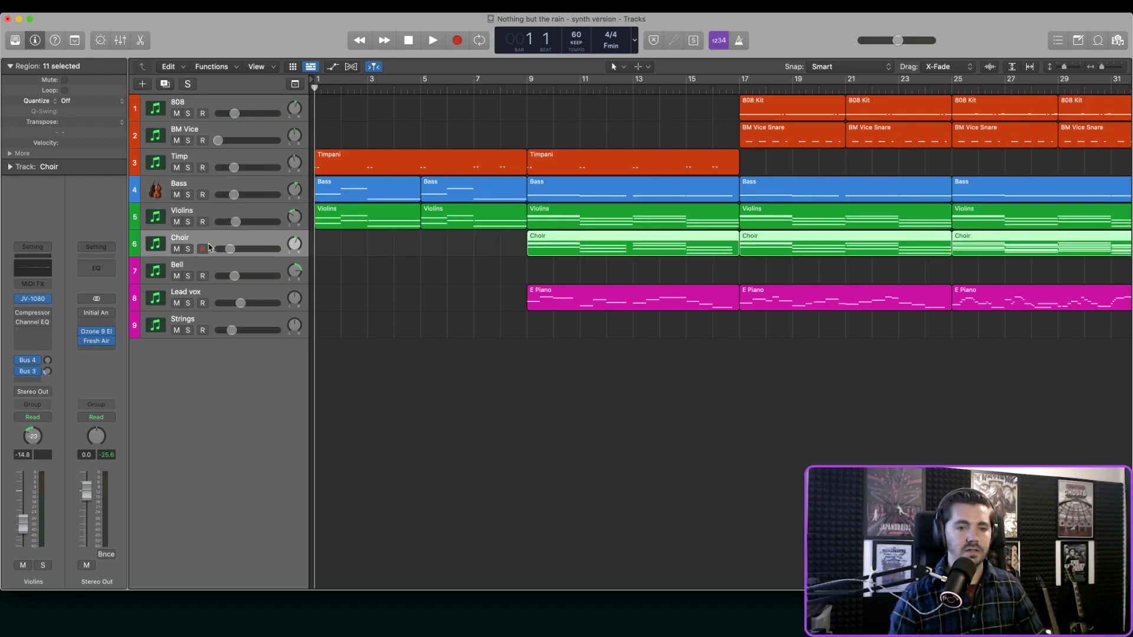
click(207, 270)
click(208, 295)
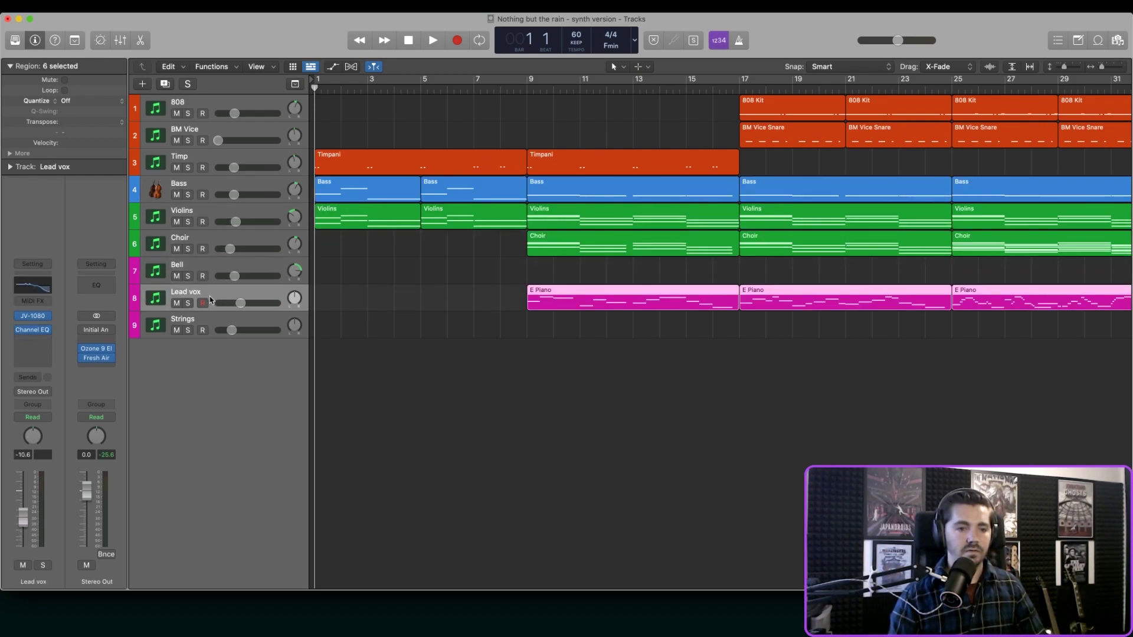
click(210, 328)
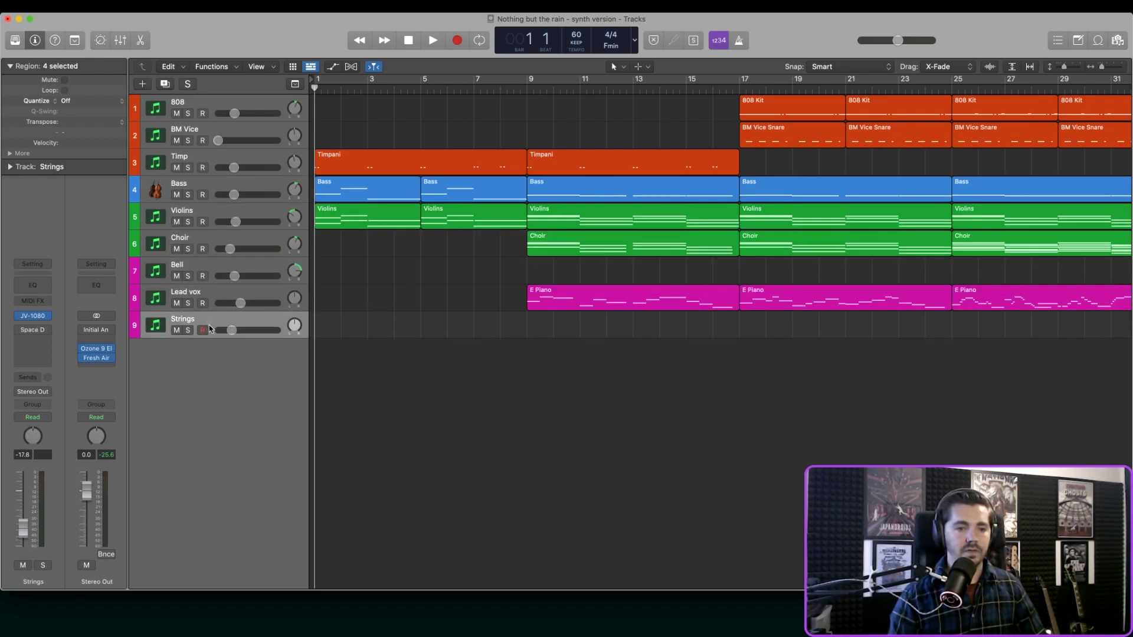
Step: Select the Bass track and open its JV-1080 instrument
click(194, 191)
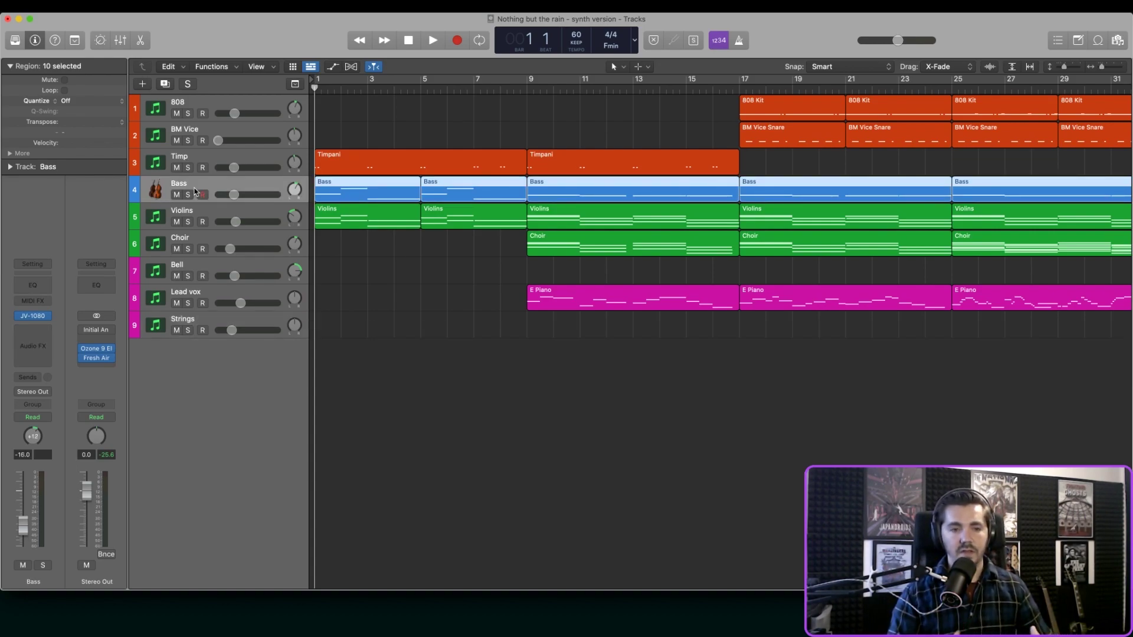
mouse_move(34, 322)
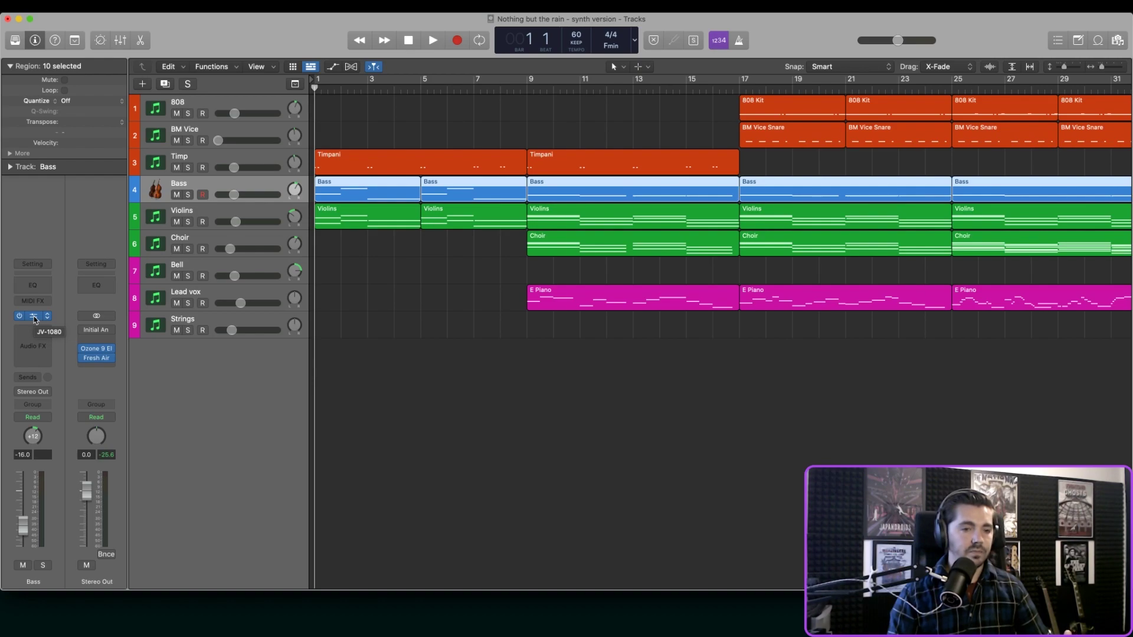
click(34, 316)
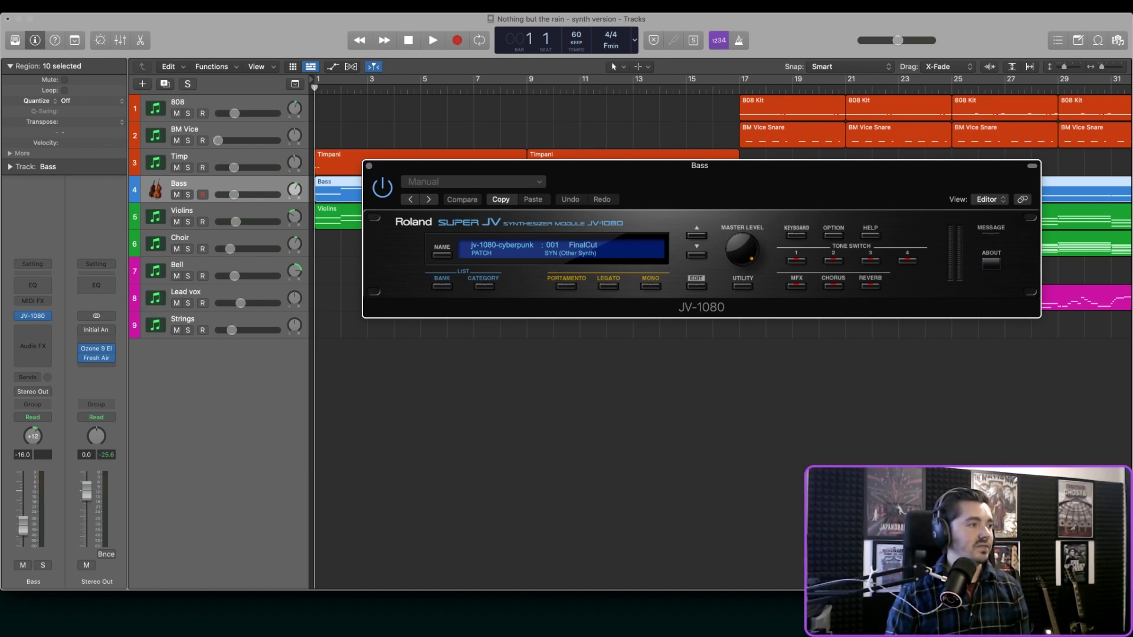
Step: Switch to the browser to show Roland Cloud's JV-1080 Cinematic Cyberpunk patch page, then return to the JV-1080 window in Logic Pro
key(super+Tab)
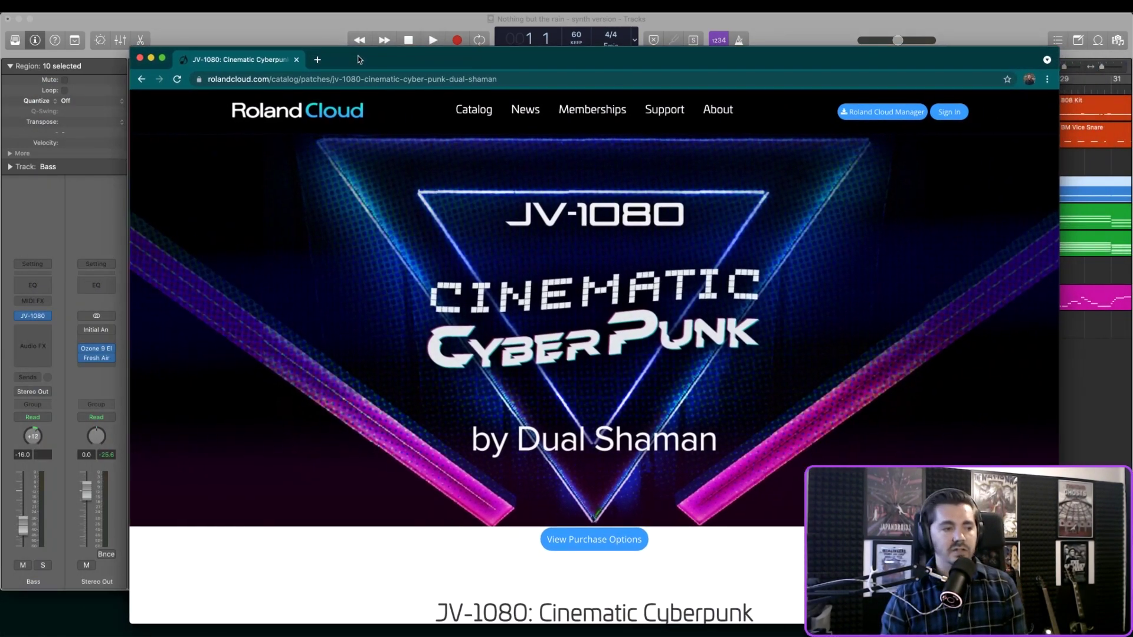
drag(359, 59, 350, 26)
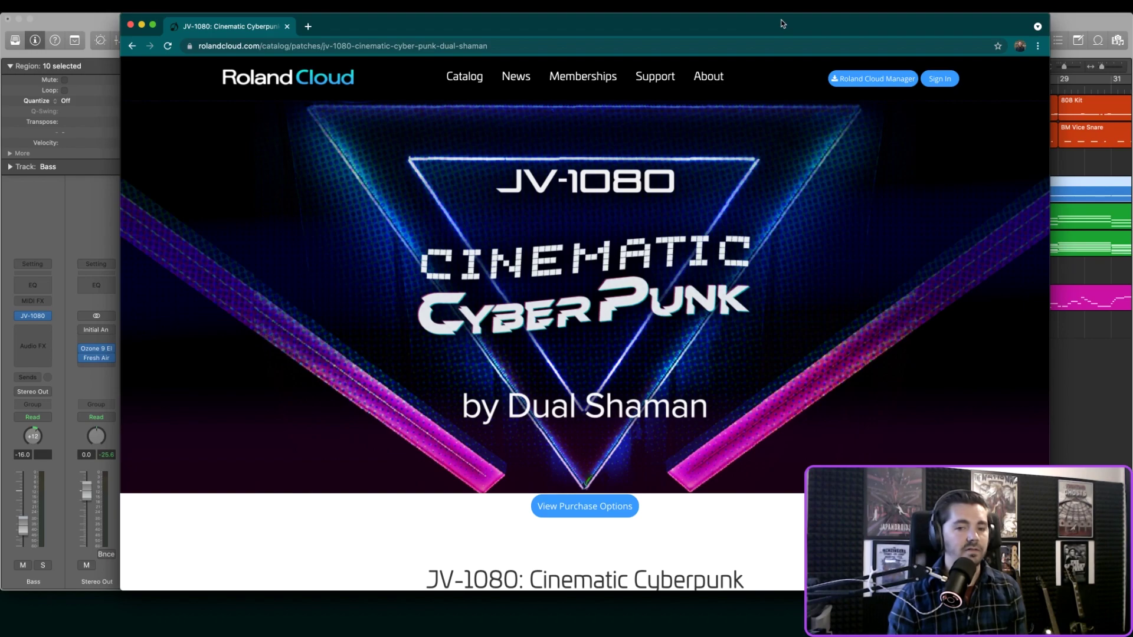
drag(783, 23, 0, 101)
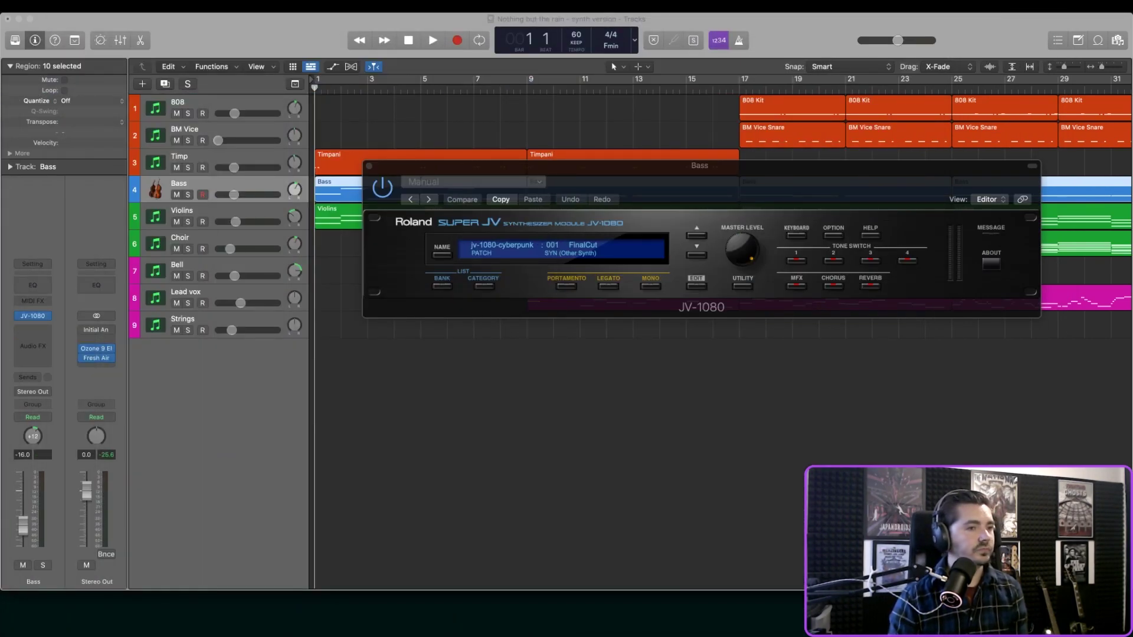
click(608, 182)
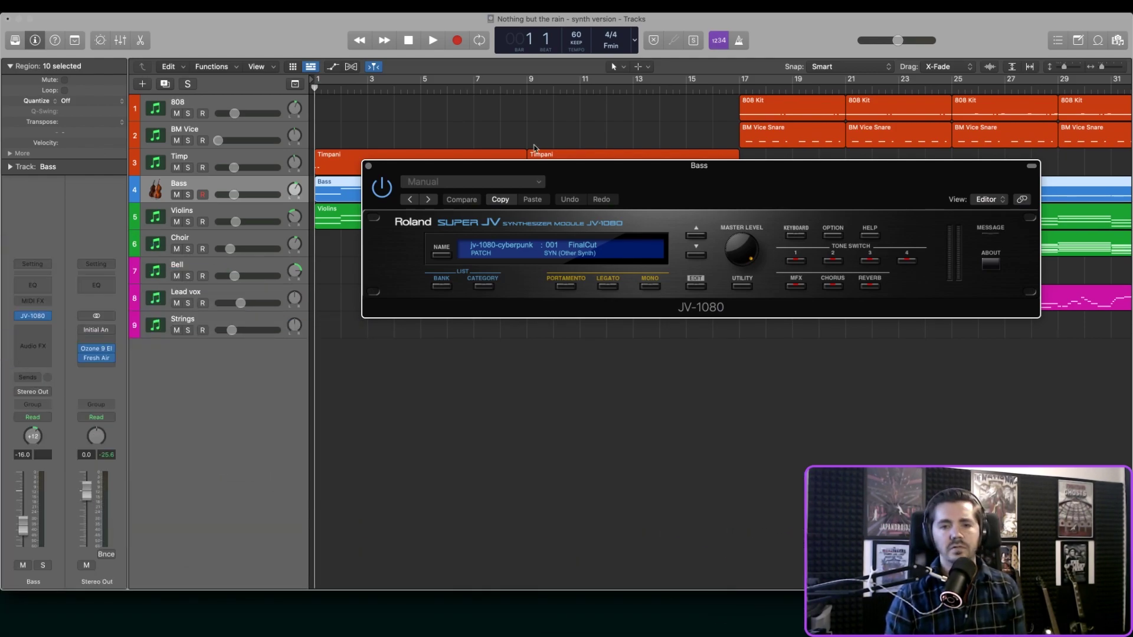
Step: Move the JV-1080 window below the bass regions, solo the Bass track and play it from bar 1
drag(627, 170, 603, 300)
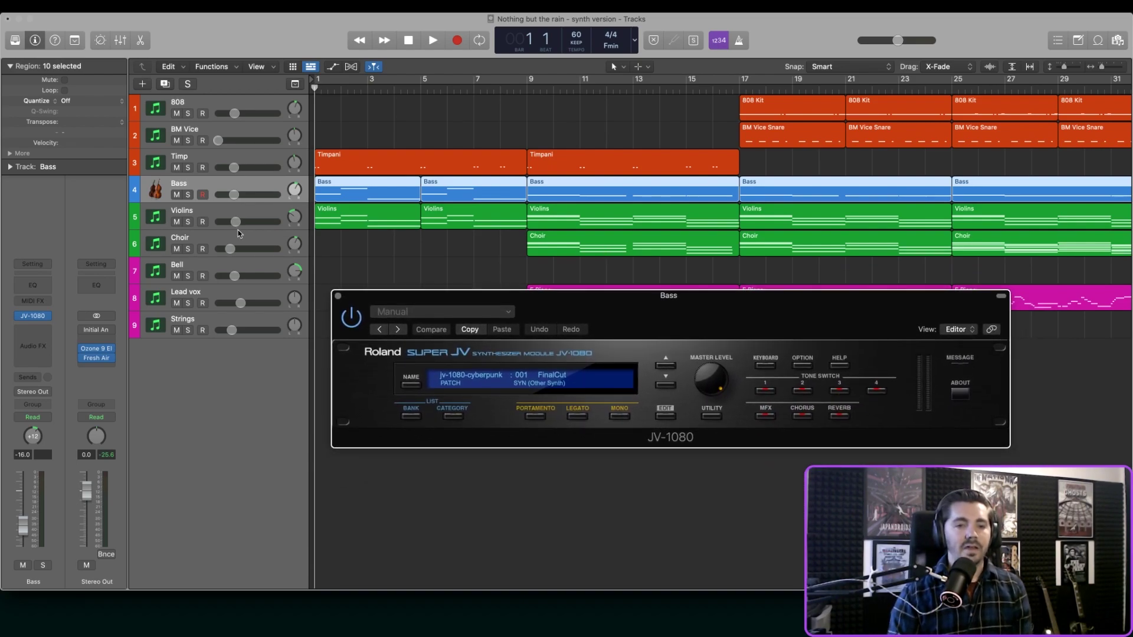
click(187, 195)
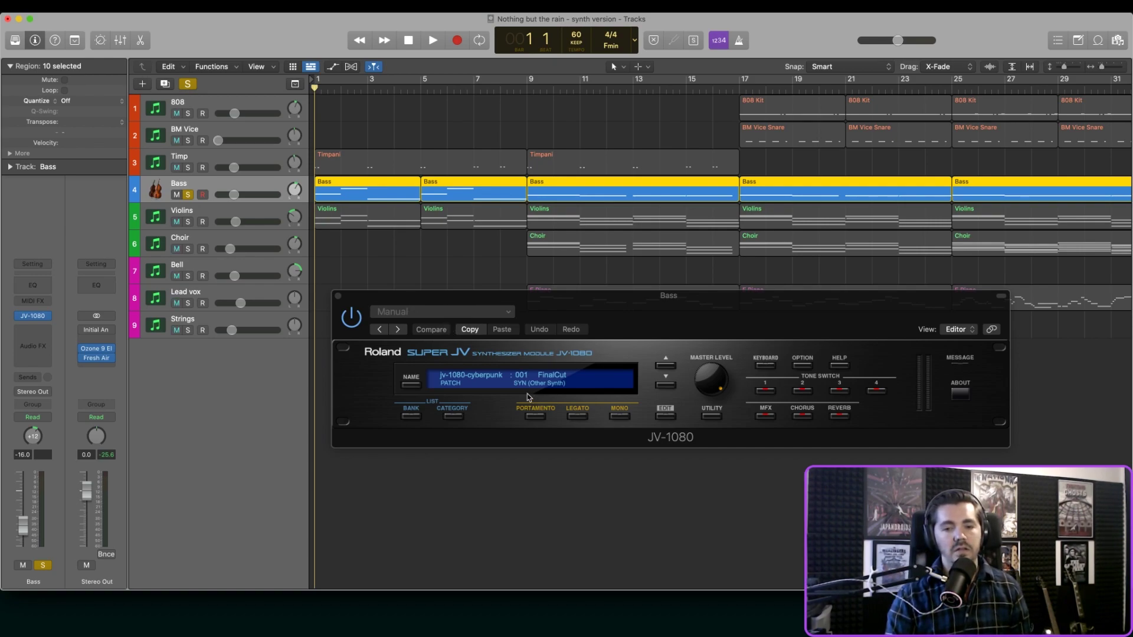
click(433, 41)
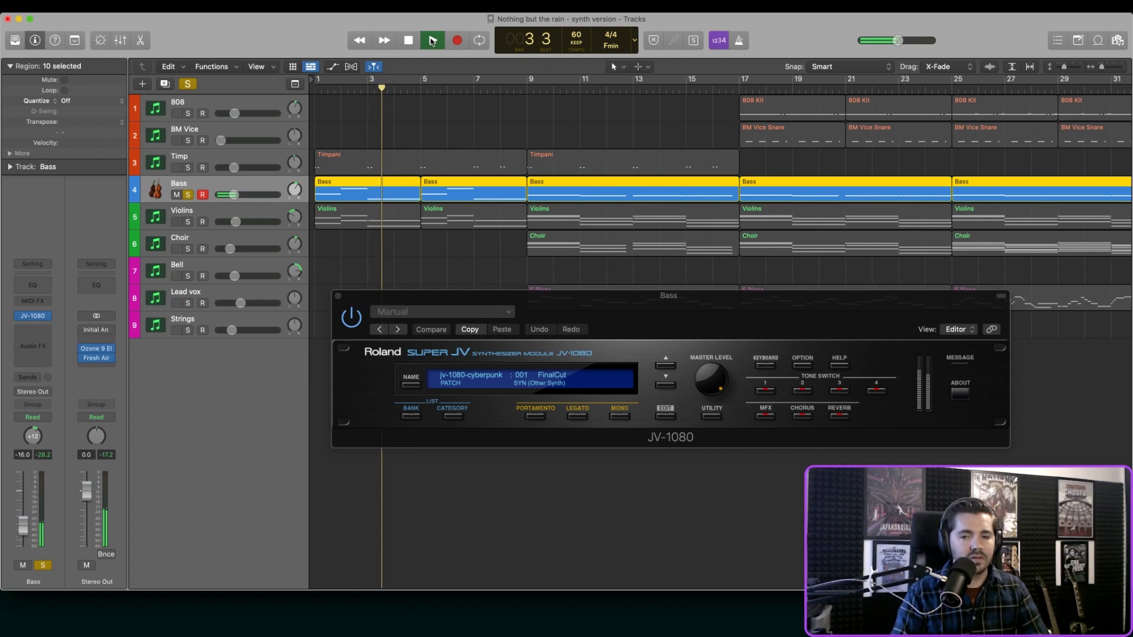
Step: Stop playback, set the playhead to bar 5, play the soloed Bass track from there and stop again
click(425, 38)
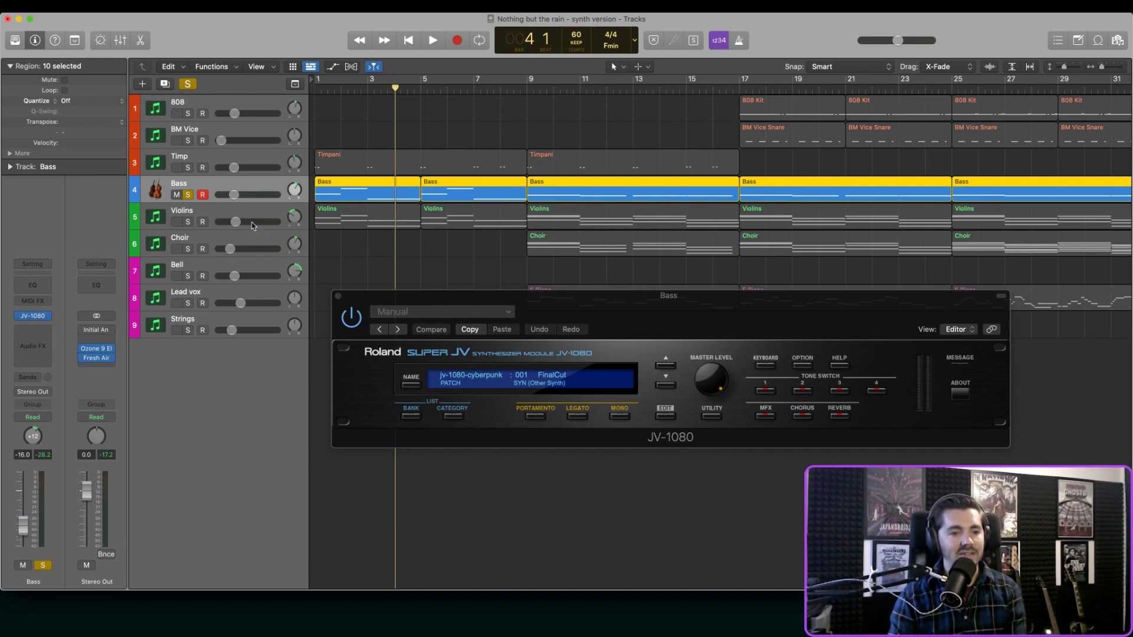
mouse_move(23, 320)
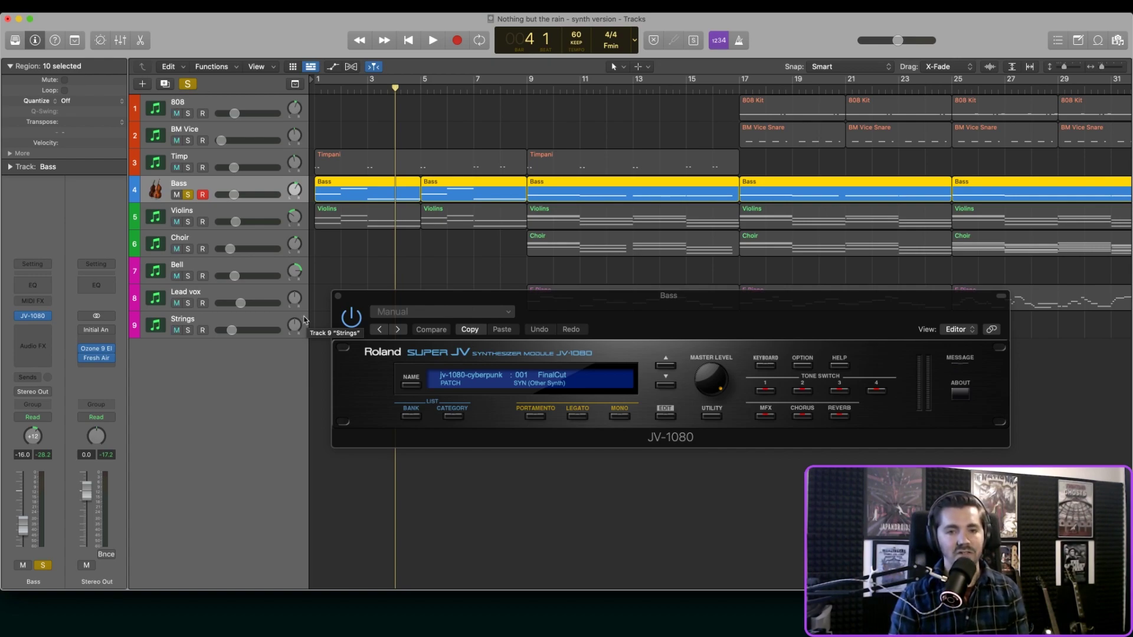
key(period)
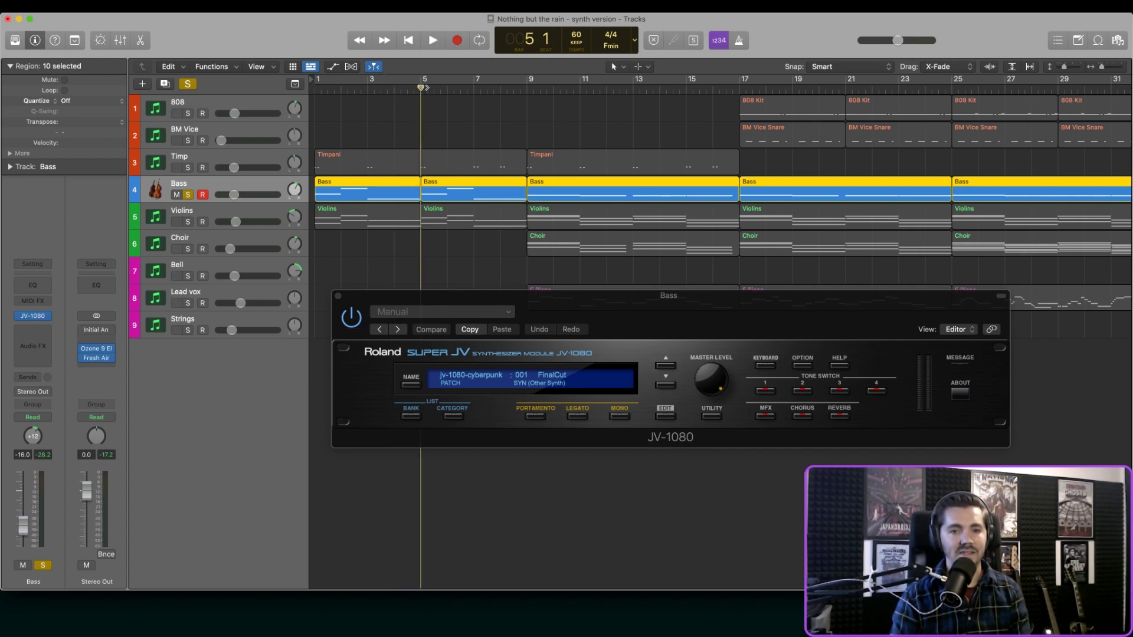
key(space)
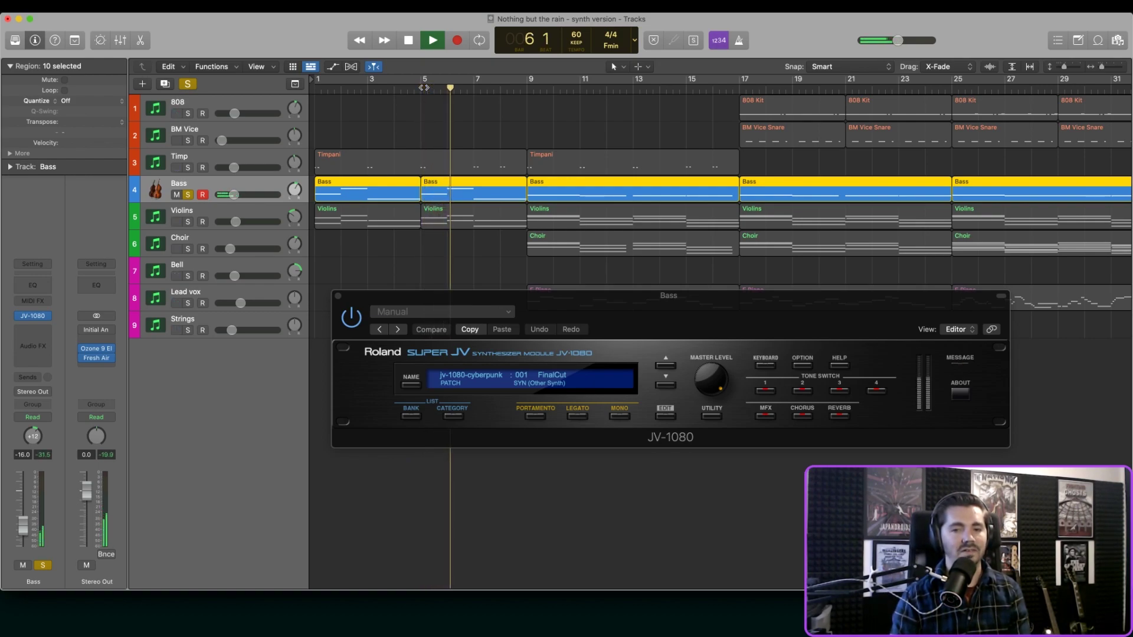
scroll(755, 187, right, 10)
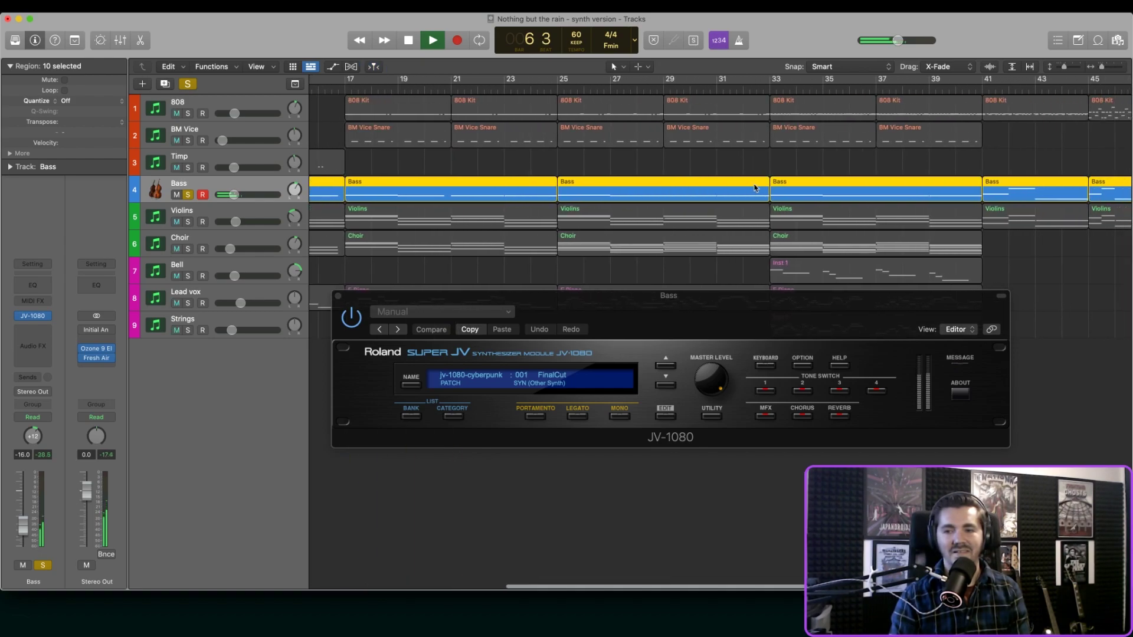
scroll(755, 188, left, 10)
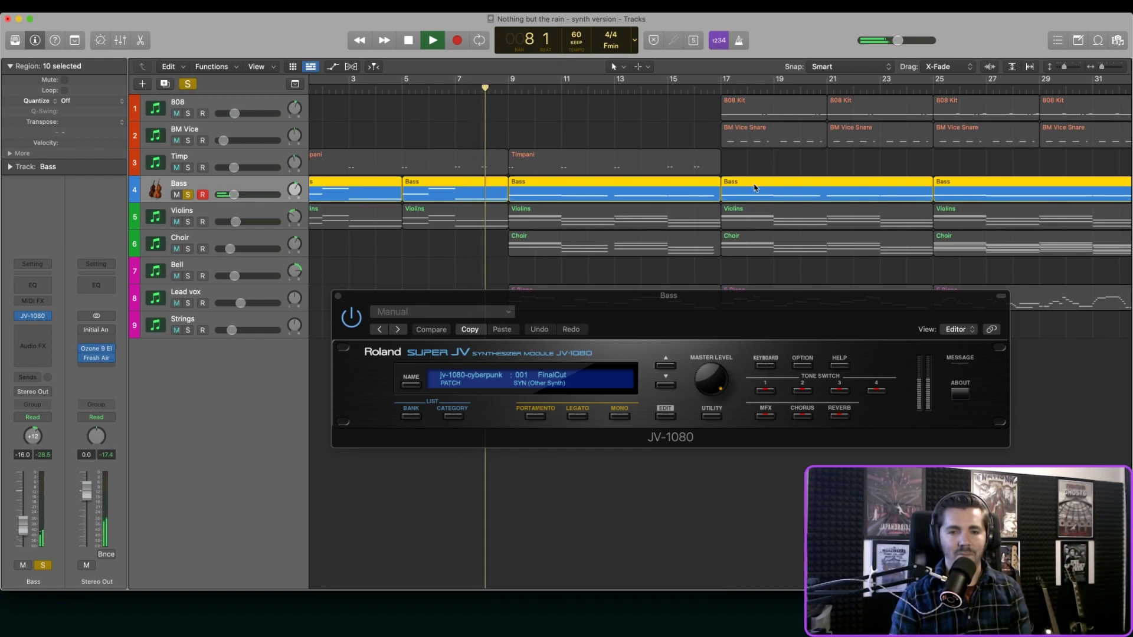
key(space)
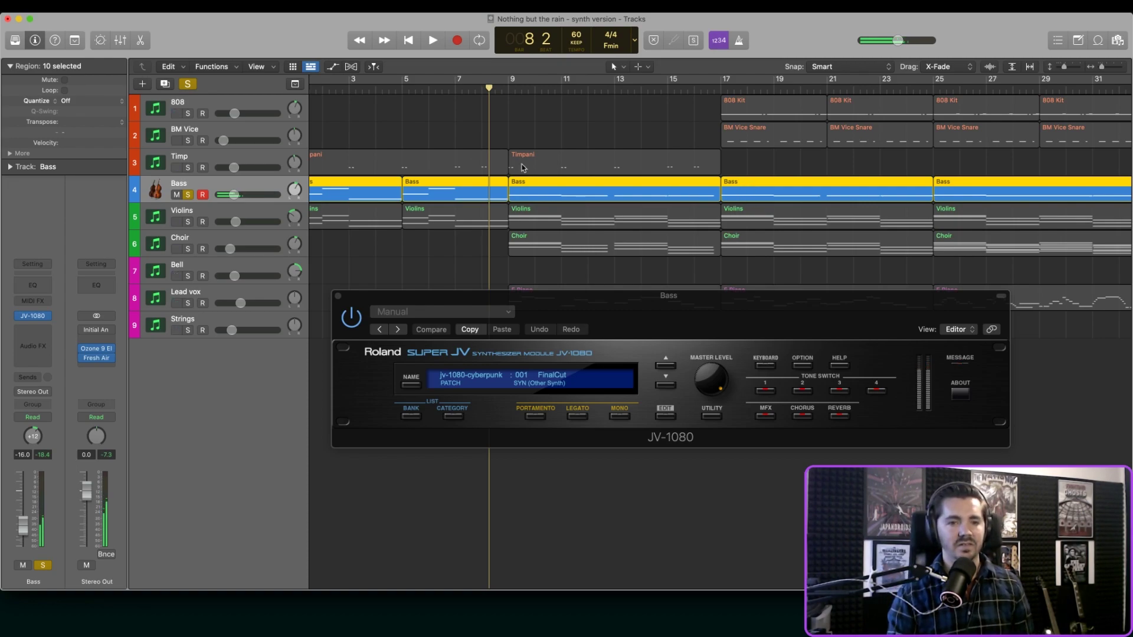
Step: Return the playhead to bar 1 and close the Bass track's JV-1080 window
click(407, 41)
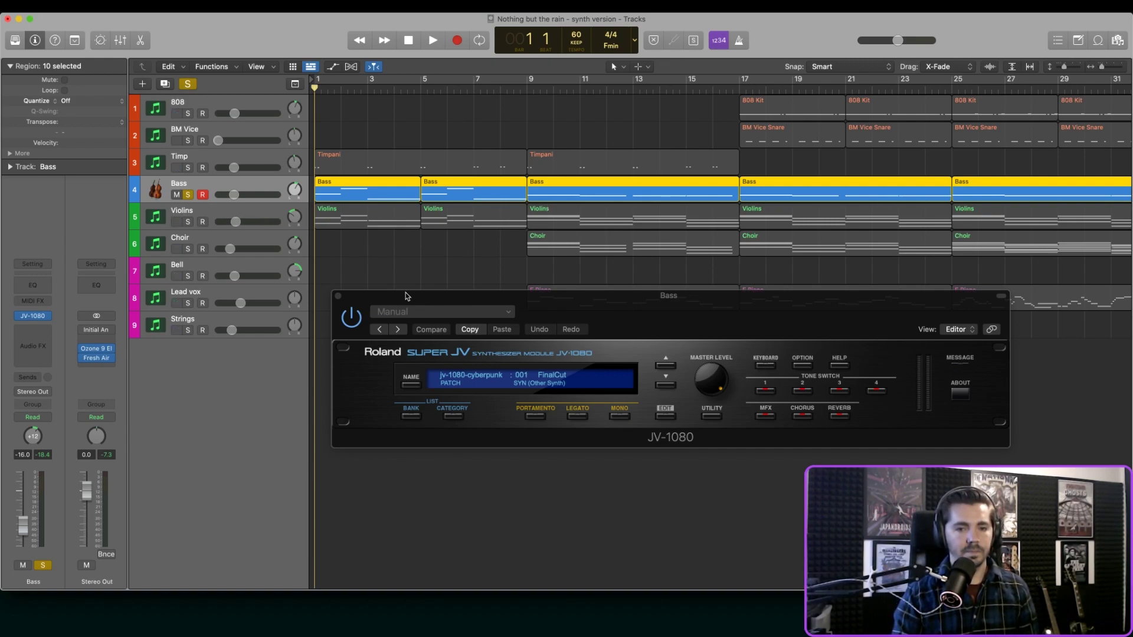
click(339, 296)
click(339, 296)
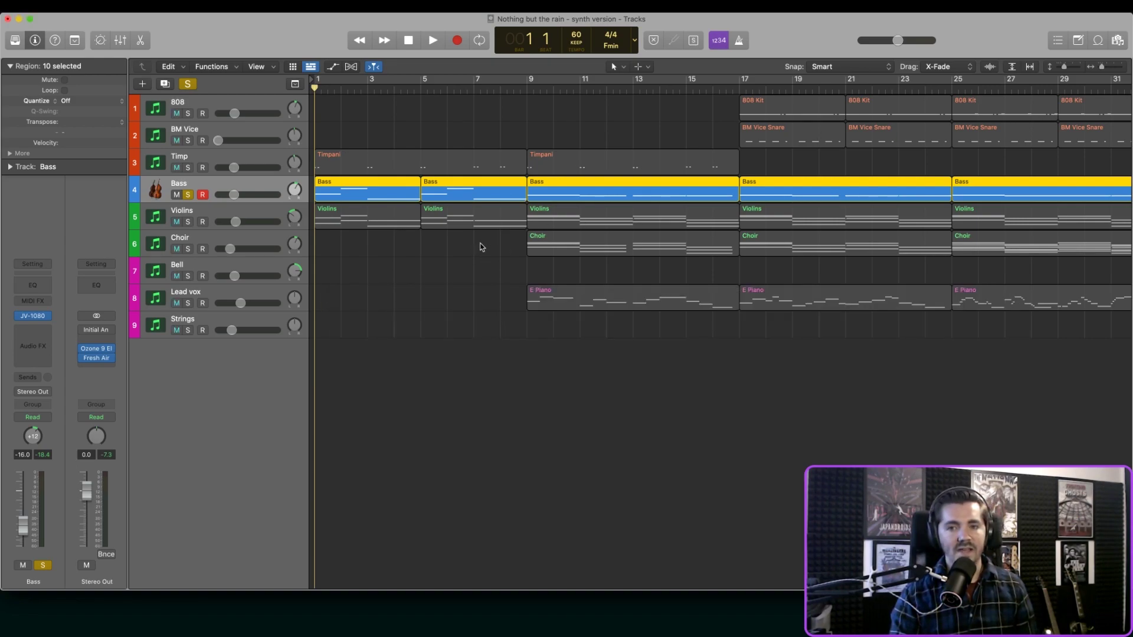
Step: Play the soloed Bass track from about bar 41, stop and return the playhead to bar 1
scroll(482, 246, right, 20)
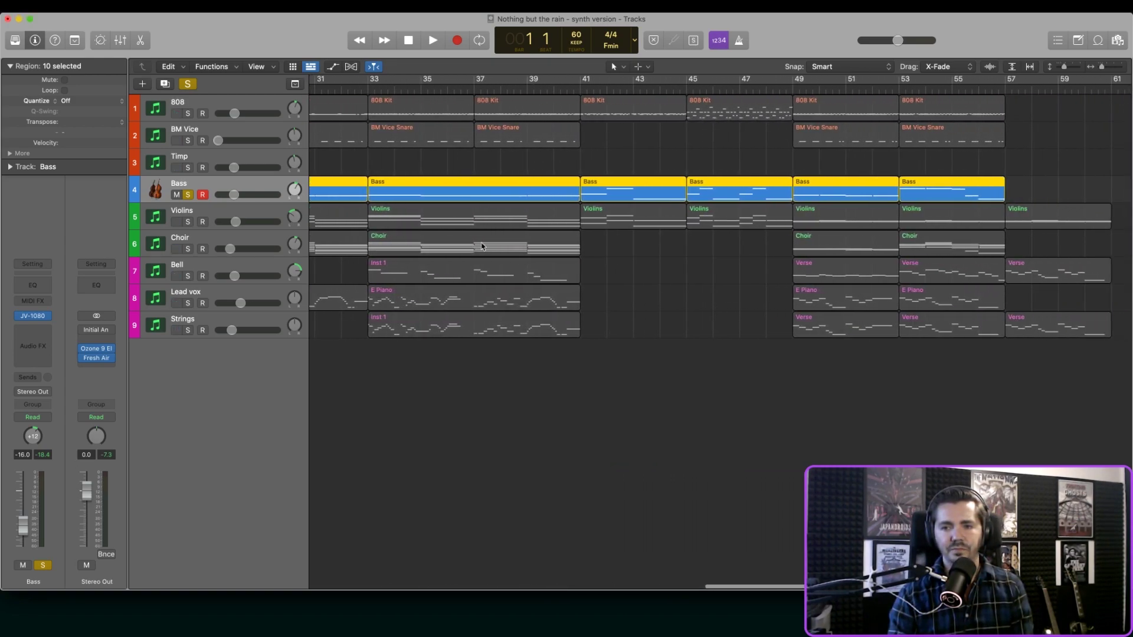
scroll(482, 247, right, 2)
click(548, 85)
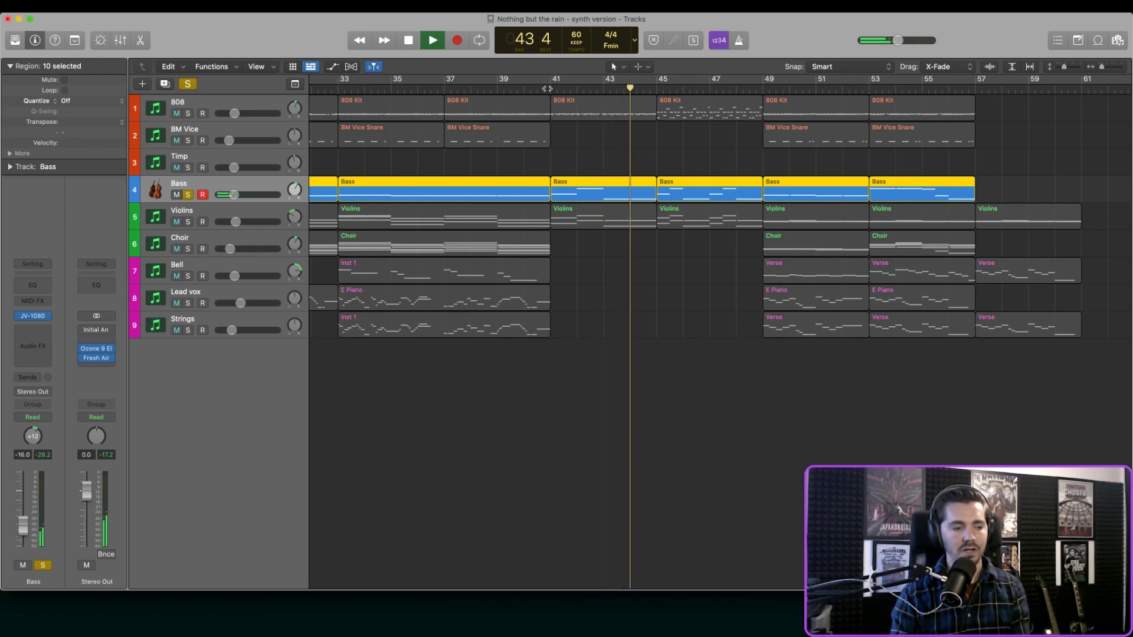
click(412, 40)
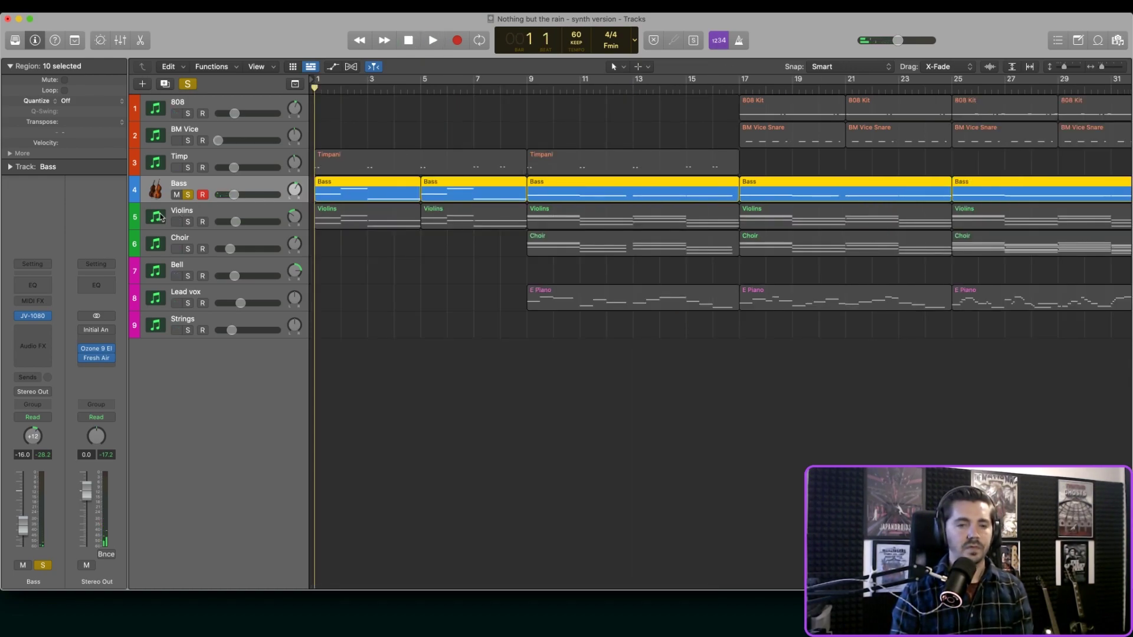
Step: Solo the Timp track with the Bass, play both from bar 1, unsolo Timp partway and return to bar 1
click(189, 168)
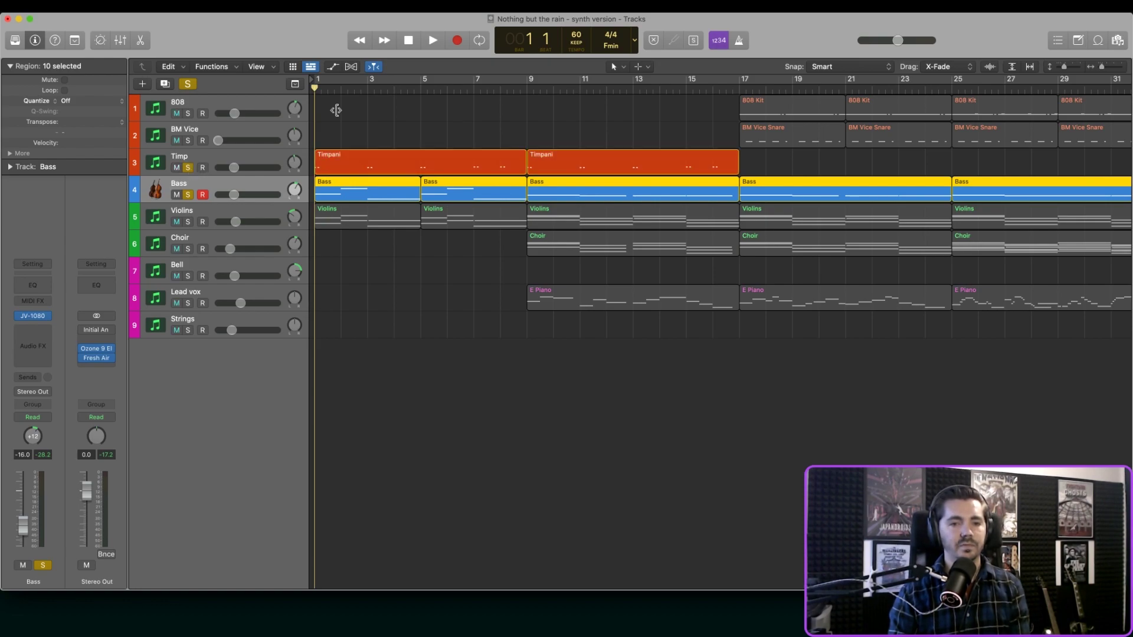
click(431, 40)
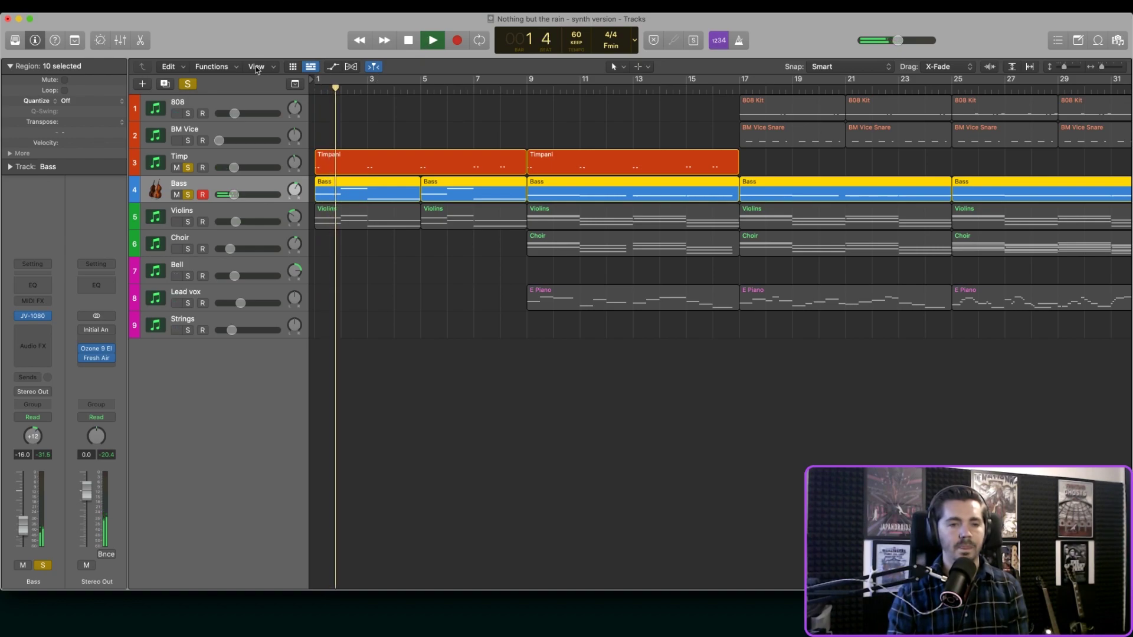
click(187, 168)
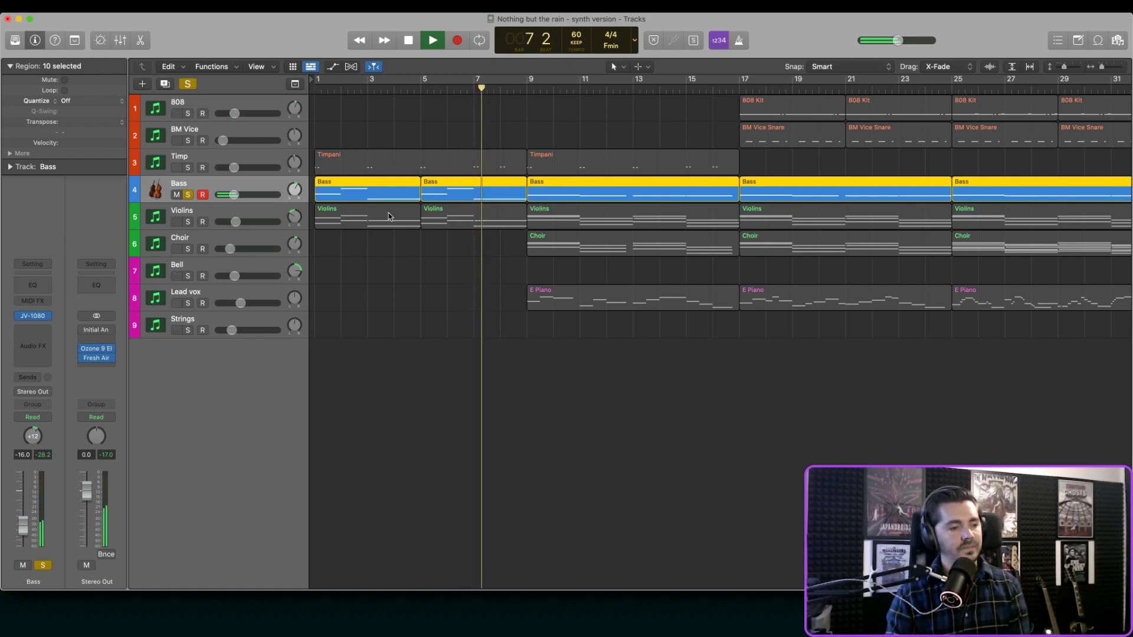
click(412, 41)
click(413, 41)
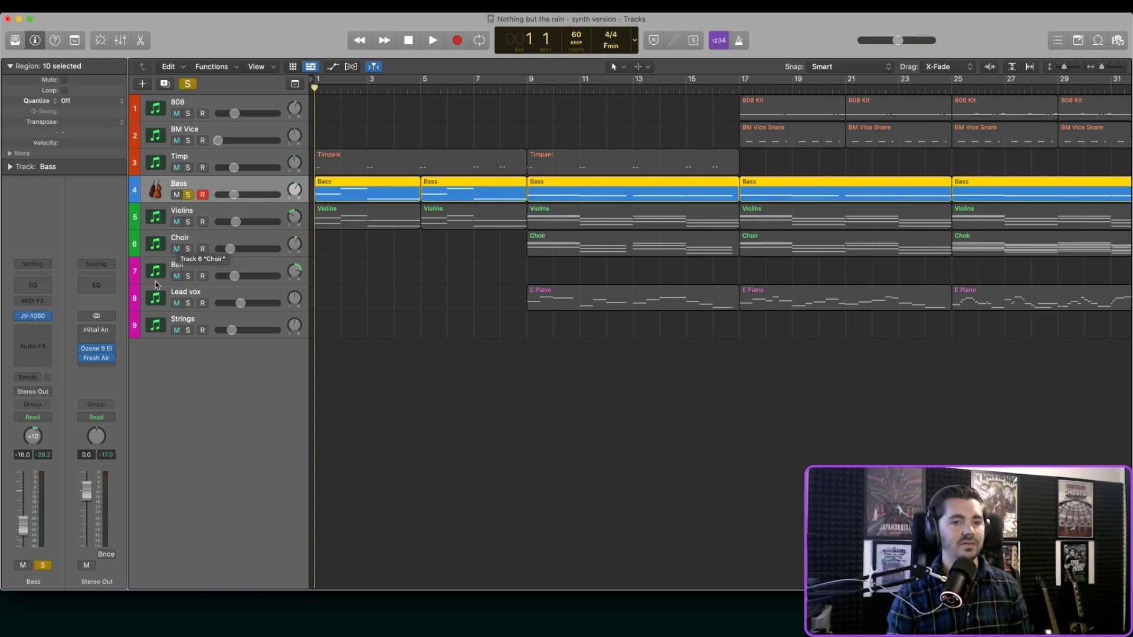
Step: Unsolo the Bass, select the Violins track and open its JV-1080 instrument with the window placed below the violin regions
click(206, 212)
click(188, 195)
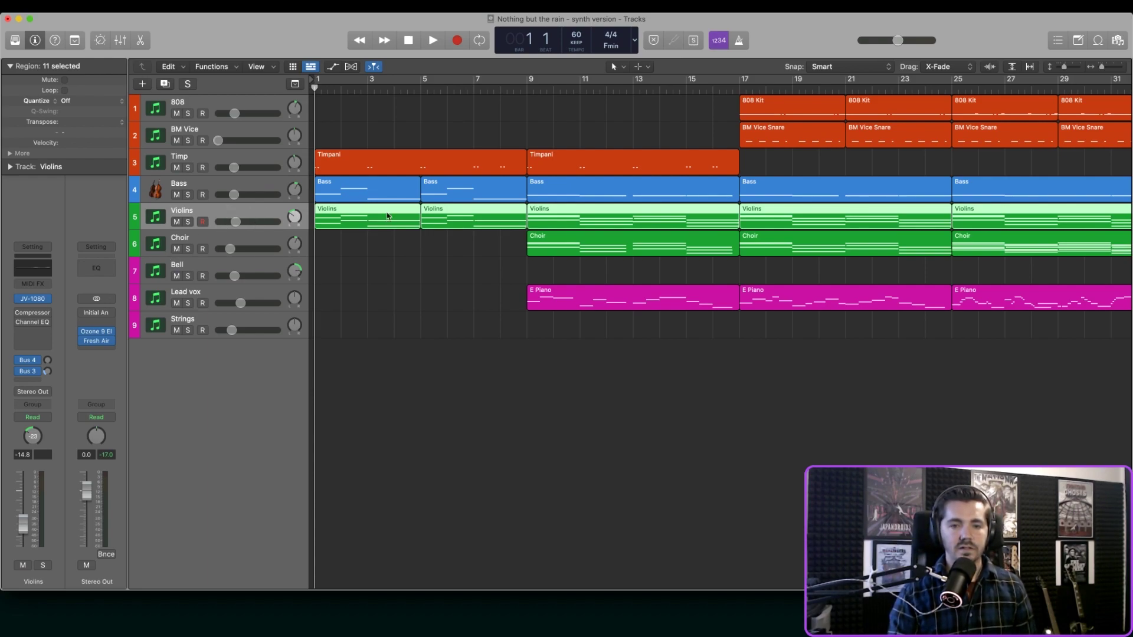
click(34, 299)
drag(640, 182, 621, 298)
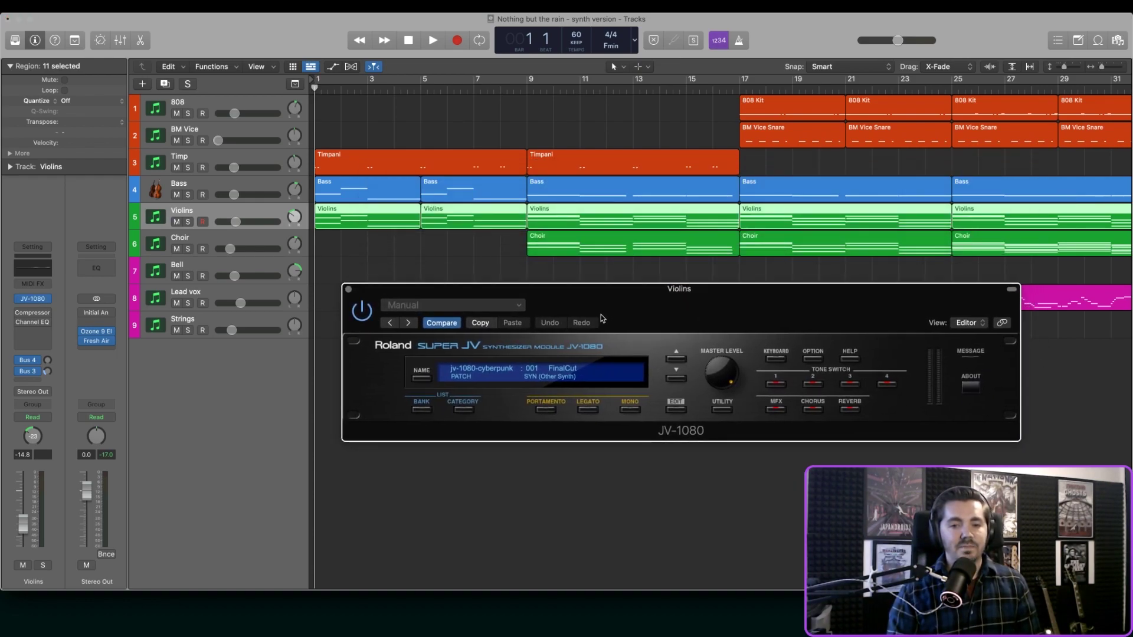
Step: Solo and play the Violins from bar 1, replay from about bar 12, add the Bass to the solo and stop
click(187, 222)
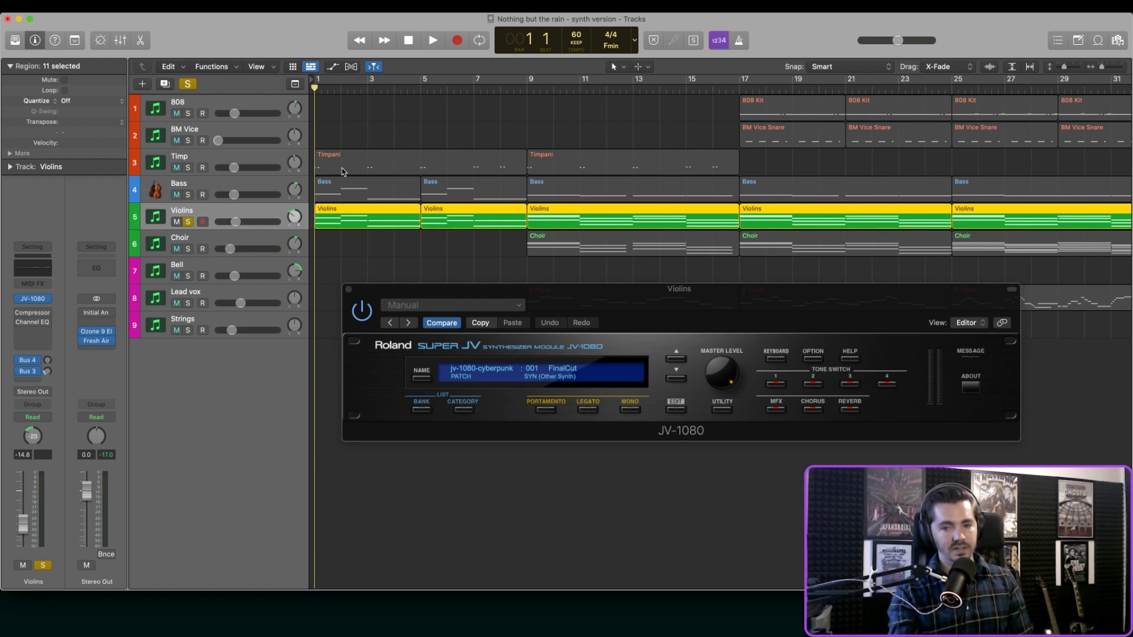
click(433, 39)
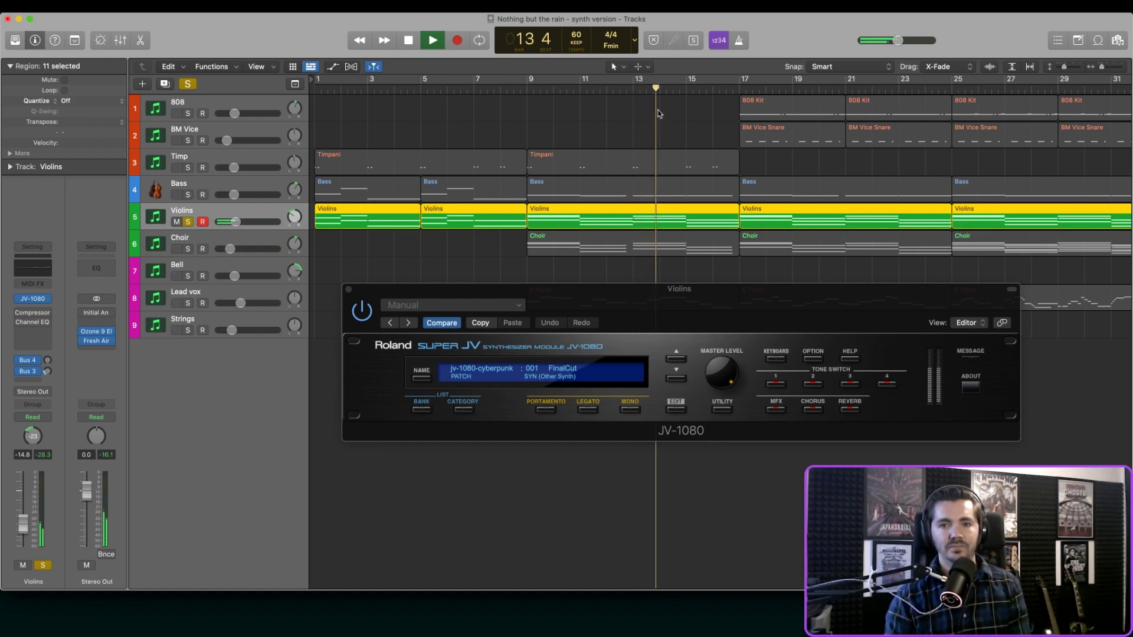
click(620, 88)
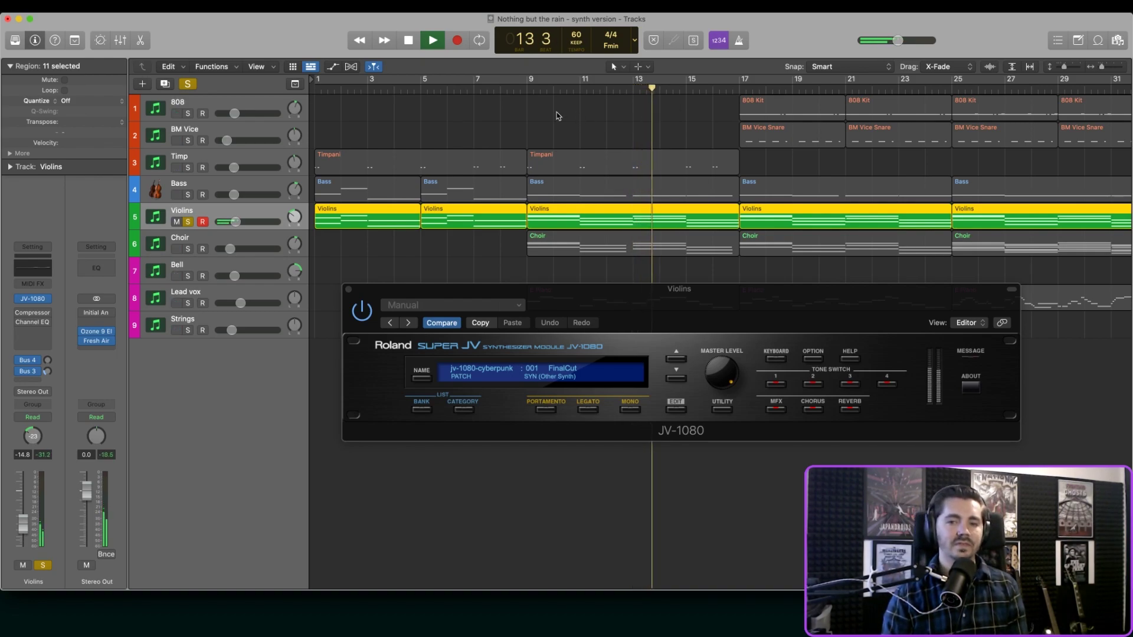
click(188, 196)
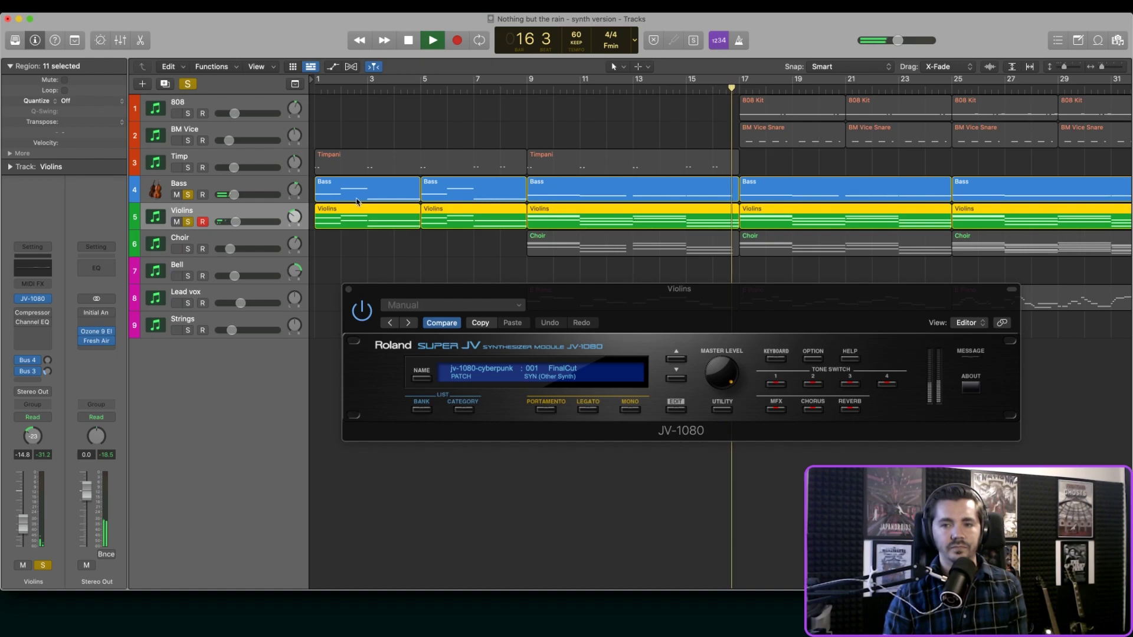
key(space)
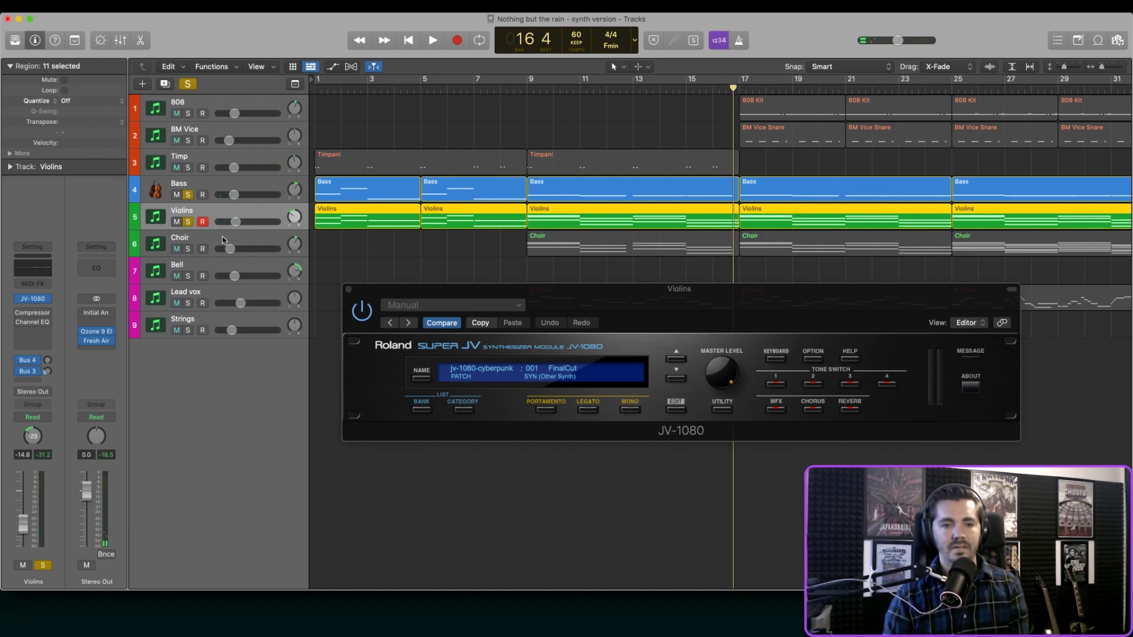
Step: Clear the Violins and Bass solos, select and solo the Choir track, and set the playhead to bar 9
click(189, 223)
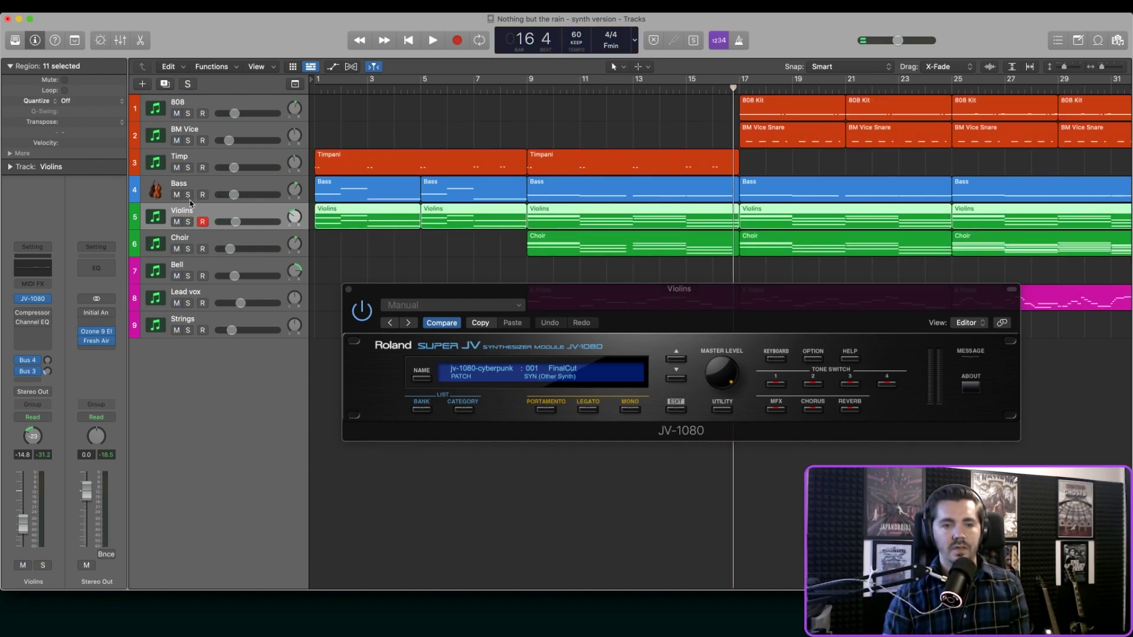
click(188, 249)
click(212, 241)
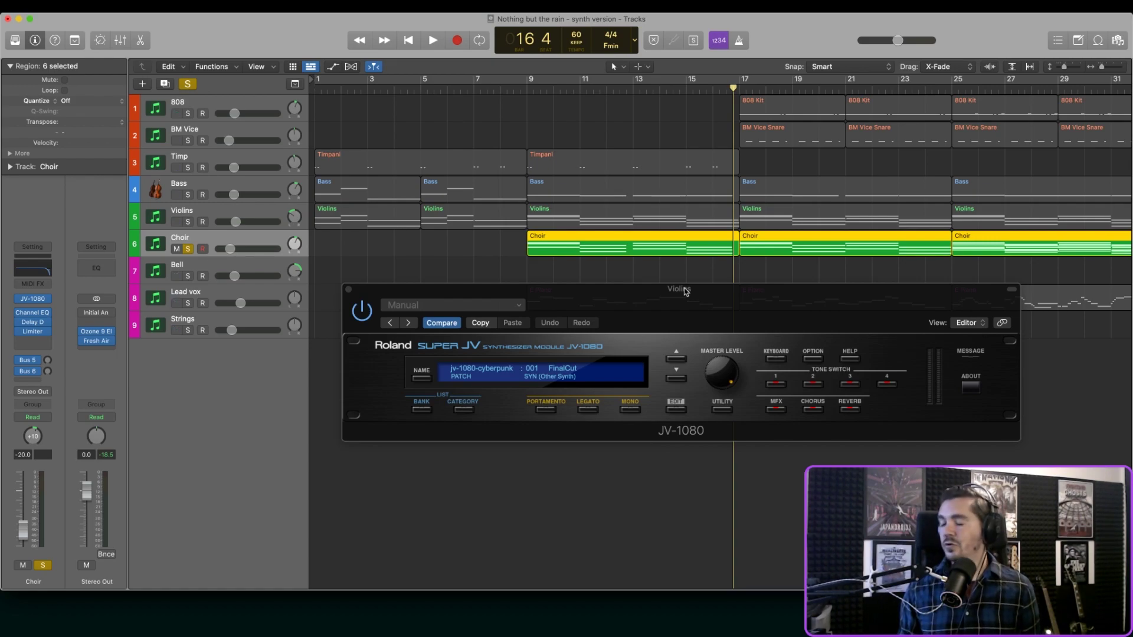
click(521, 89)
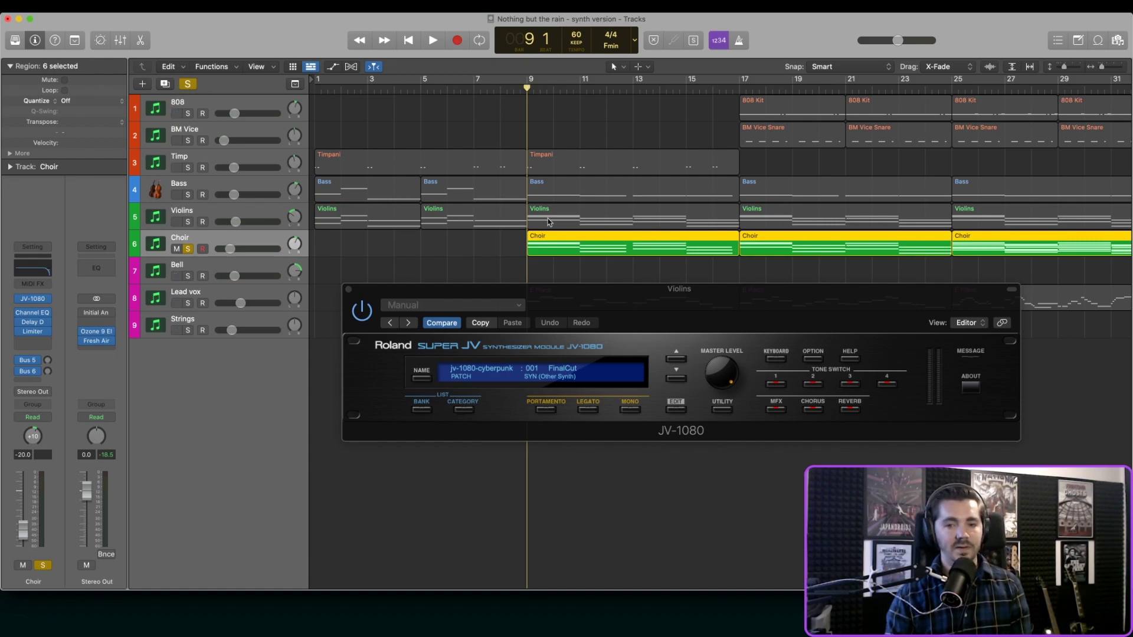
Step: Close the Violins instrument window and open the Choir track's JV-1080, placing its window below the track list's regions
click(349, 289)
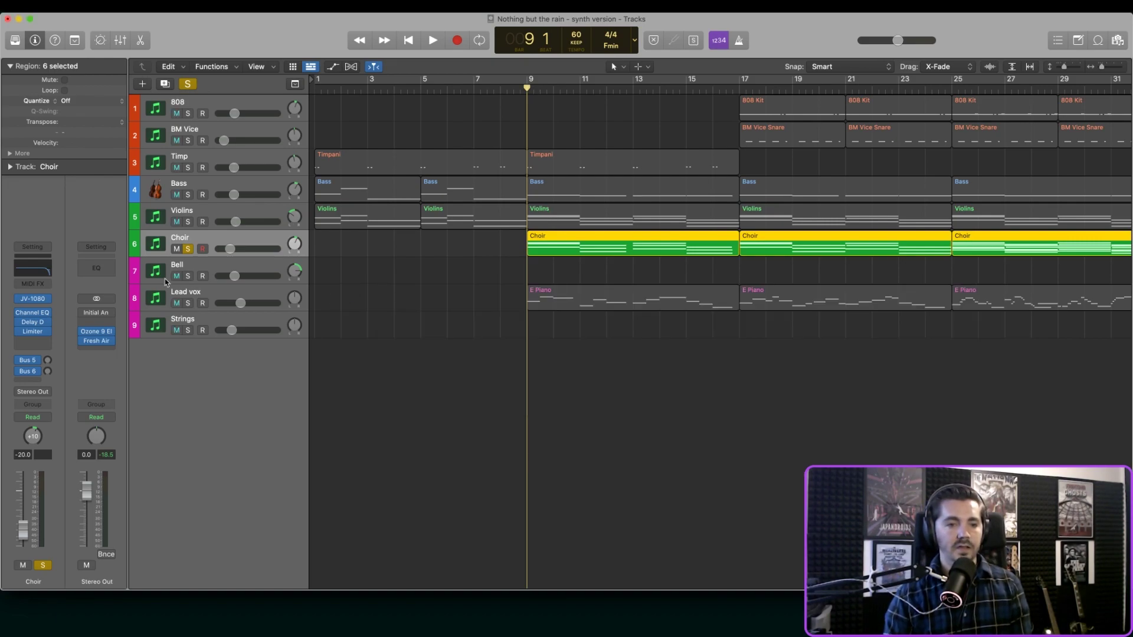
click(41, 300)
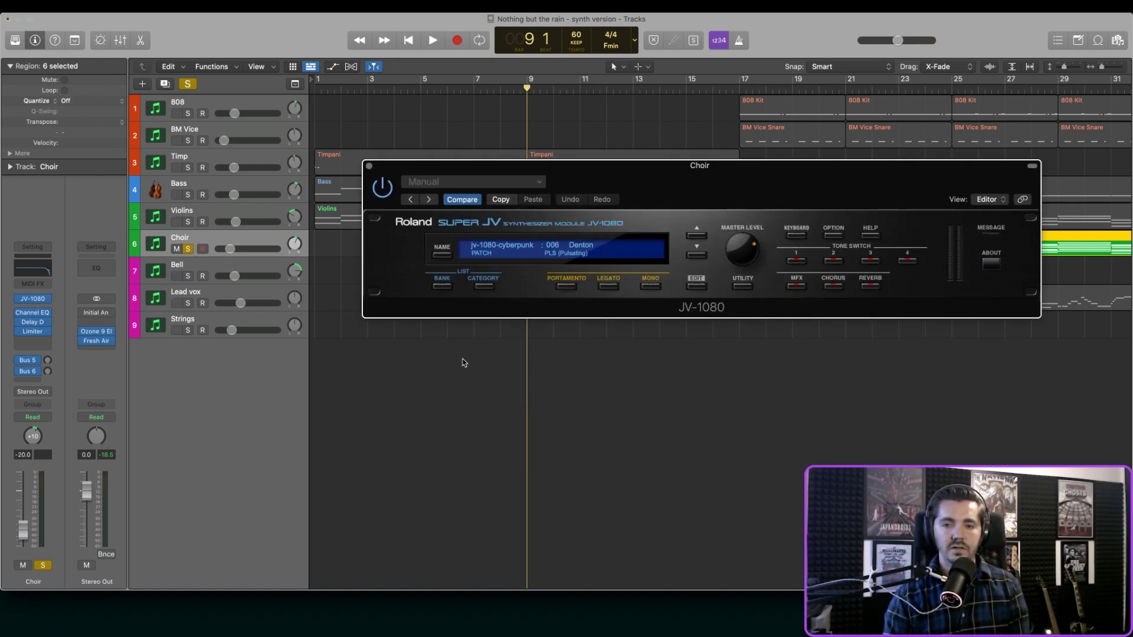
drag(617, 176, 574, 362)
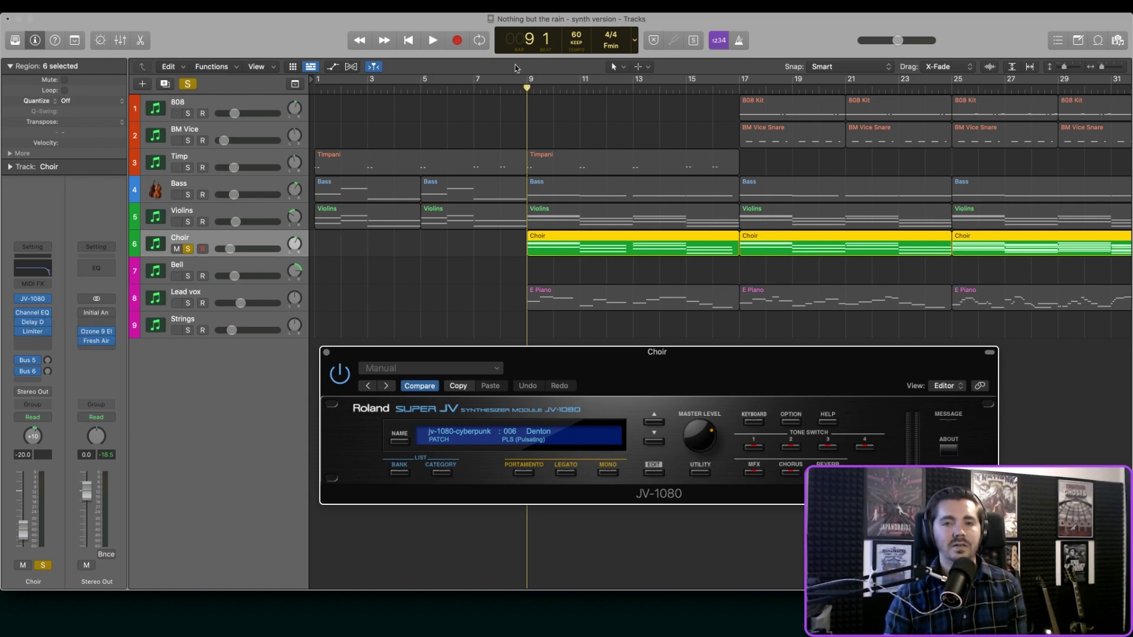
Step: Play the soloed Choir track from bar 9, and replay it from bar 15 and from around bar 13
click(432, 40)
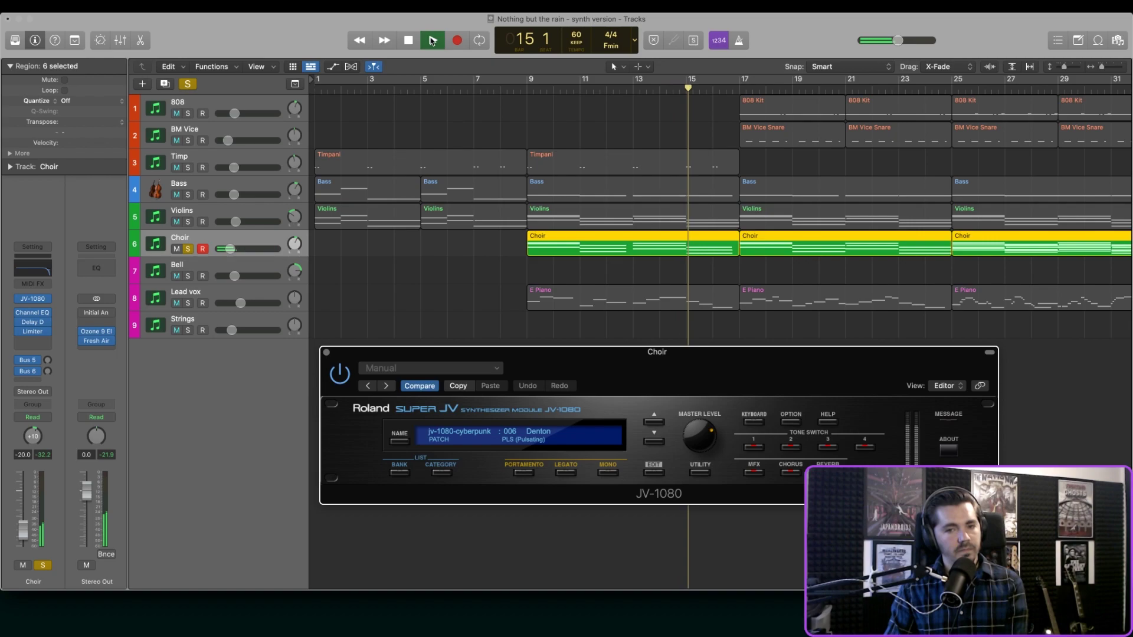
click(433, 41)
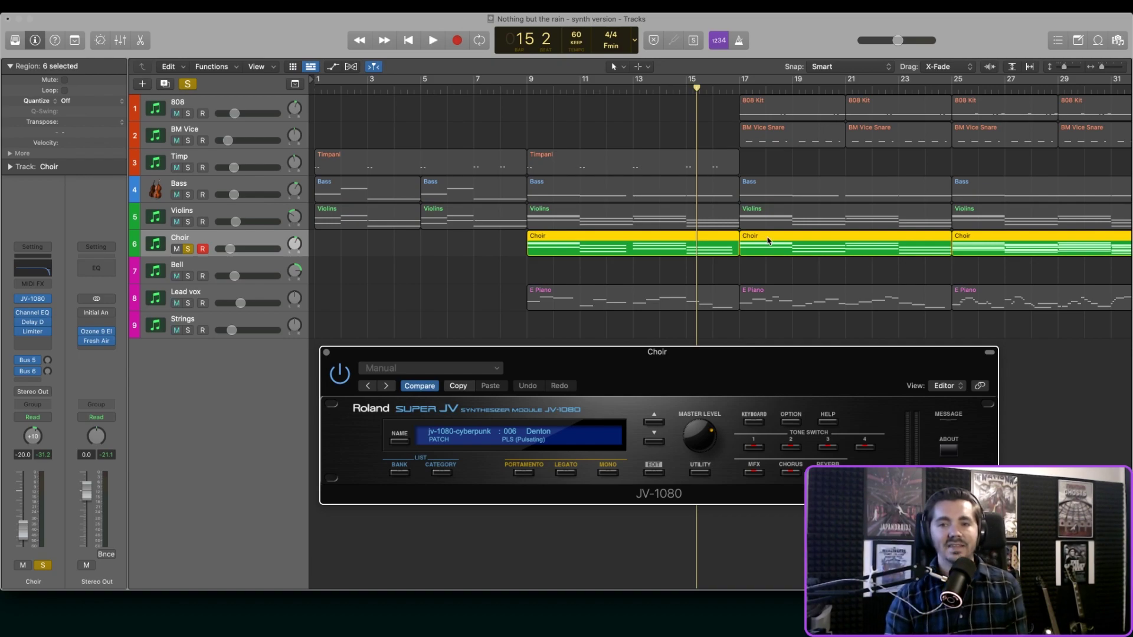
drag(697, 88, 686, 87)
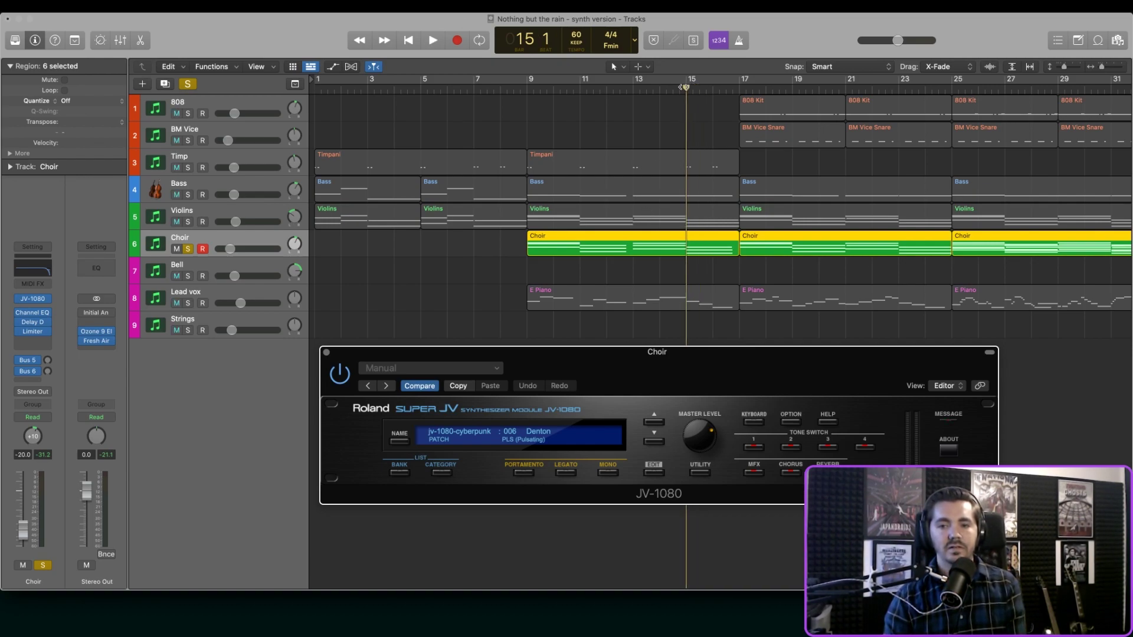
key(space)
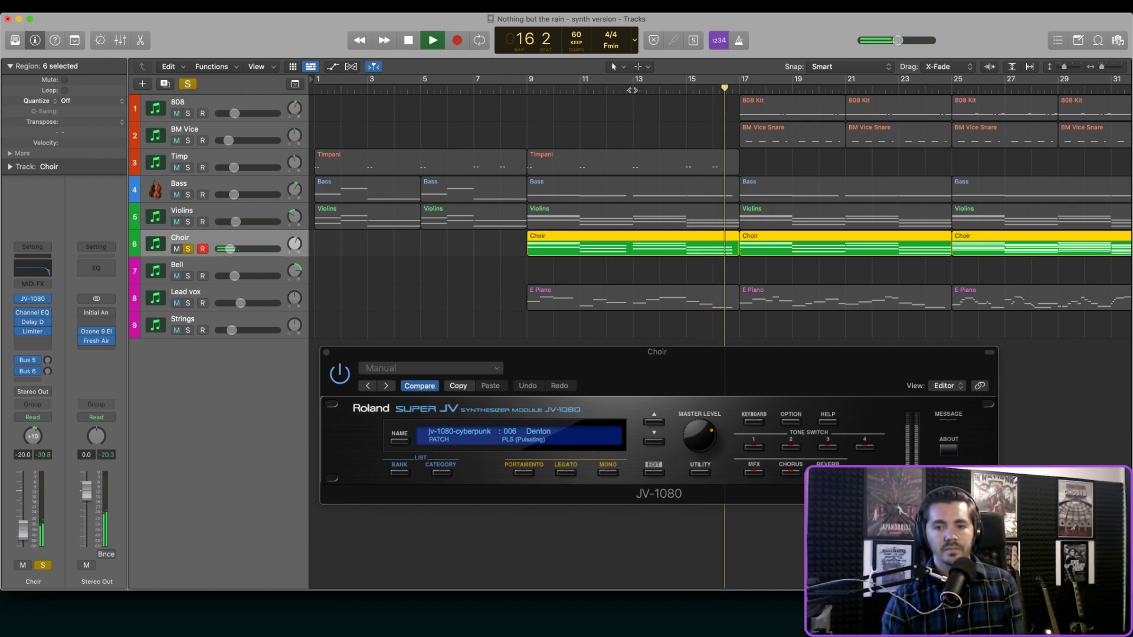
click(632, 90)
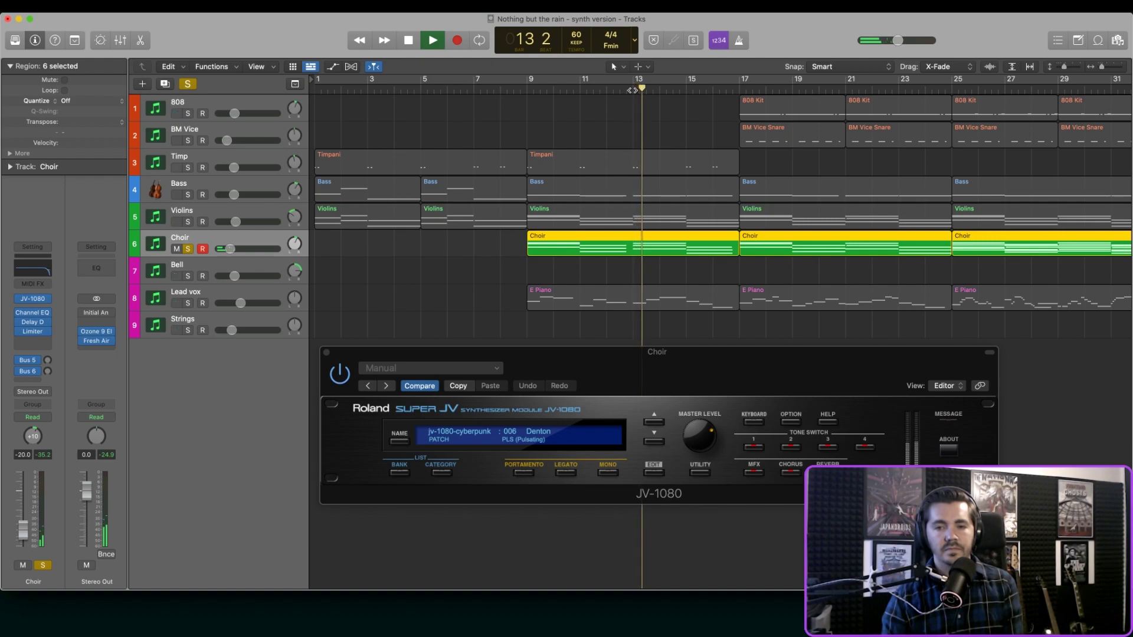
click(623, 90)
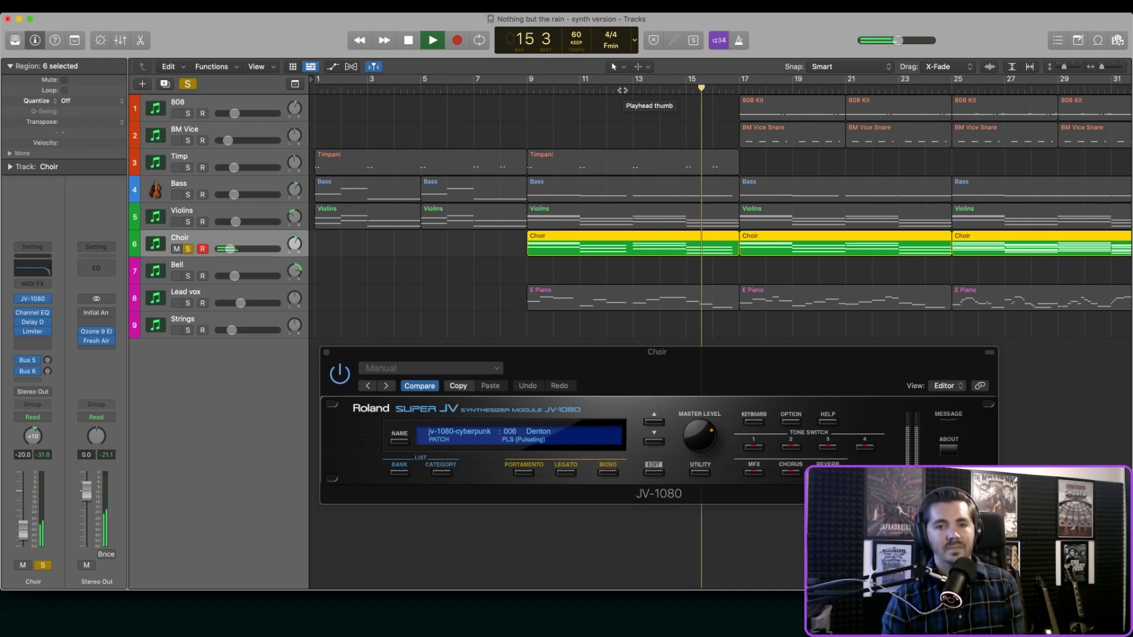
Step: Stop playback, open Initial Analog Pro on the Stereo Out, switch it on, reveal its wow, flutter and noise controls, and close its window
key(space)
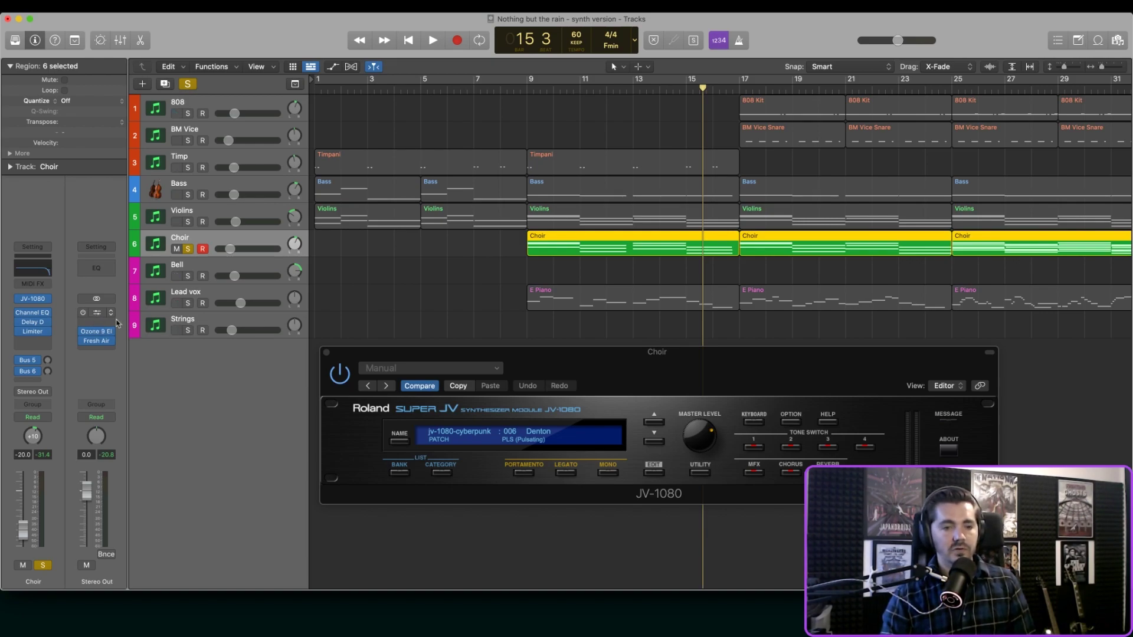
click(92, 313)
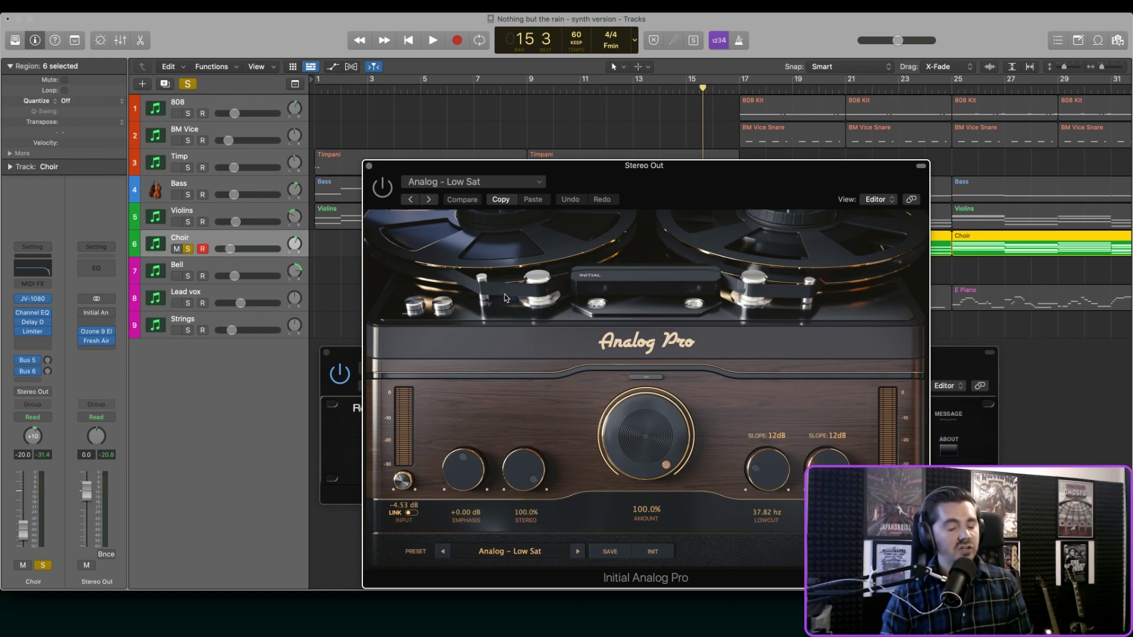
click(382, 187)
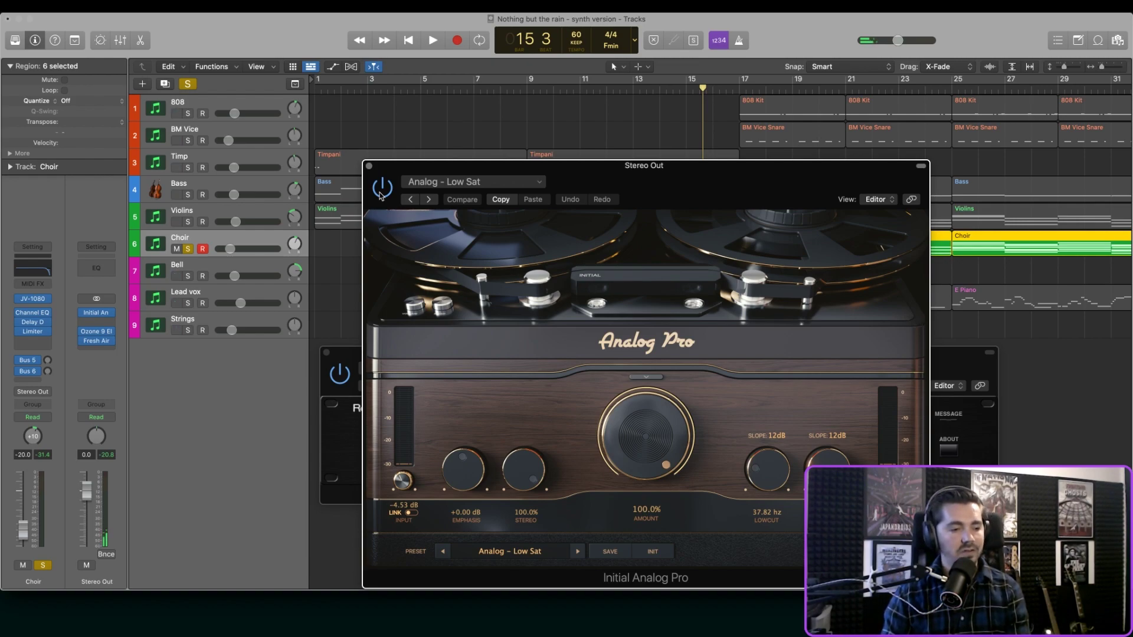
click(658, 378)
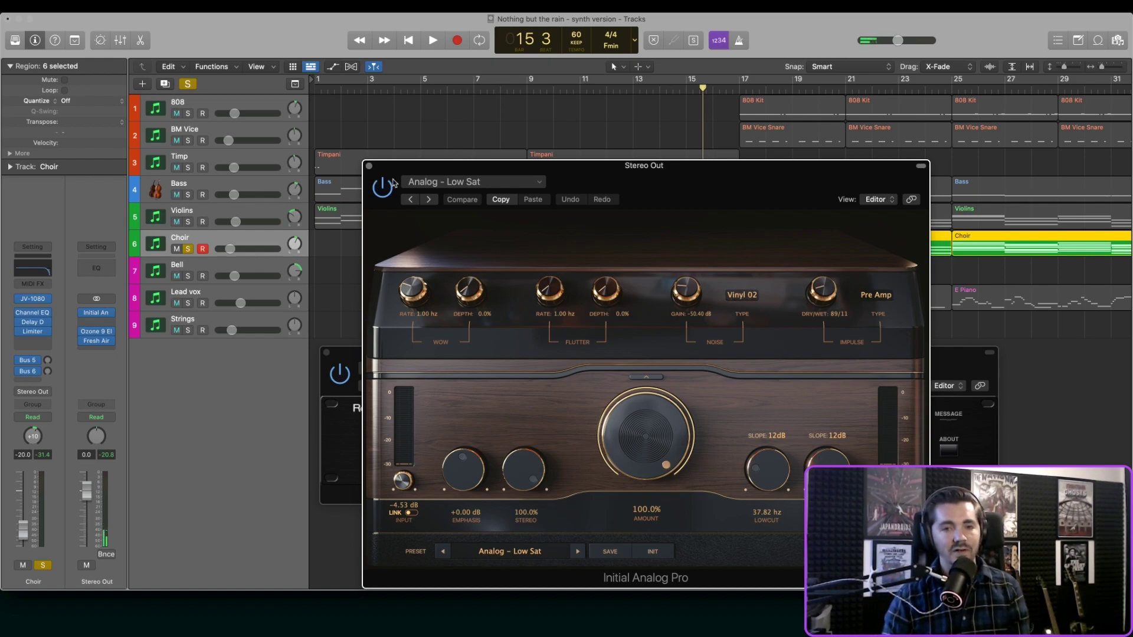
click(368, 166)
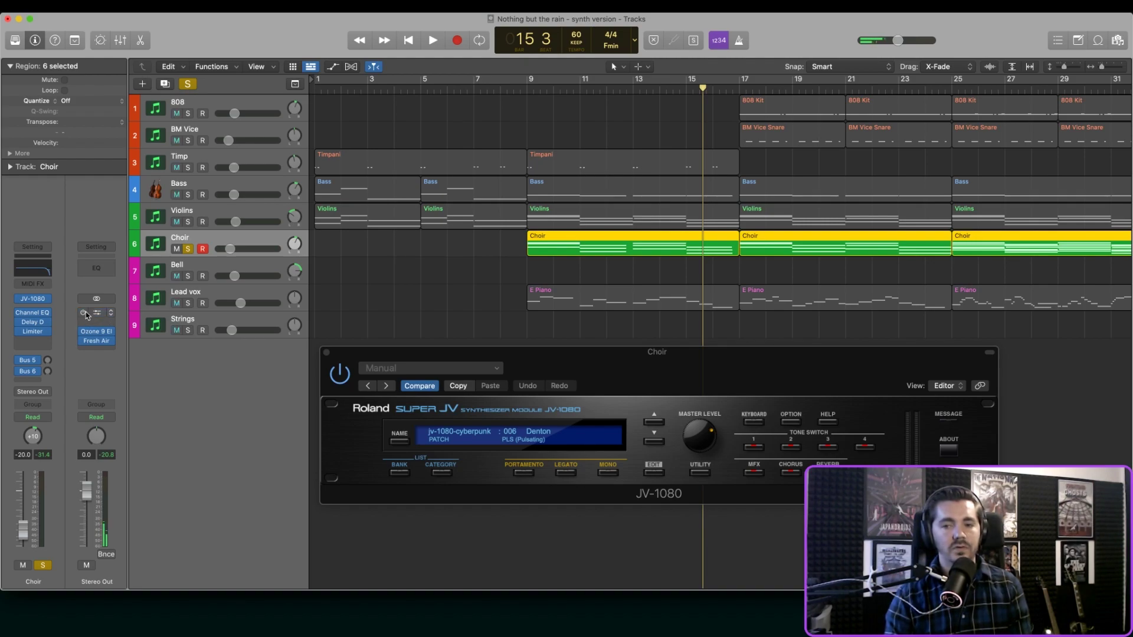
Step: Play the soloed Choir from about bar 14, add the Violins to the solo and select the Violins track
scroll(340, 311, right, 10)
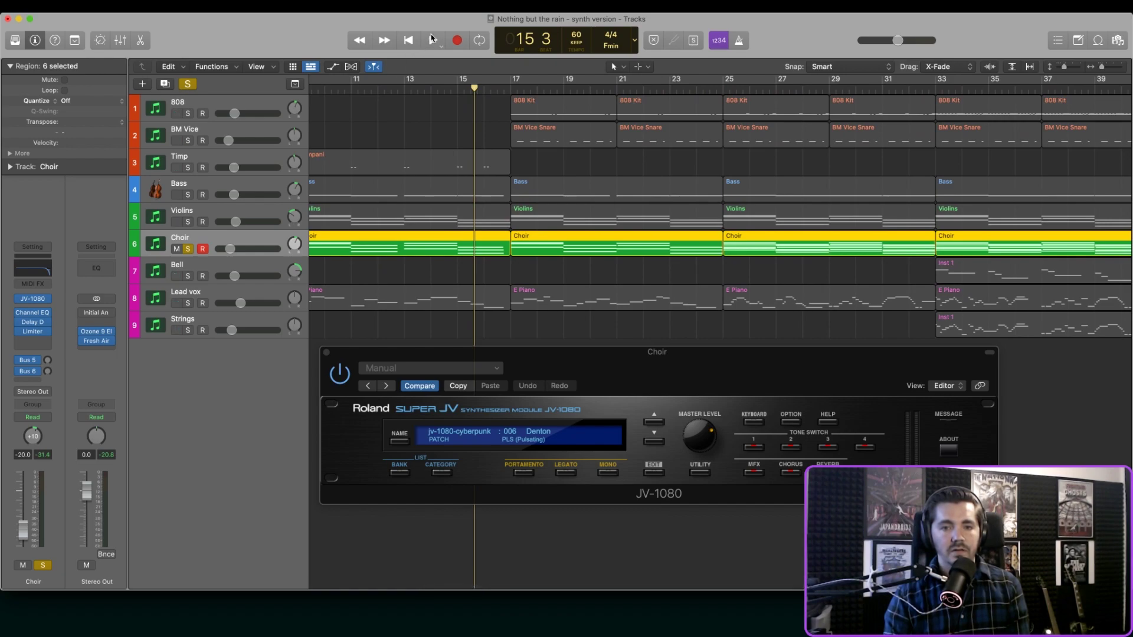
click(453, 88)
click(451, 89)
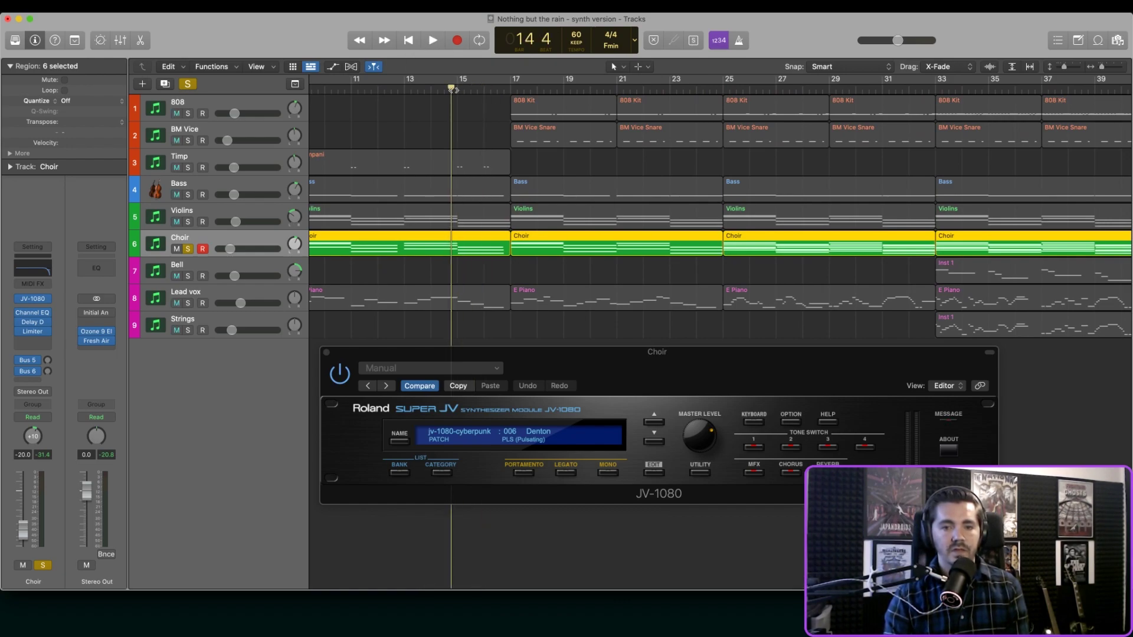
click(437, 40)
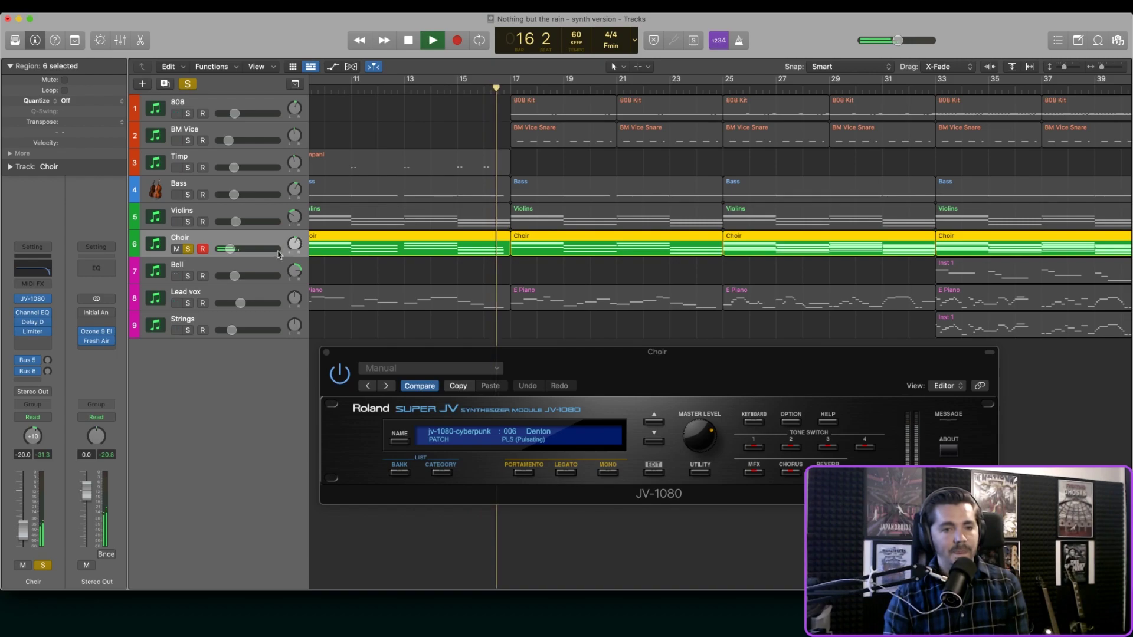
click(188, 222)
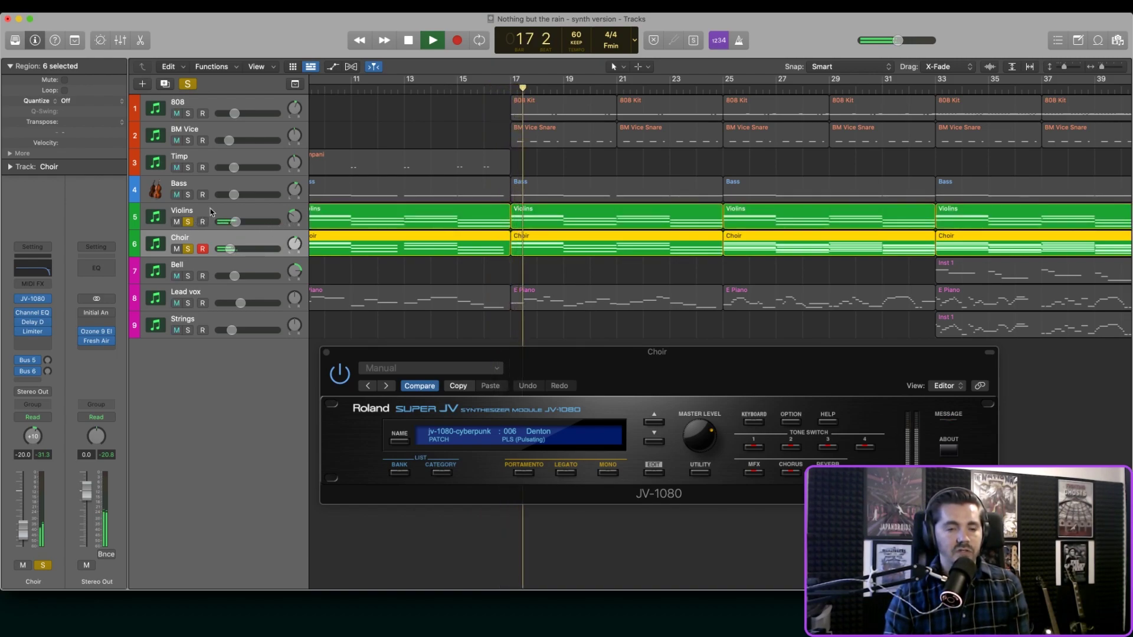
click(243, 213)
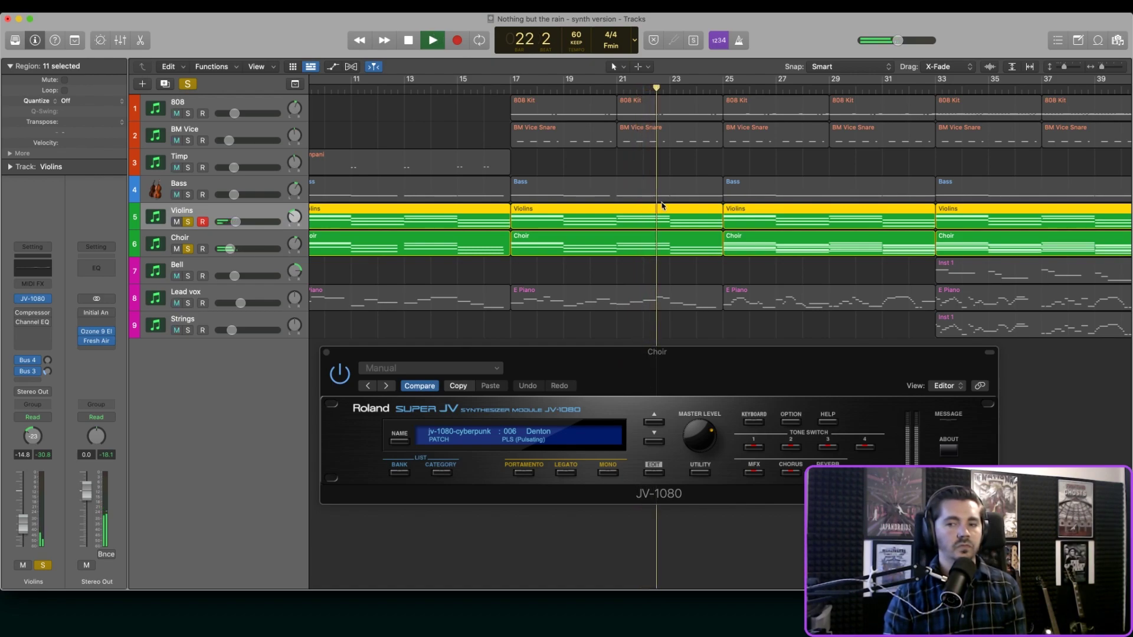
Step: Replay from just before bar 17 with the 808, BM Vice, Timp and Bass added to the solo, and stop
scroll(662, 206, left, 3)
scroll(663, 205, right, 2)
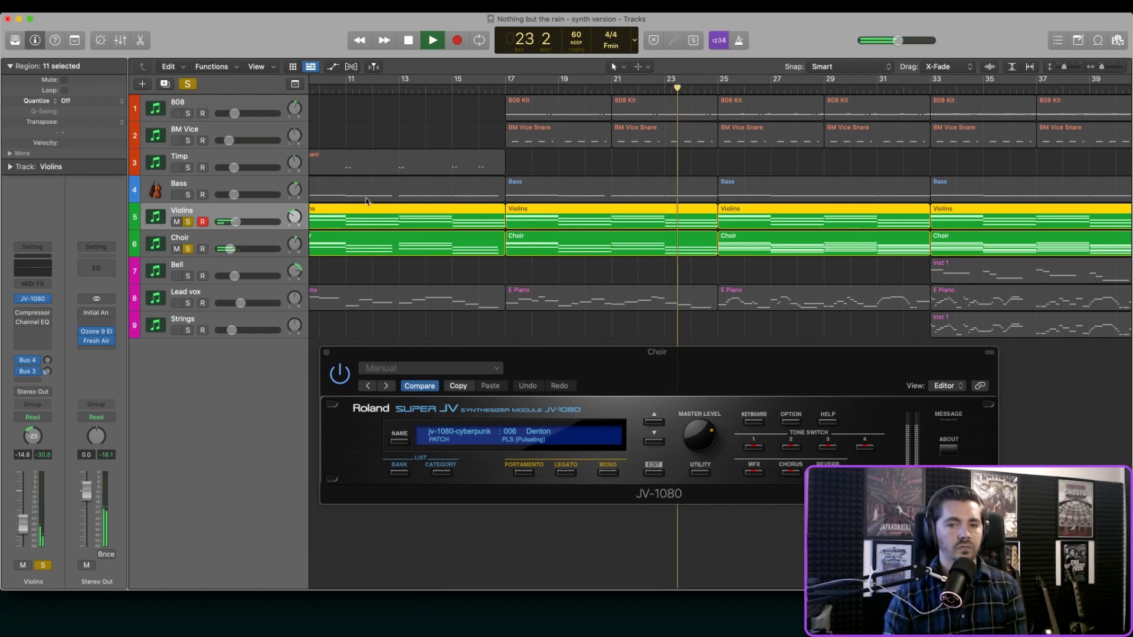
click(495, 86)
click(187, 113)
click(187, 141)
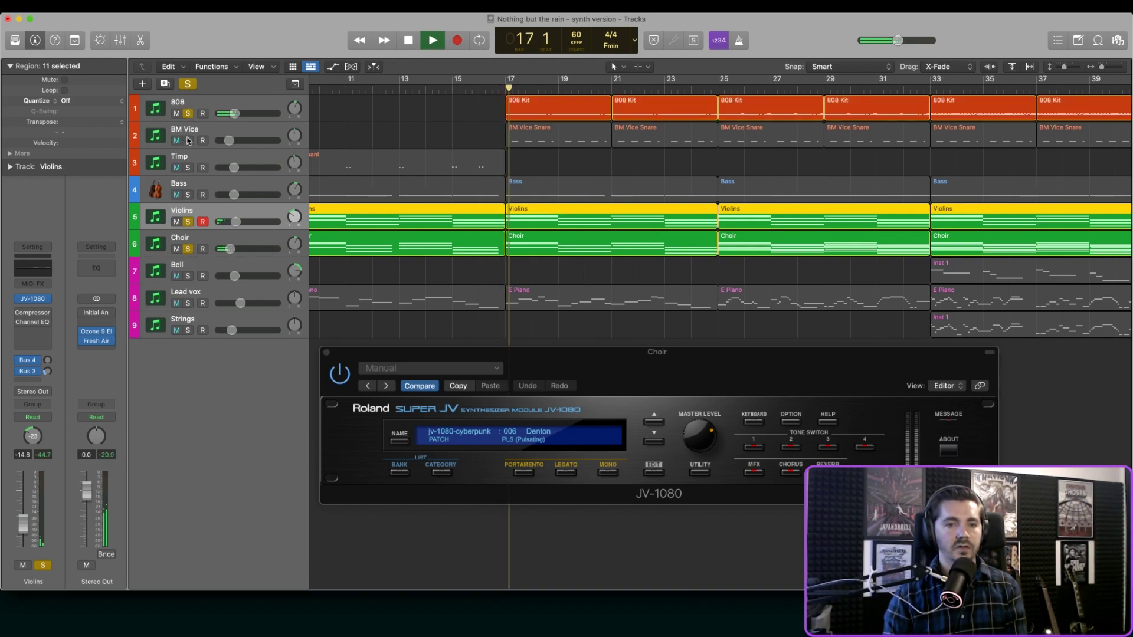
click(188, 167)
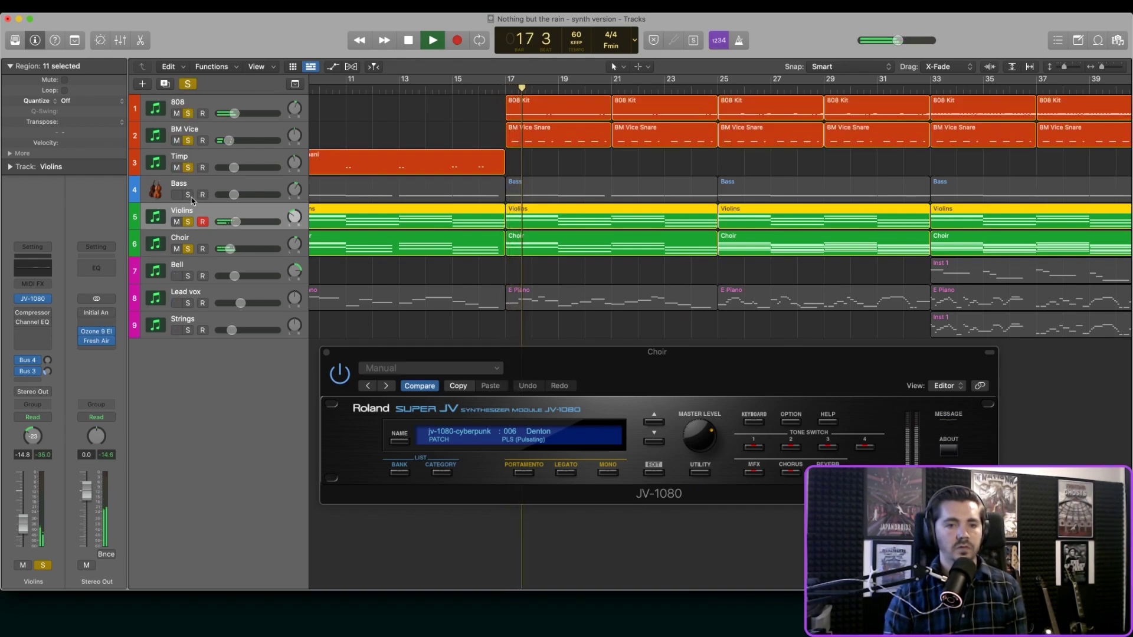
click(188, 194)
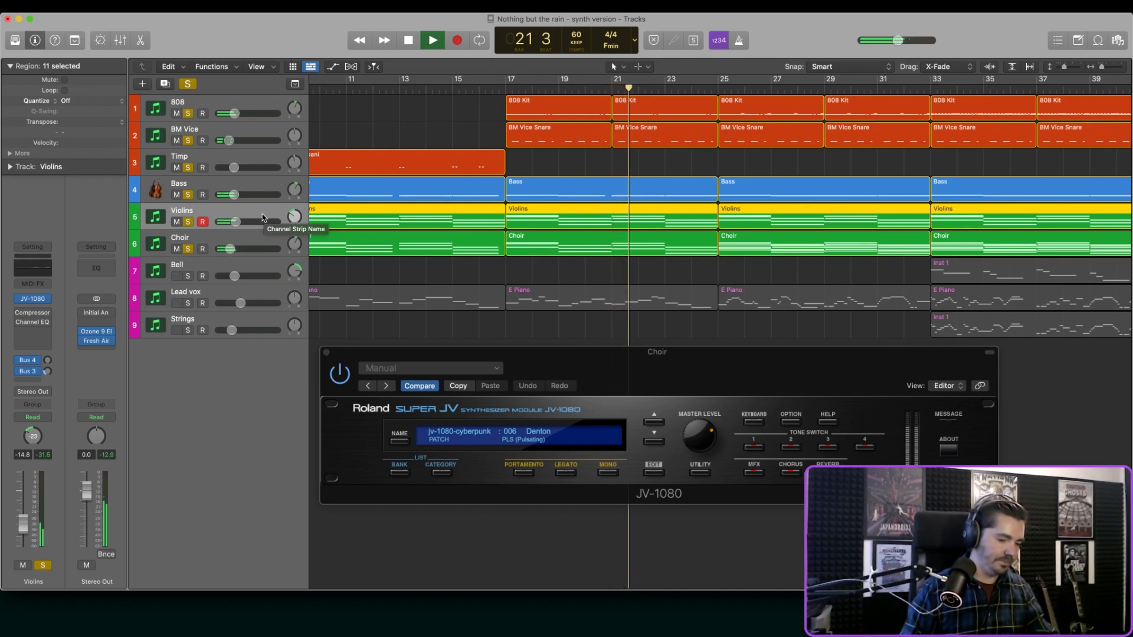
key(space)
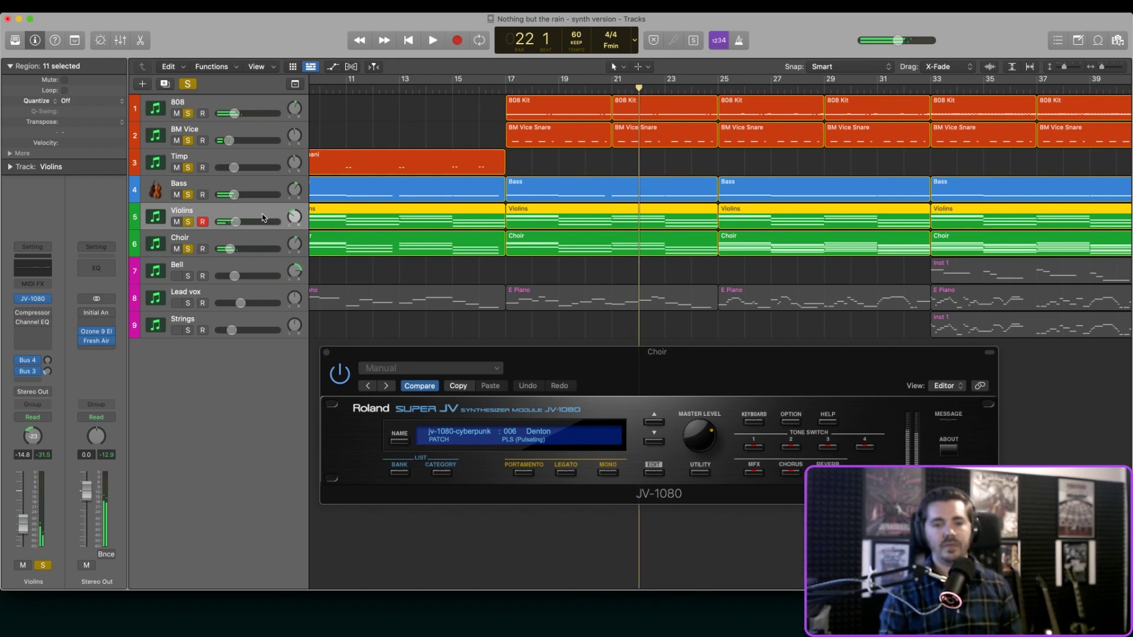
Step: Clear the solo from all soloed tracks at once
scroll(350, 230, left, 10)
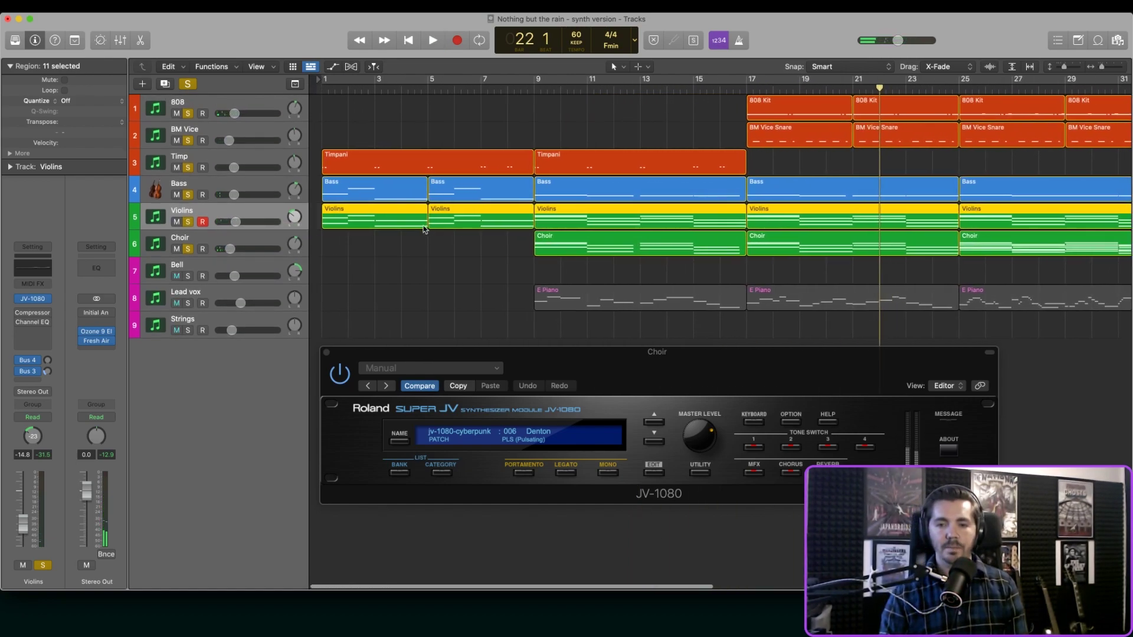
scroll(423, 226, right, 5)
scroll(417, 230, left, 4)
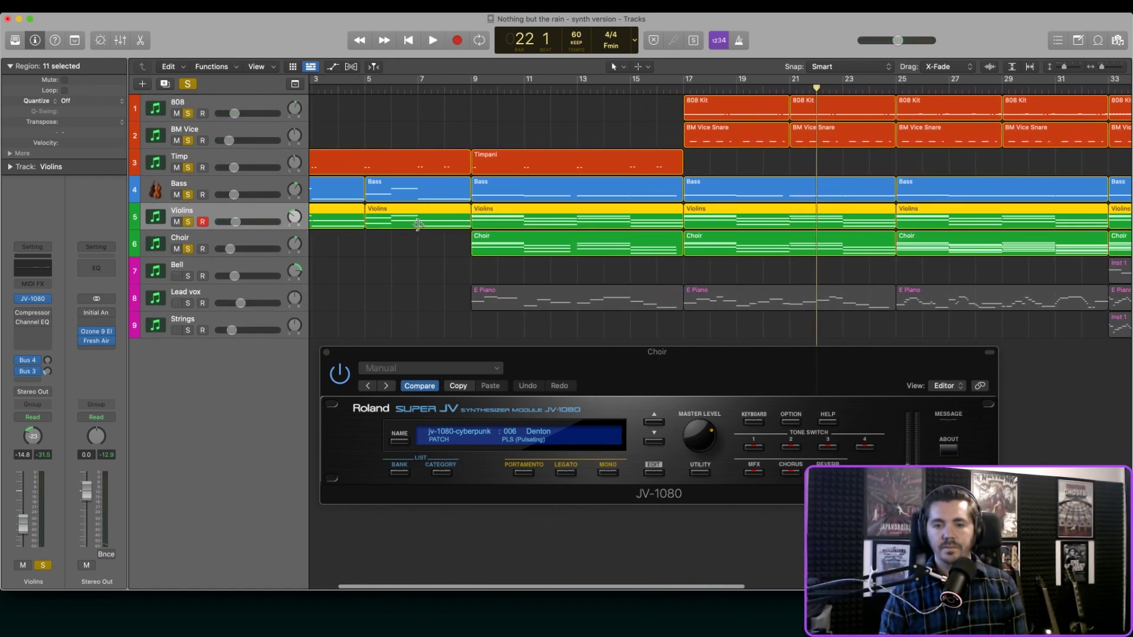
scroll(417, 231, right, 6)
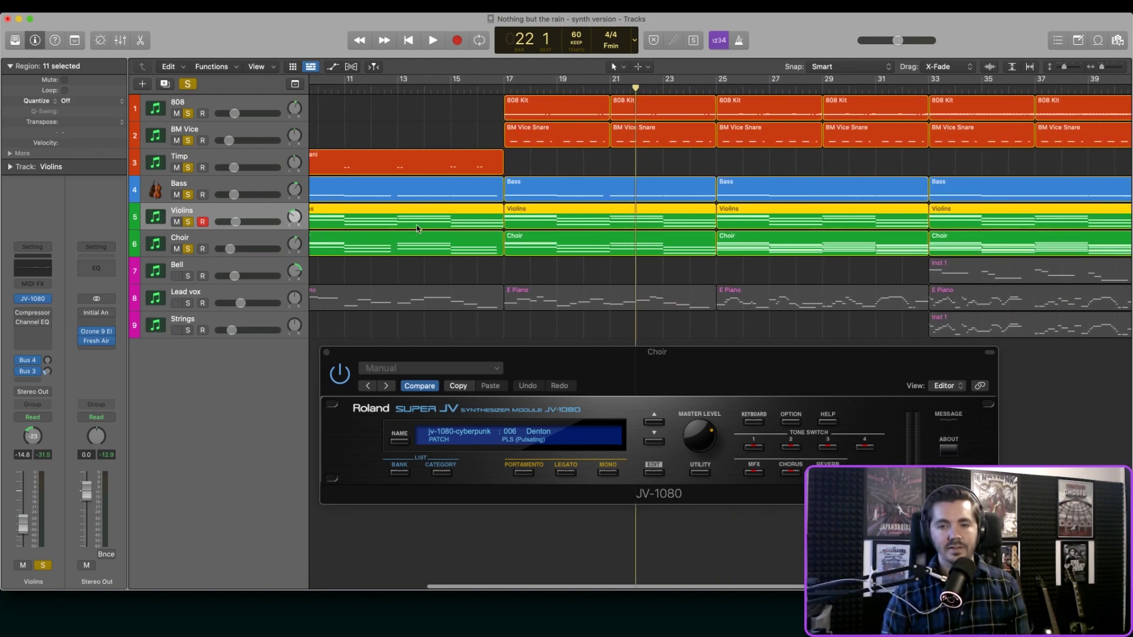
scroll(417, 230, left, 1)
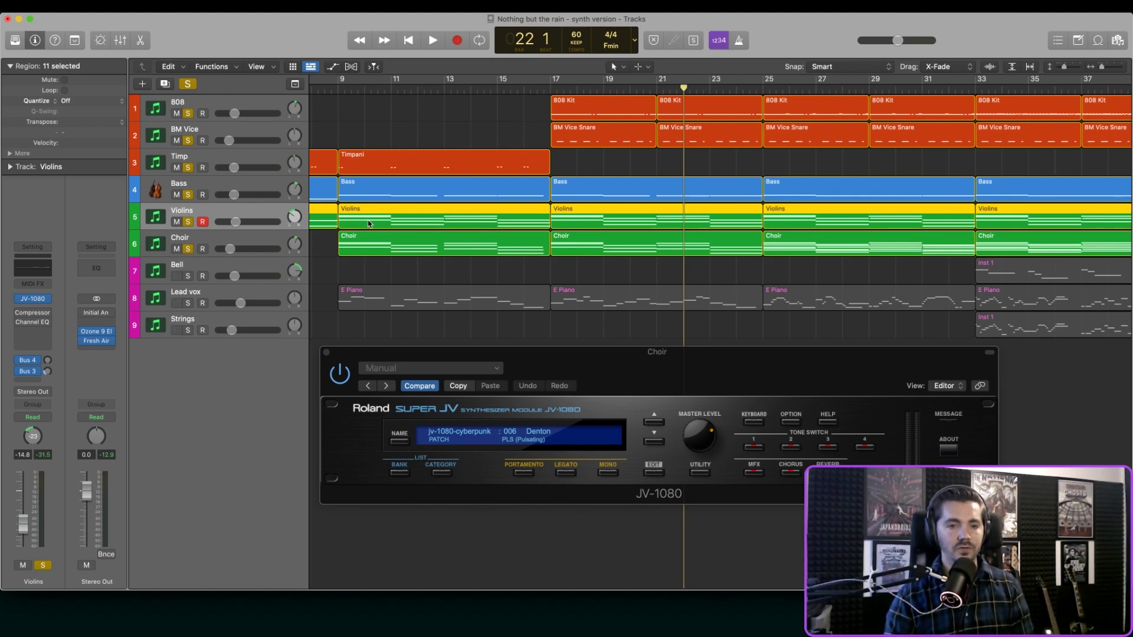
click(186, 85)
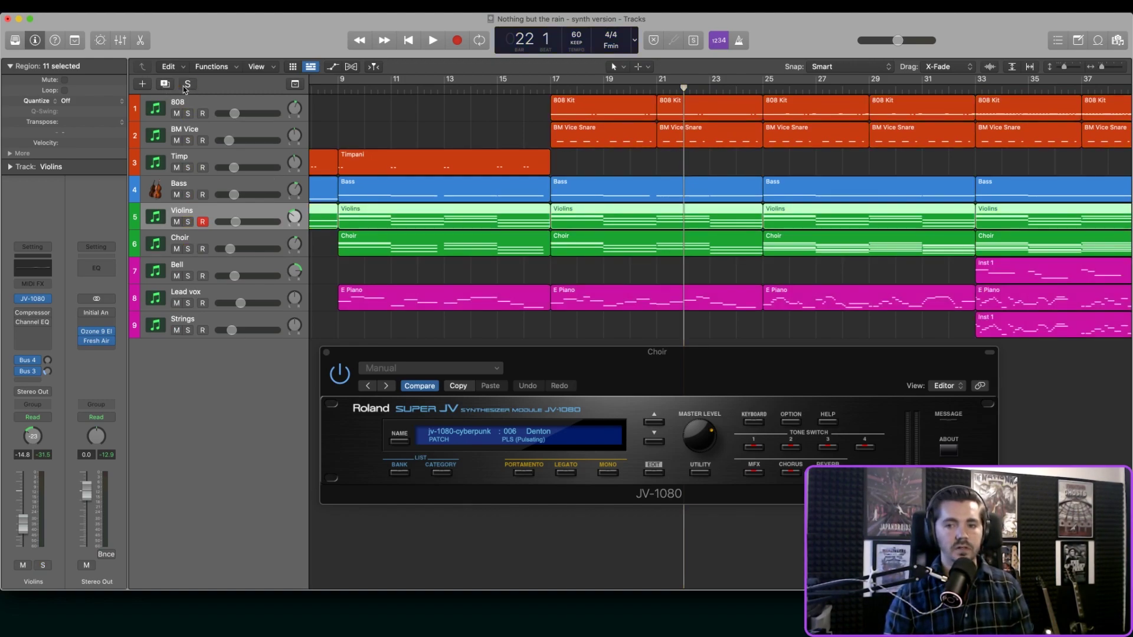
Step: Close the Choir's JV-1080 window and set the playhead just before bar 9
scroll(304, 158, right, 2)
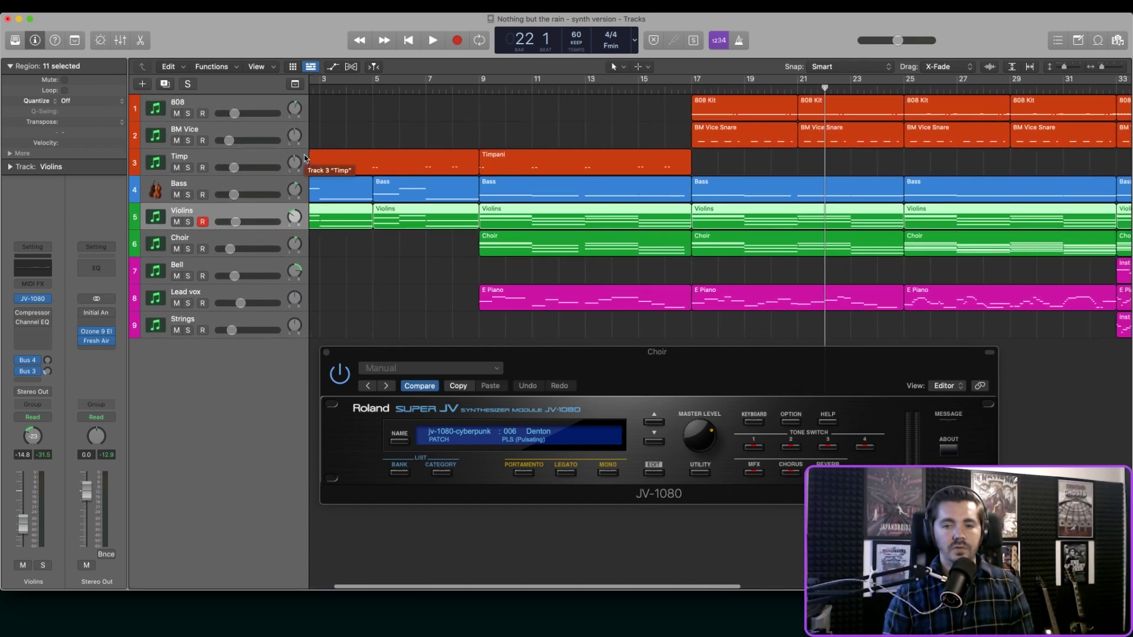
scroll(354, 189, left, 2)
scroll(413, 224, right, 5)
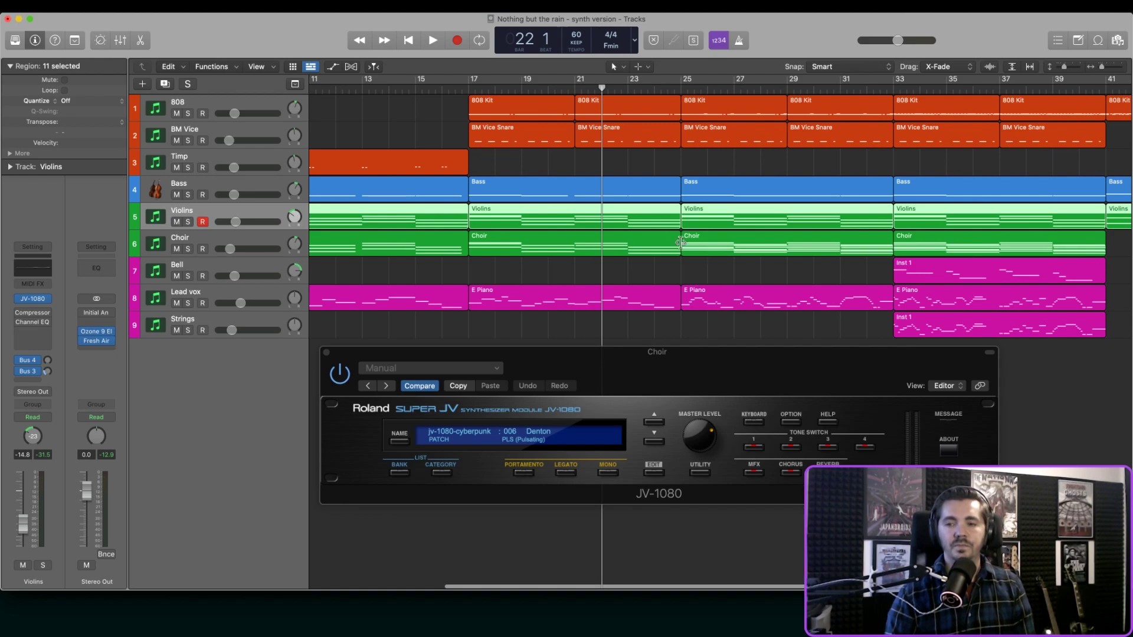
scroll(680, 242, left, 8)
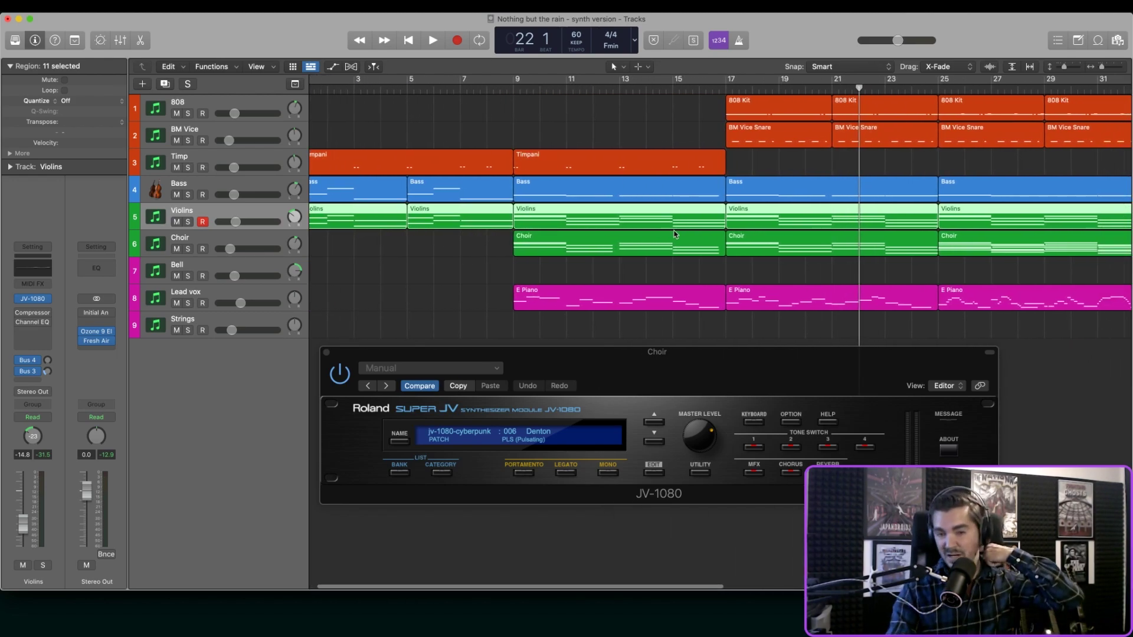
click(326, 354)
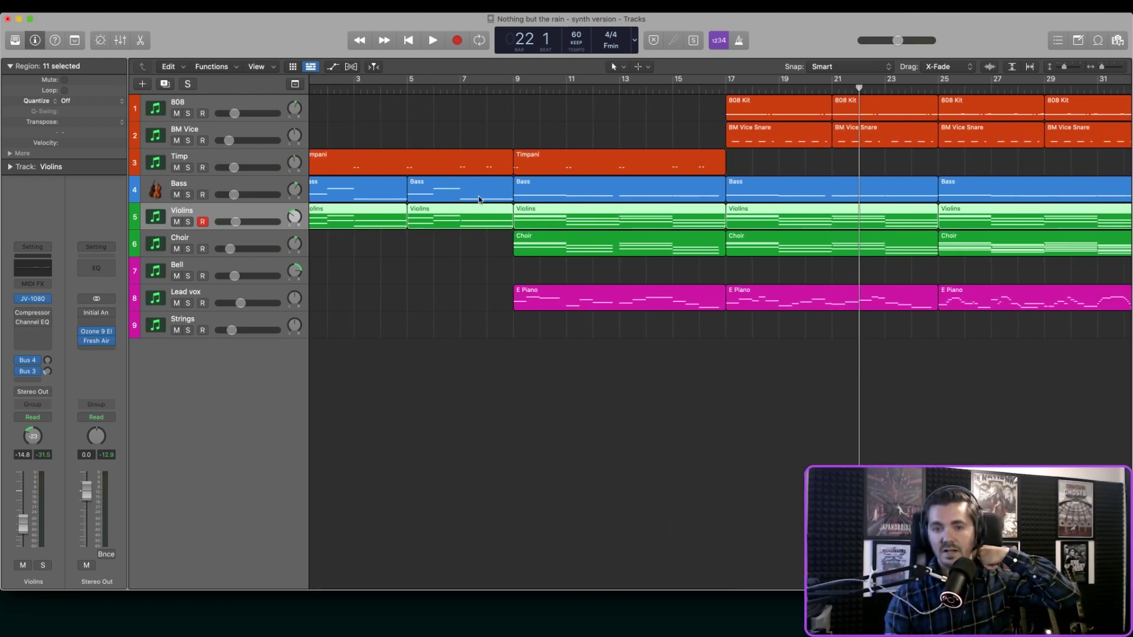
click(509, 87)
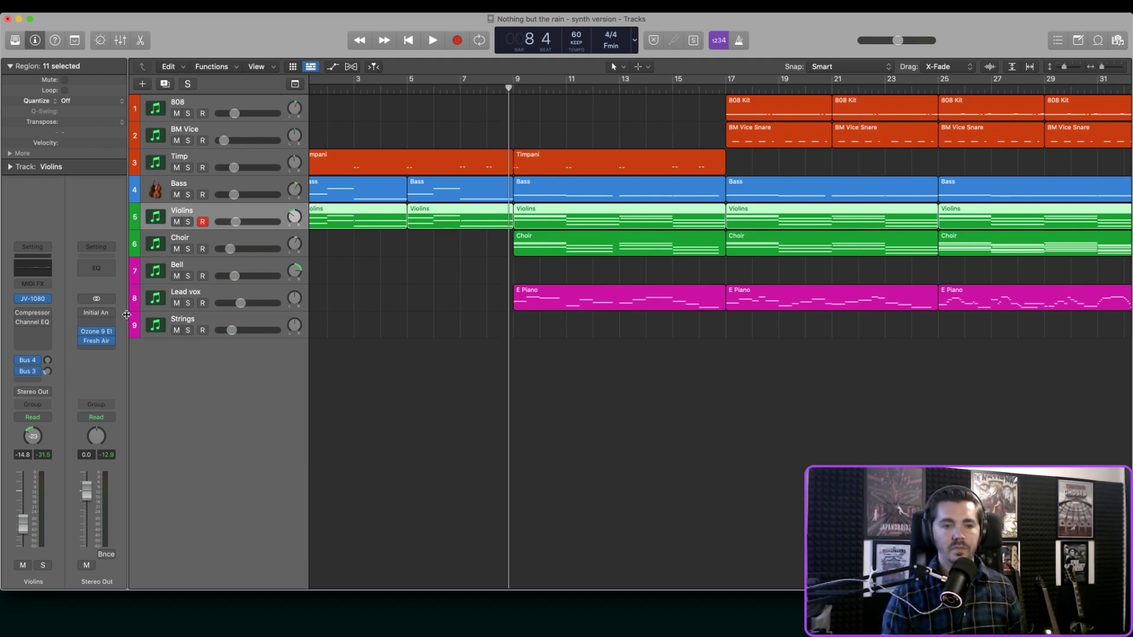
Step: Select the Lead vox track, open its JV-1080 instrument and place the window below the tracks' regions
click(210, 297)
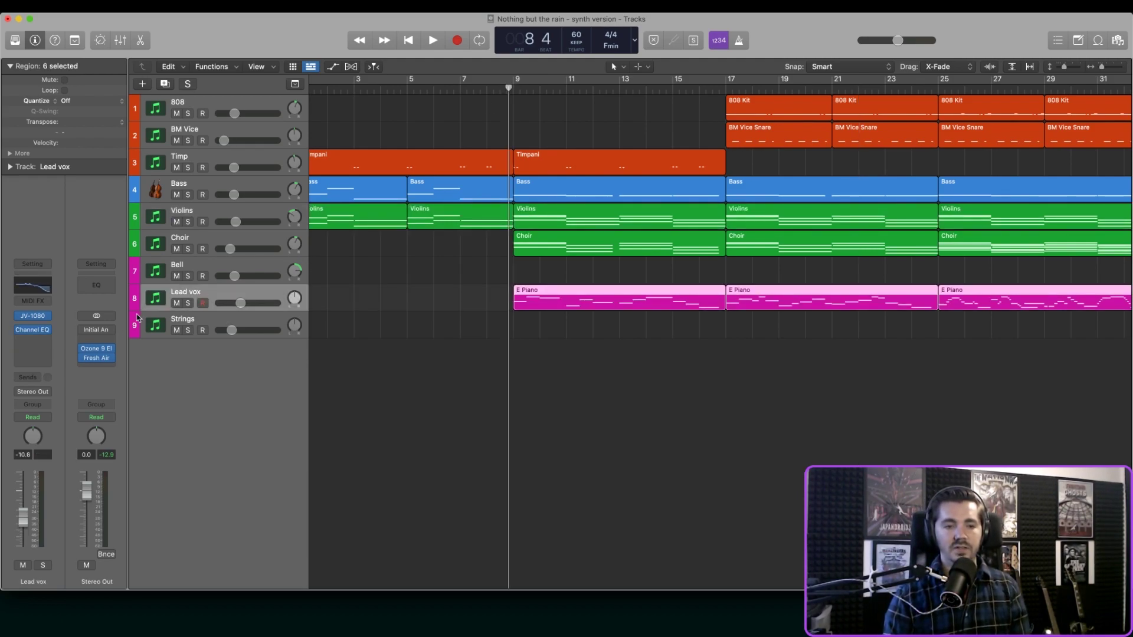
click(32, 317)
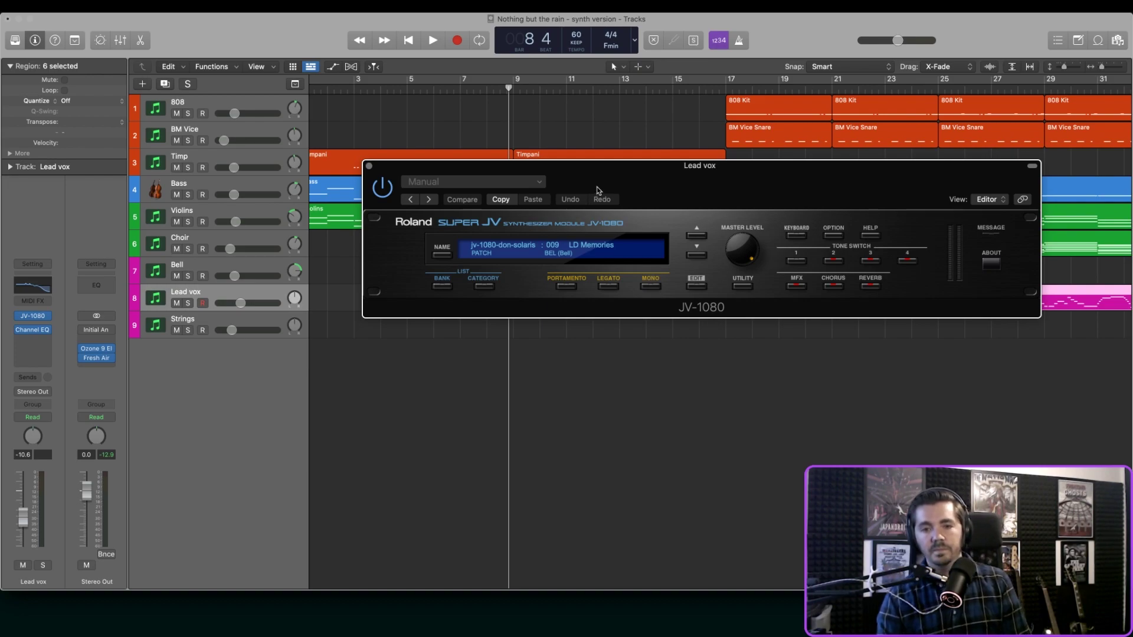
drag(600, 183, 544, 378)
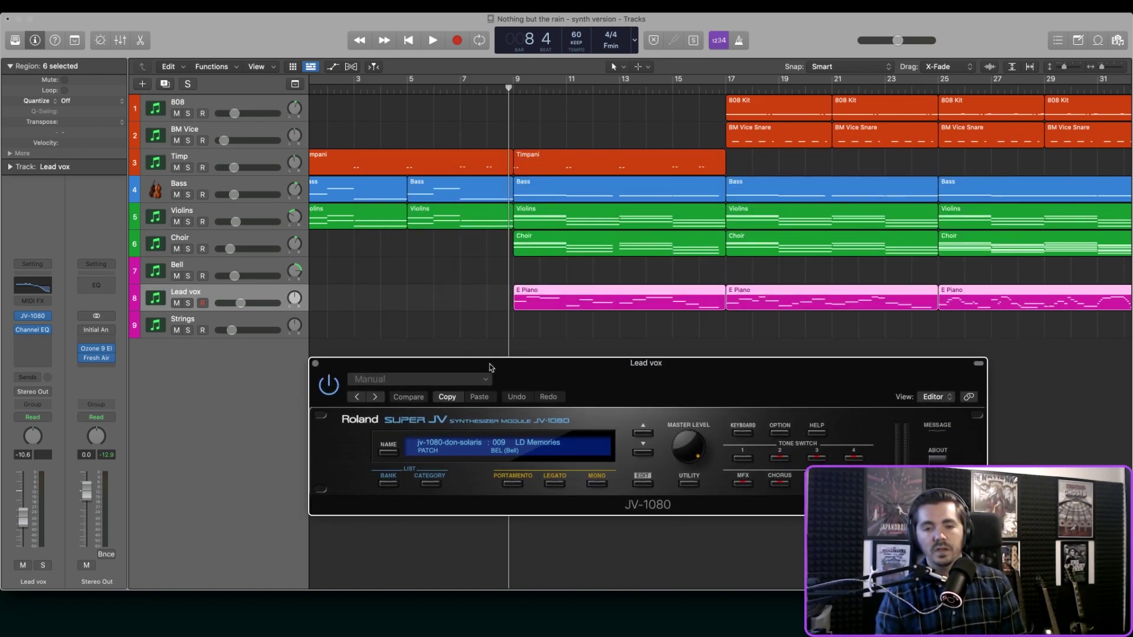
Step: Solo Lead vox and play from just before bar 9, add the Choir and Violins to the solo for comparison, and unsolo both again
click(188, 303)
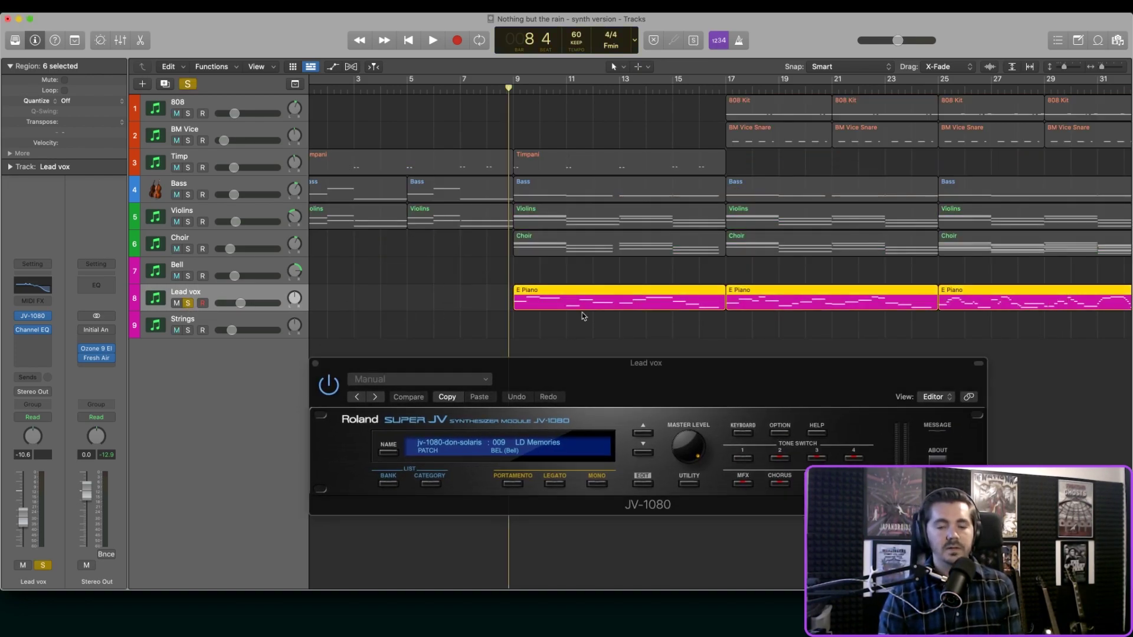
key(space)
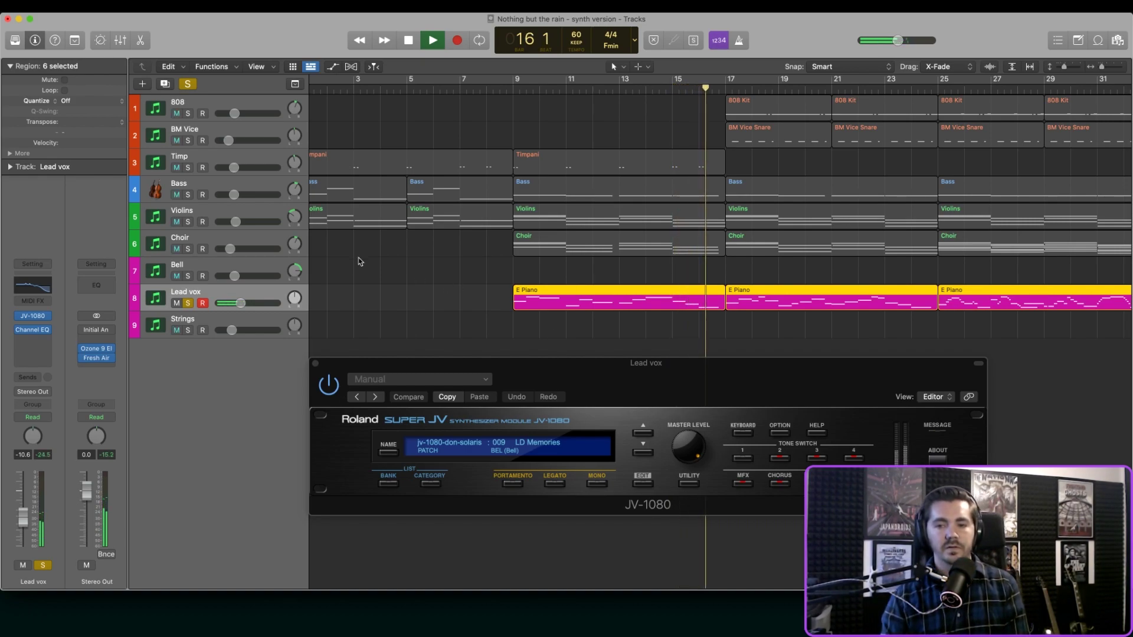
click(193, 250)
click(188, 222)
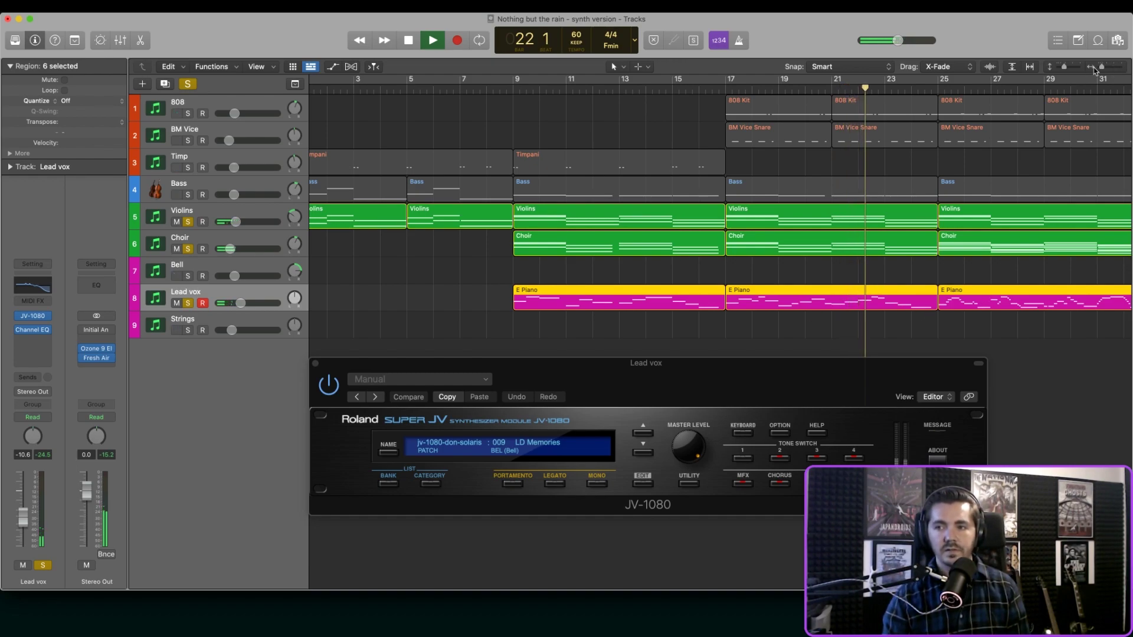
click(187, 249)
click(188, 221)
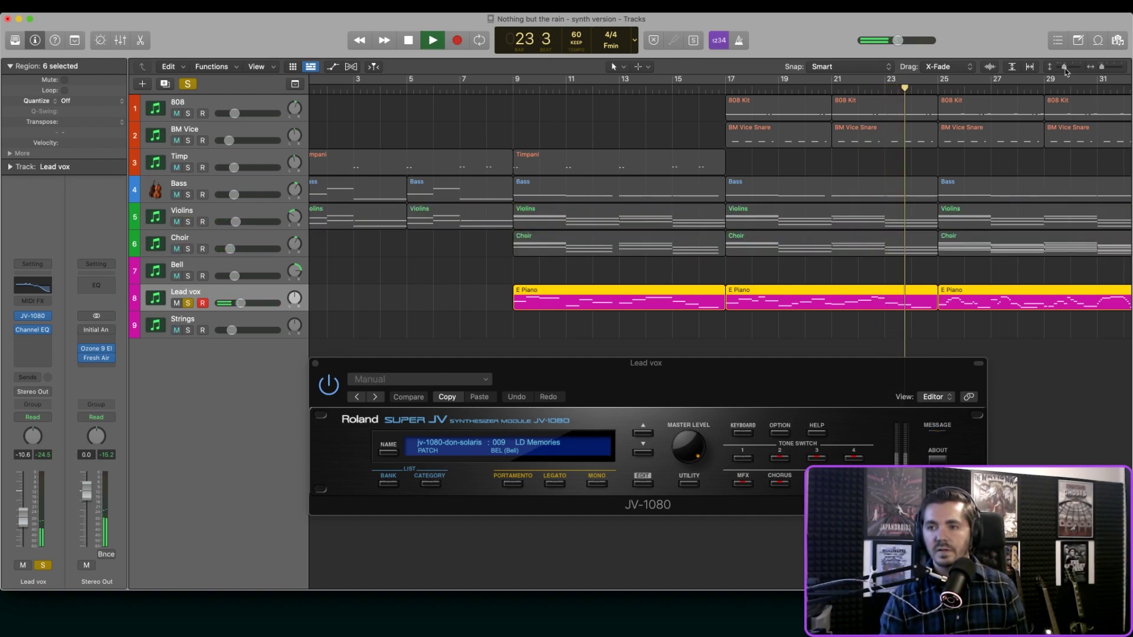
Step: Increase the height of the track rows and close the Lead vox instrument window to follow its regions during playback
drag(1066, 68, 1068, 69)
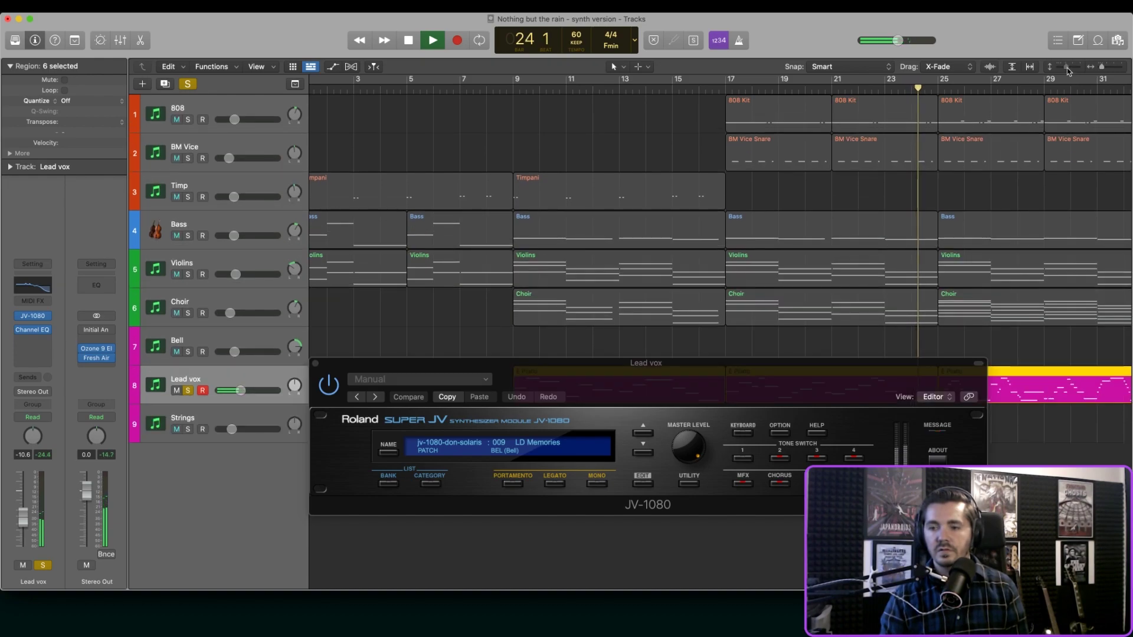
scroll(1090, 243, down, 1)
click(316, 363)
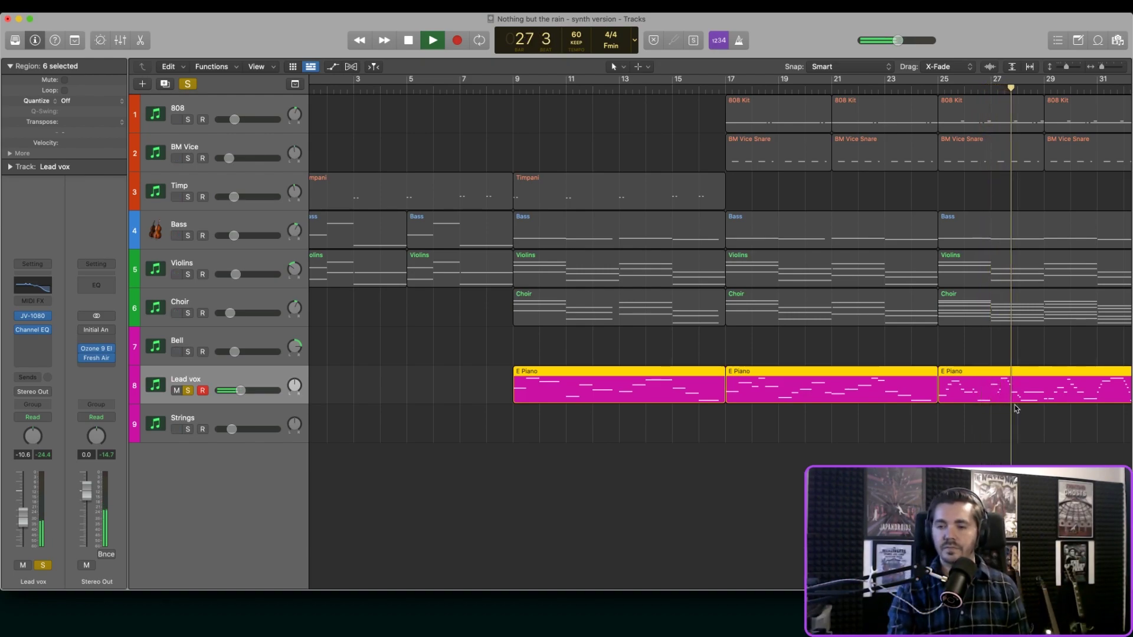
scroll(1015, 410, right, 3)
scroll(1015, 410, right, 10)
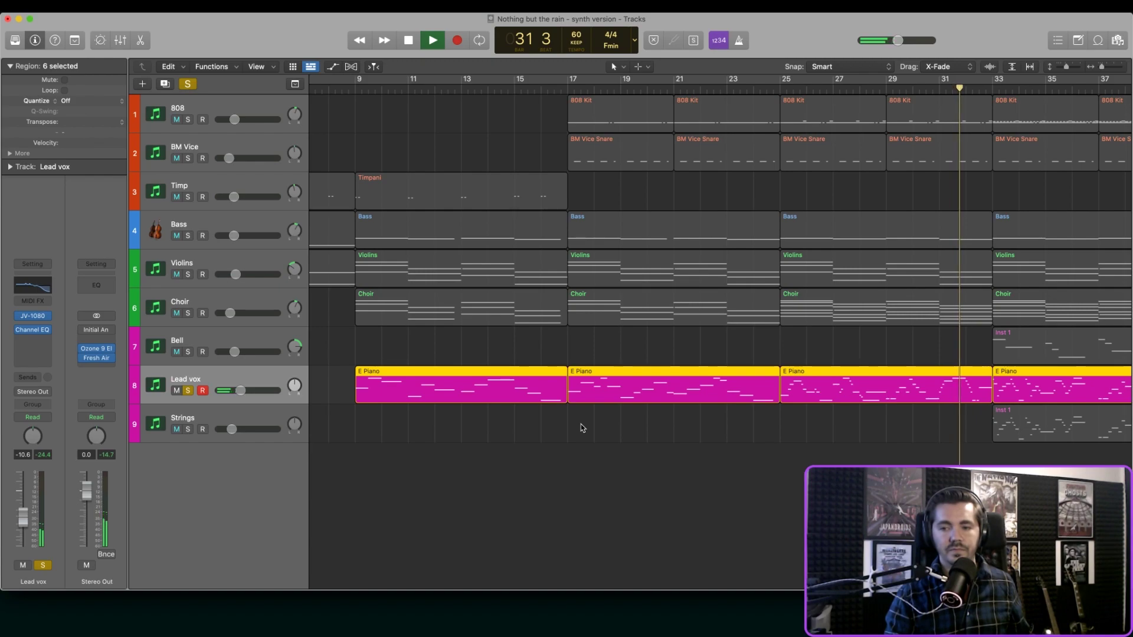
Step: Stop playback just before bar 33 and switch the transport display from beats to Time
scroll(582, 428, right, 5)
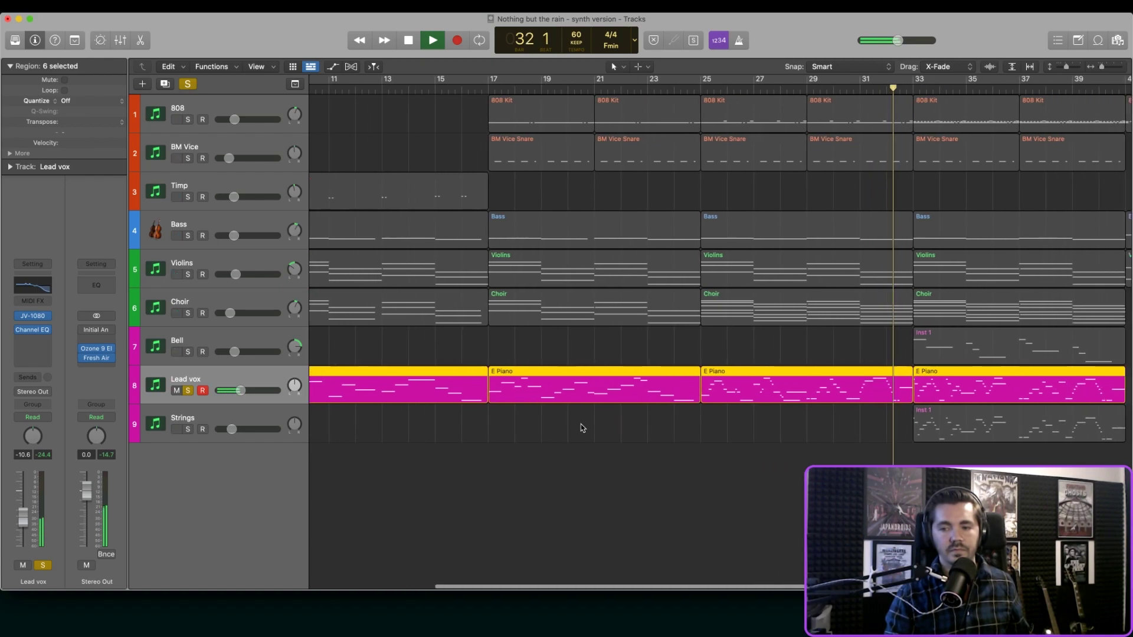
scroll(582, 428, right, 3)
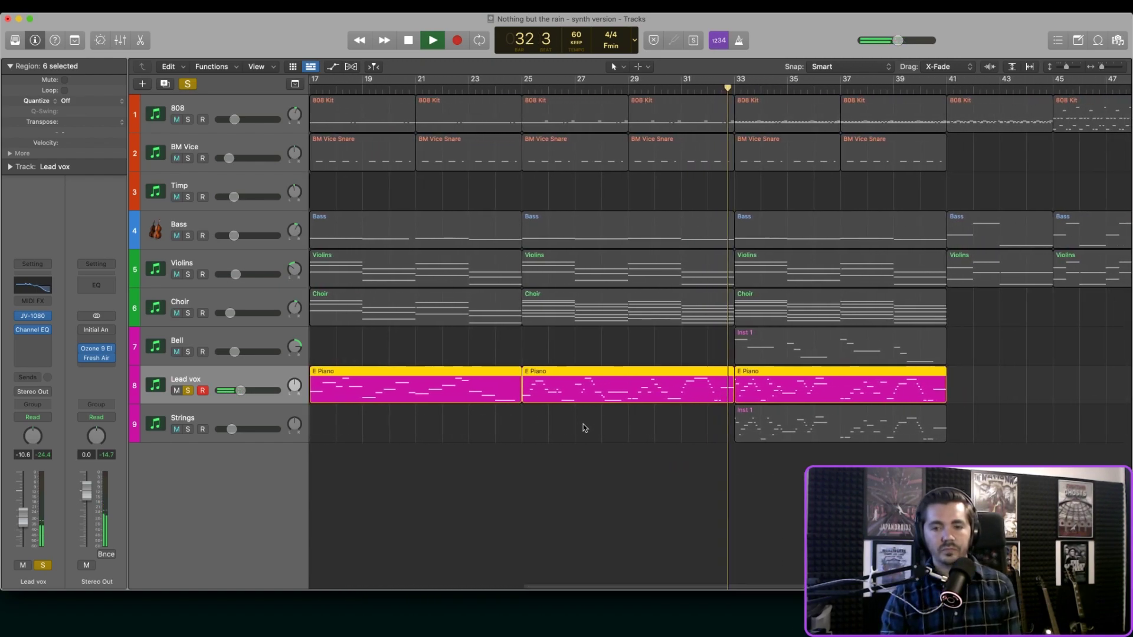
key(space)
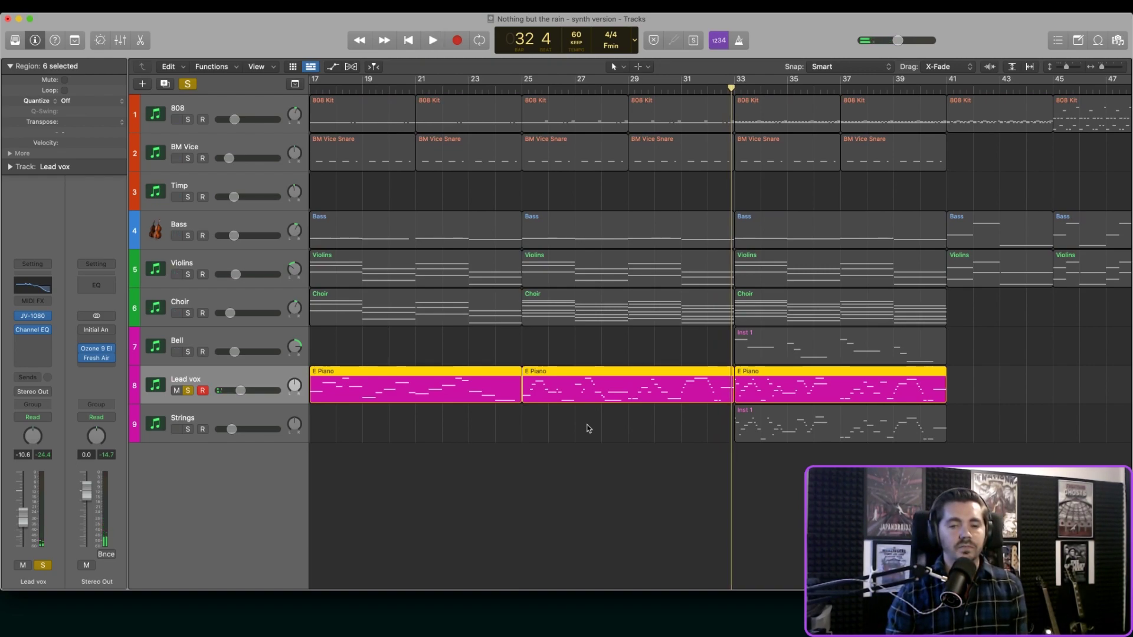
click(635, 38)
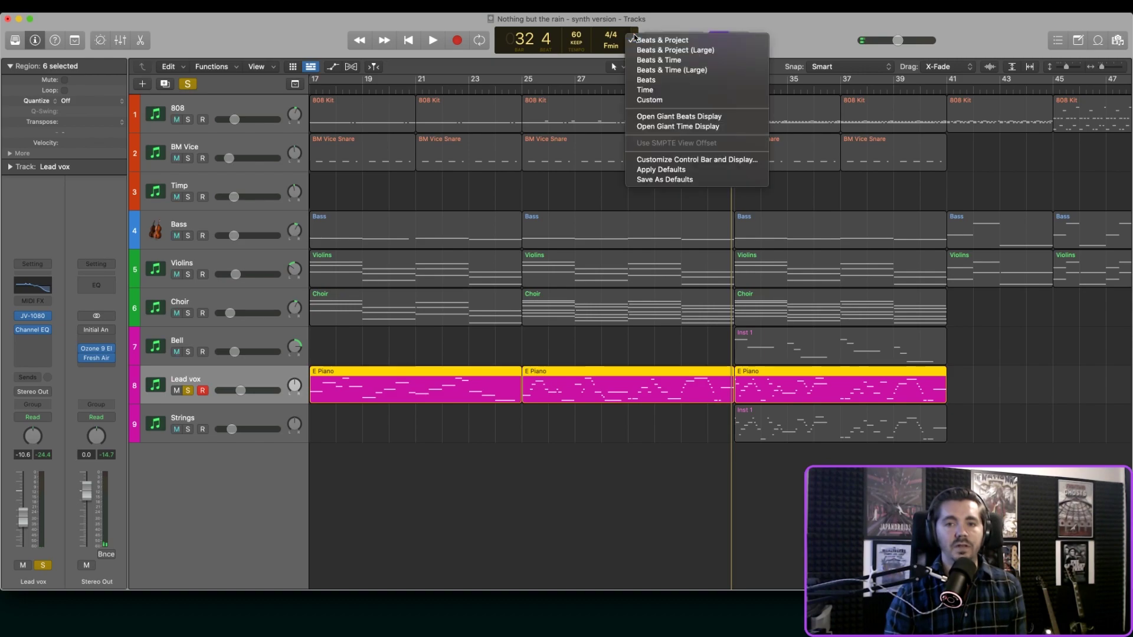
click(681, 90)
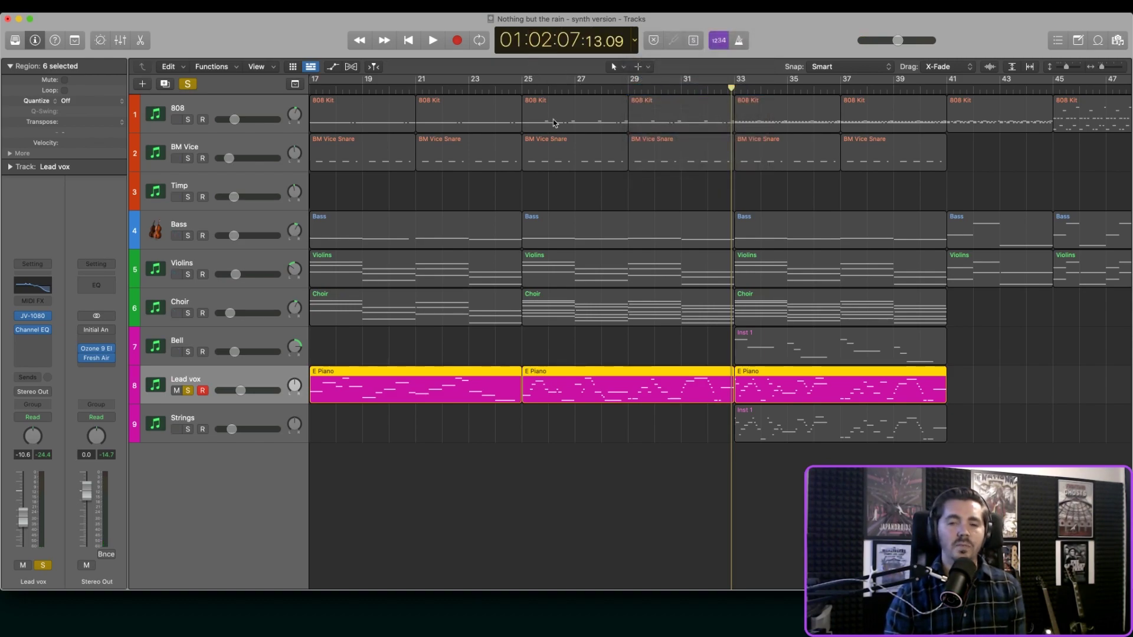
Step: Select the Strings track, solo it together with Lead vox and open its JV-1080 instrument
scroll(561, 126, left, 5)
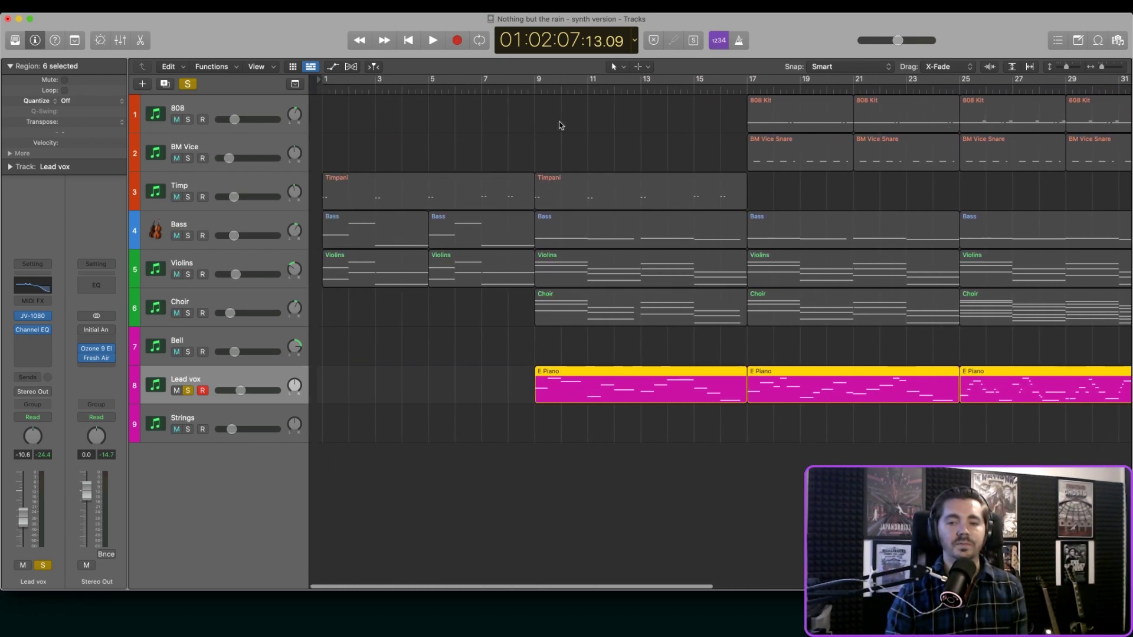
scroll(557, 125, left, 5)
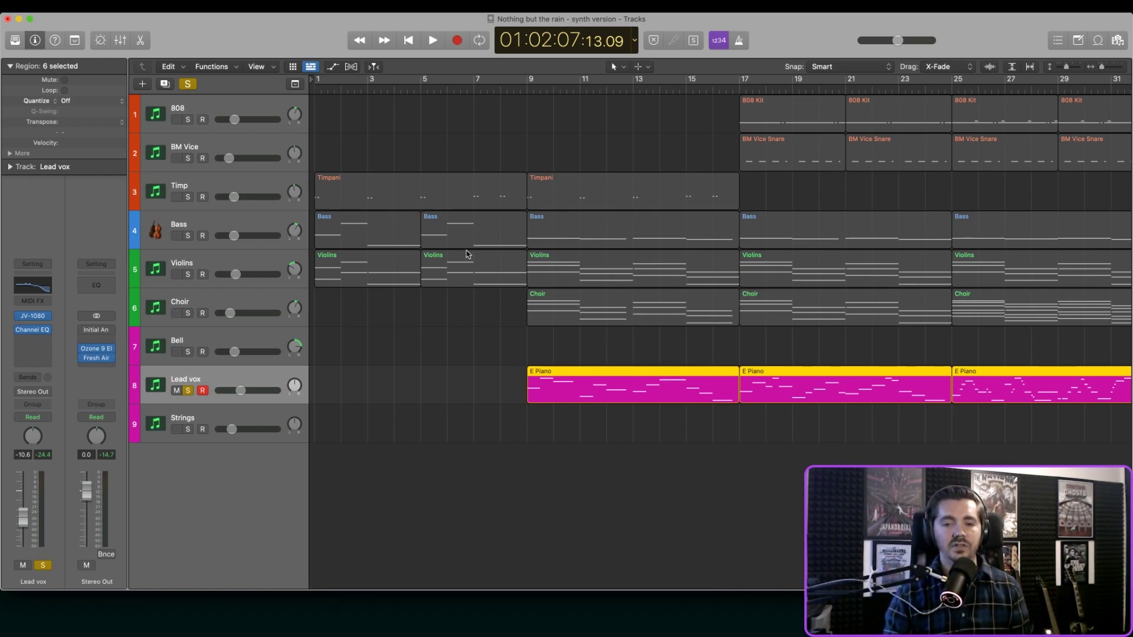
scroll(492, 265, right, 10)
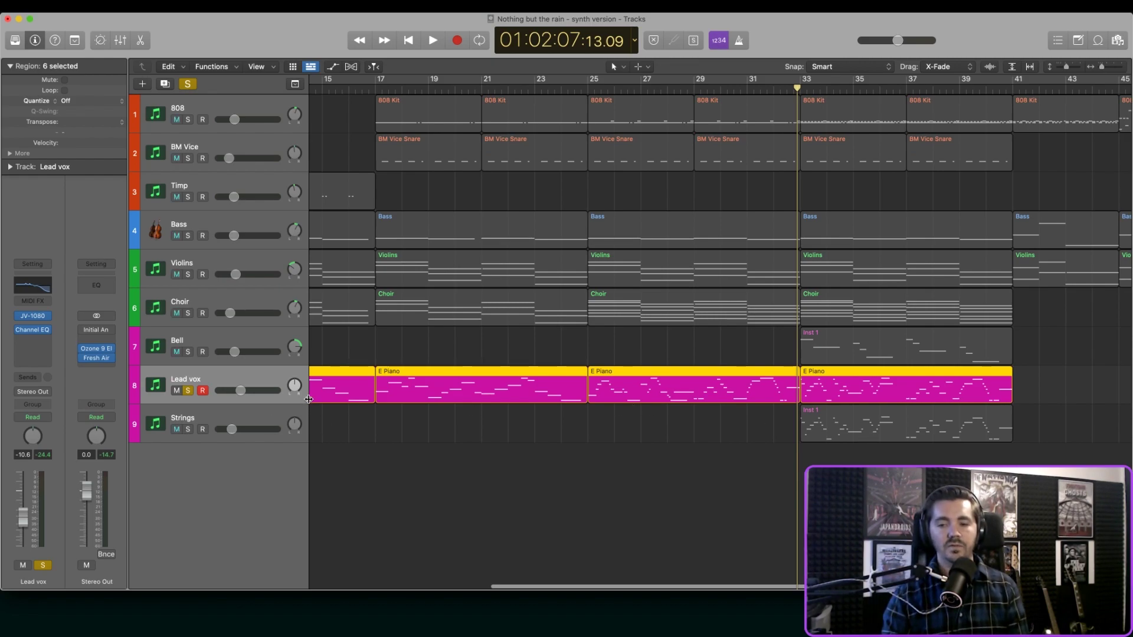
click(210, 420)
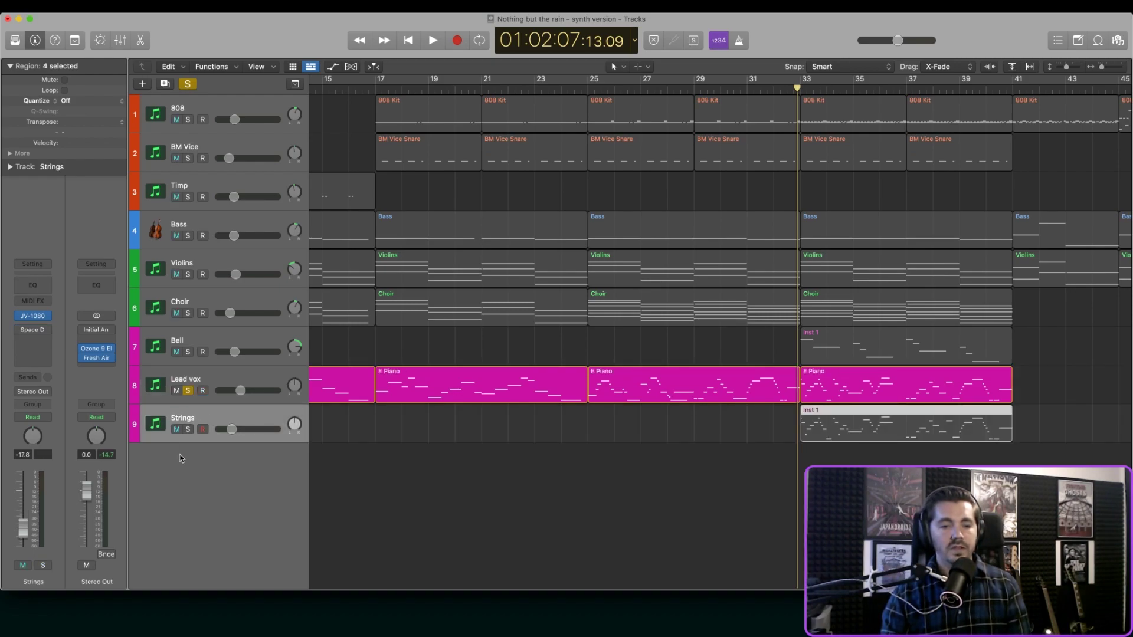
click(188, 429)
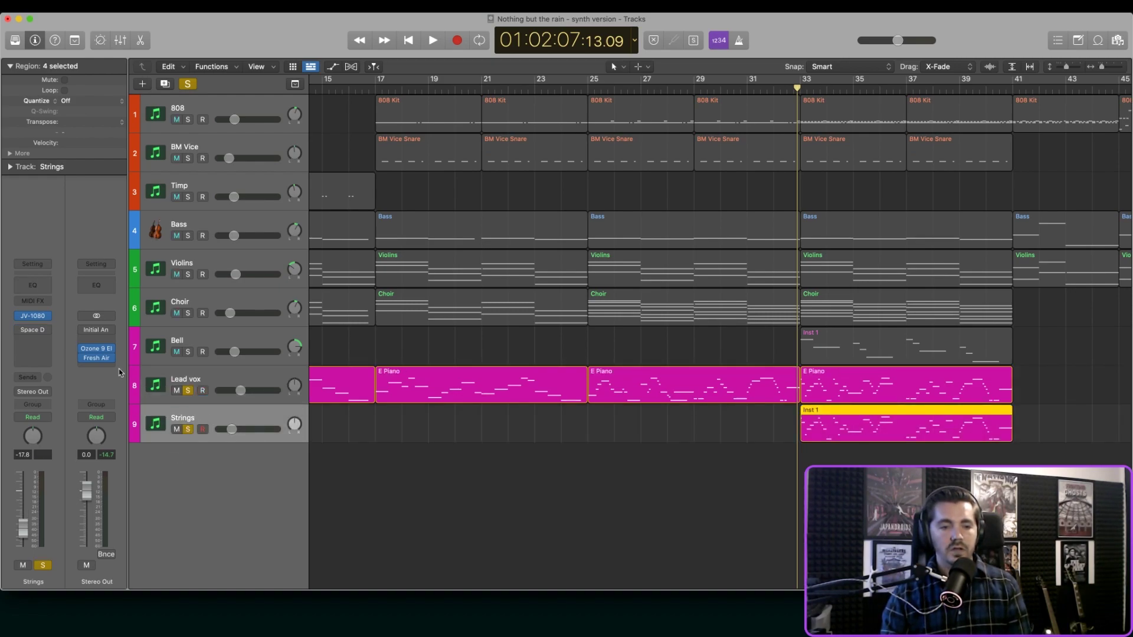
click(33, 318)
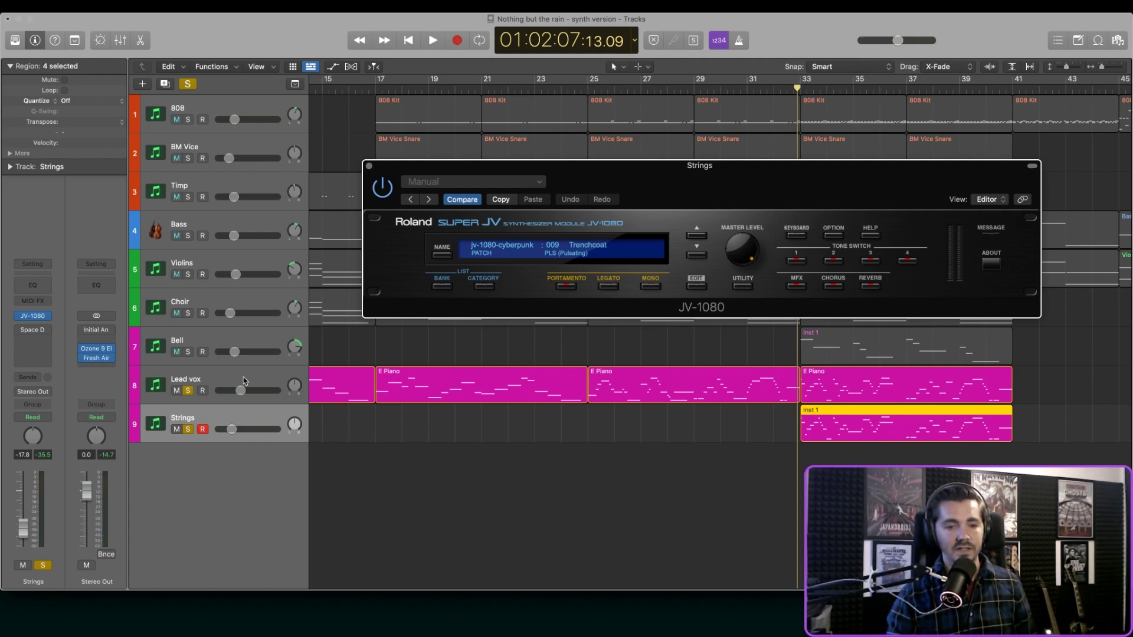
Step: Unsolo Lead vox and play the Strings part alone, restarting it from bar 33
click(203, 373)
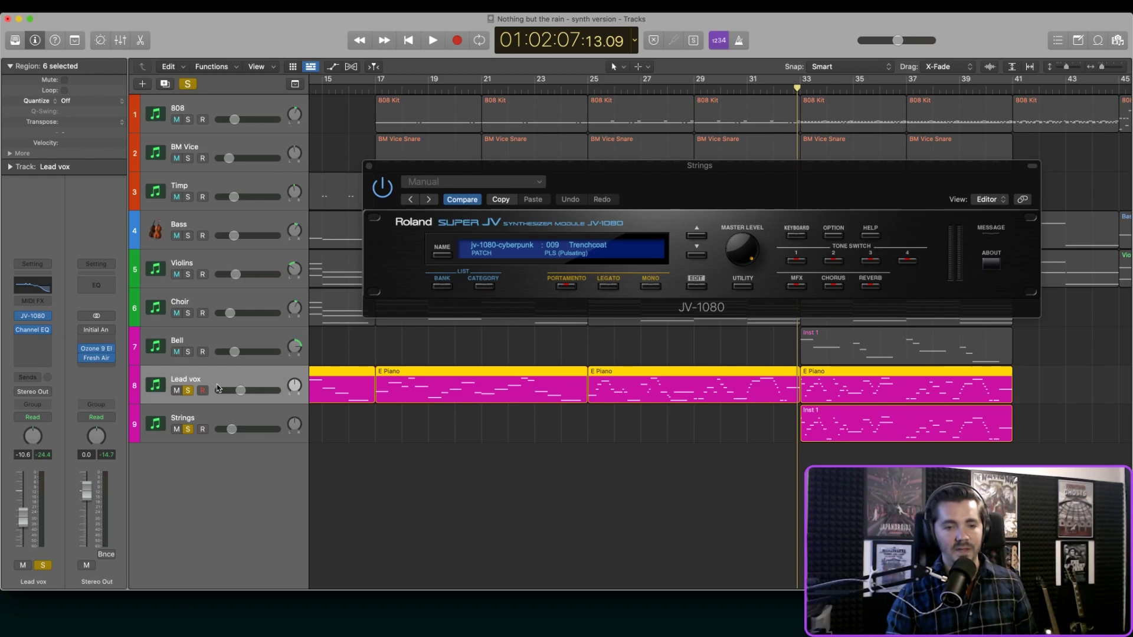
click(198, 421)
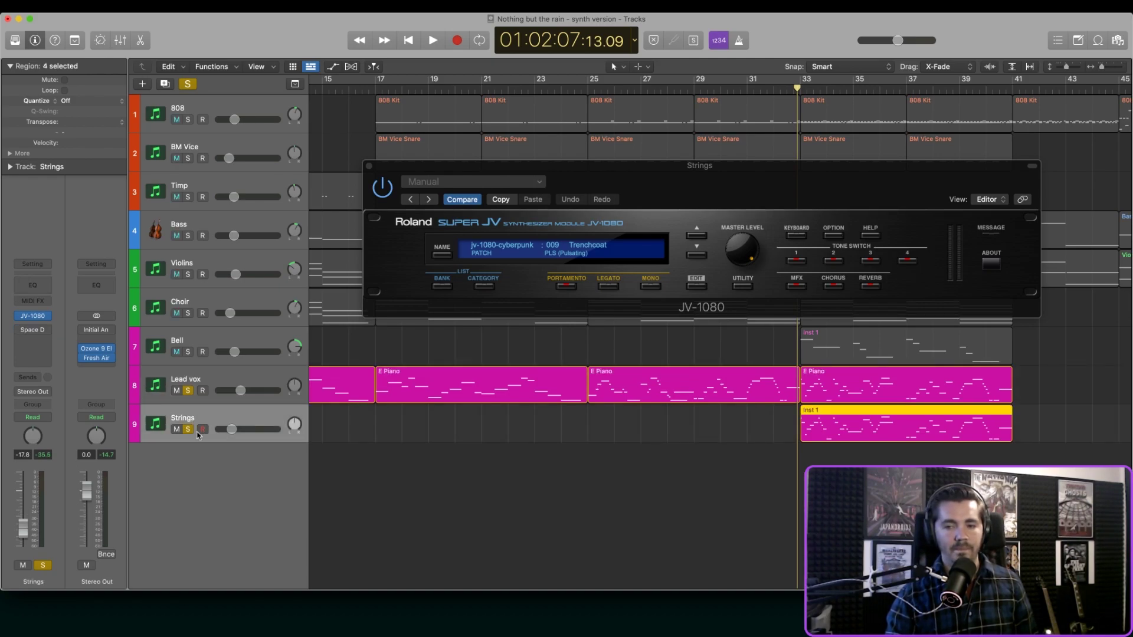
click(187, 391)
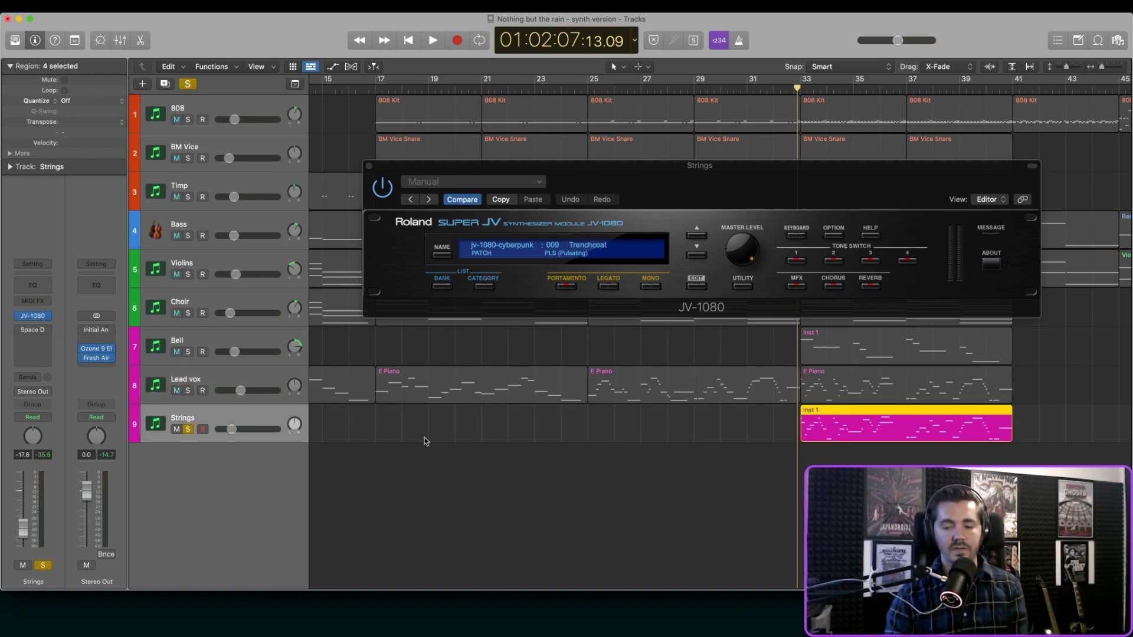
key(space)
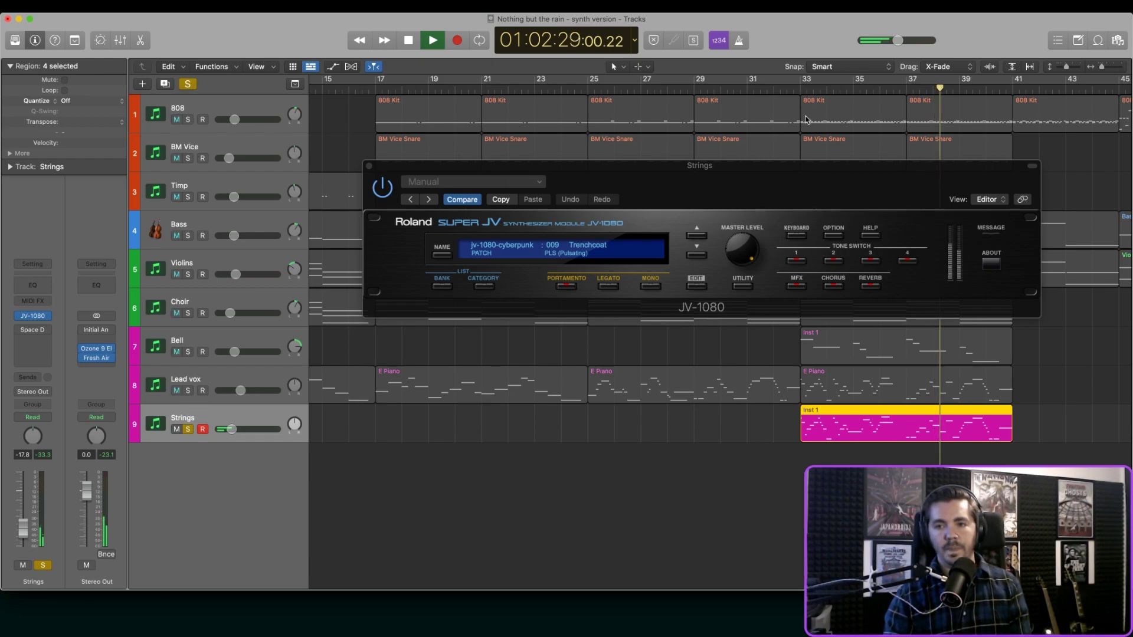
click(800, 88)
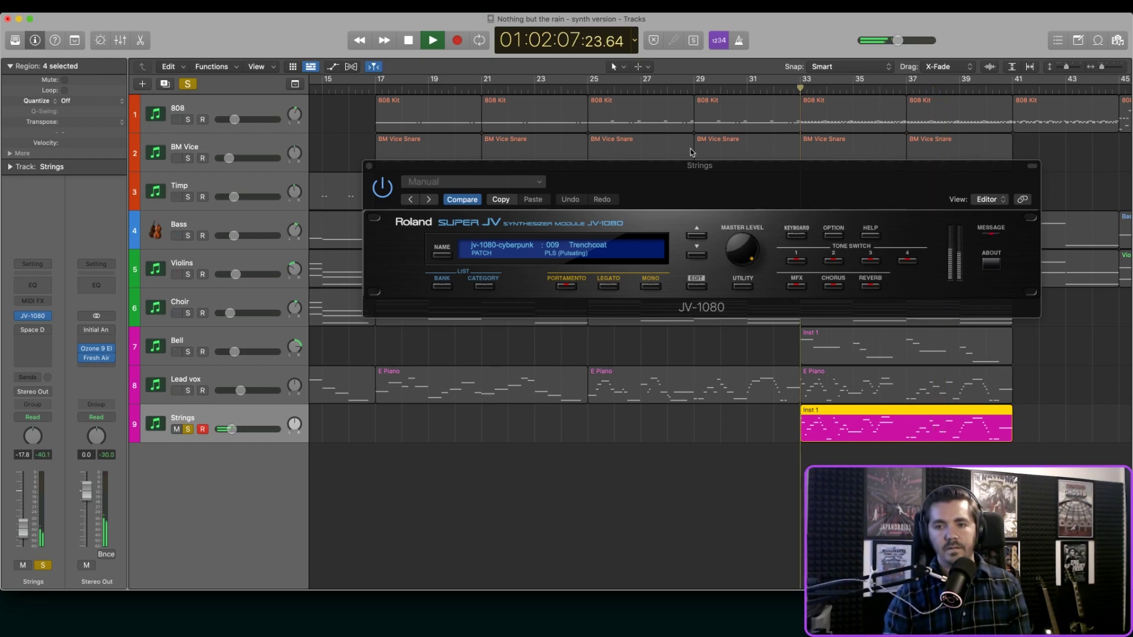
Step: Compare Lead vox and Strings during playback by alternating their solos, and stop with both soloed
click(188, 391)
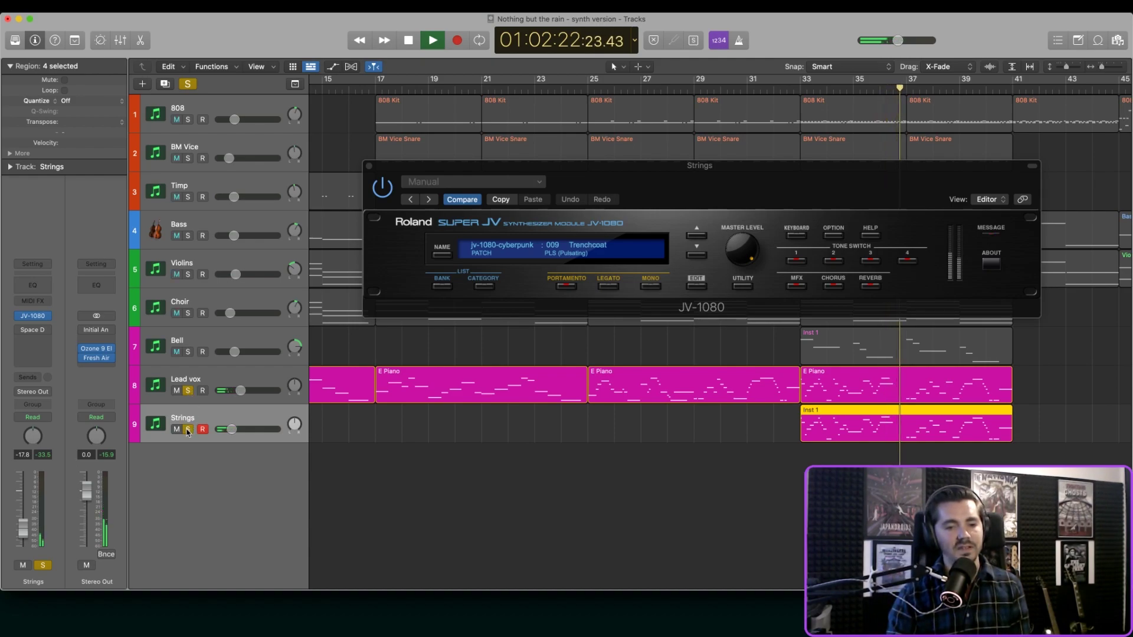
click(189, 391)
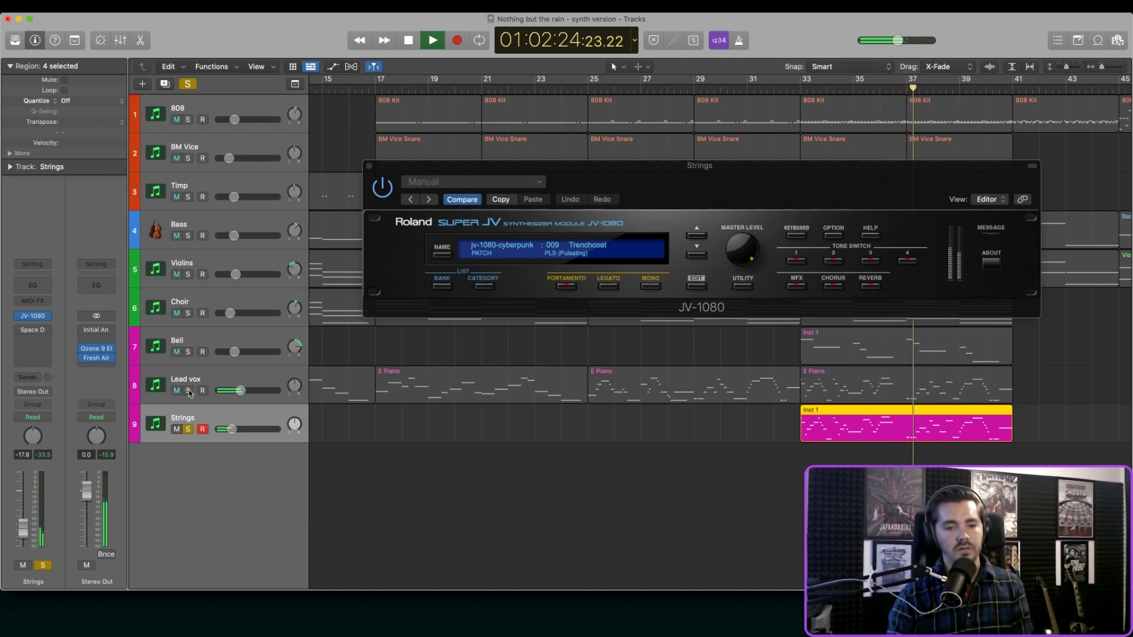
click(188, 430)
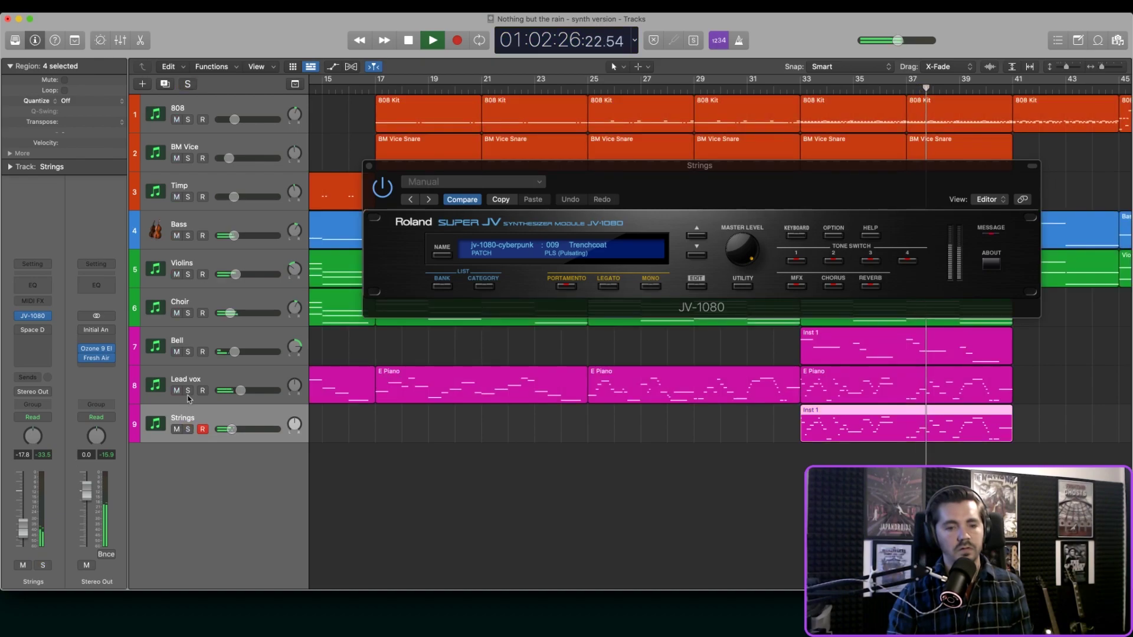
click(188, 392)
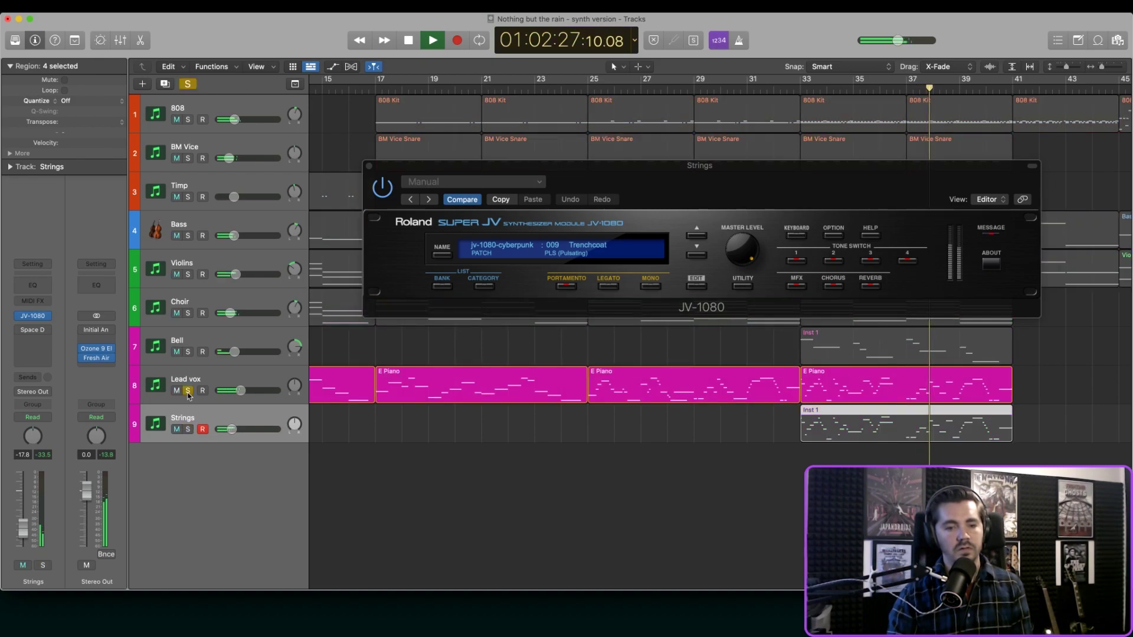
click(188, 429)
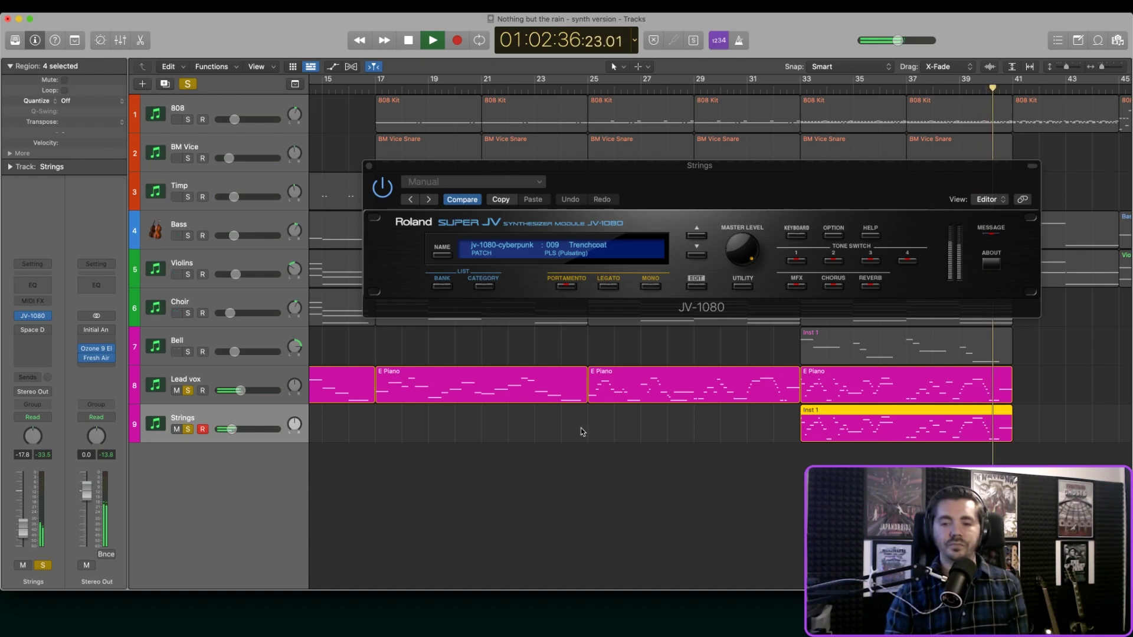
key(space)
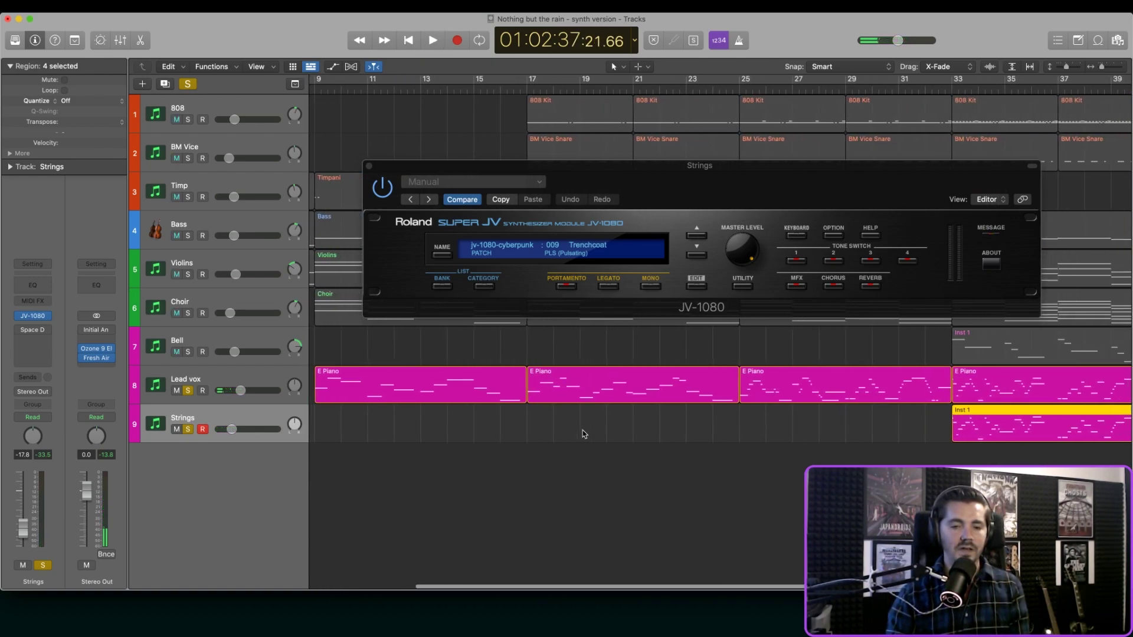
Step: Examine the Lead vox regions from bar 9 onward against the single Strings region at bars 33 to 41
scroll(566, 404, right, 10)
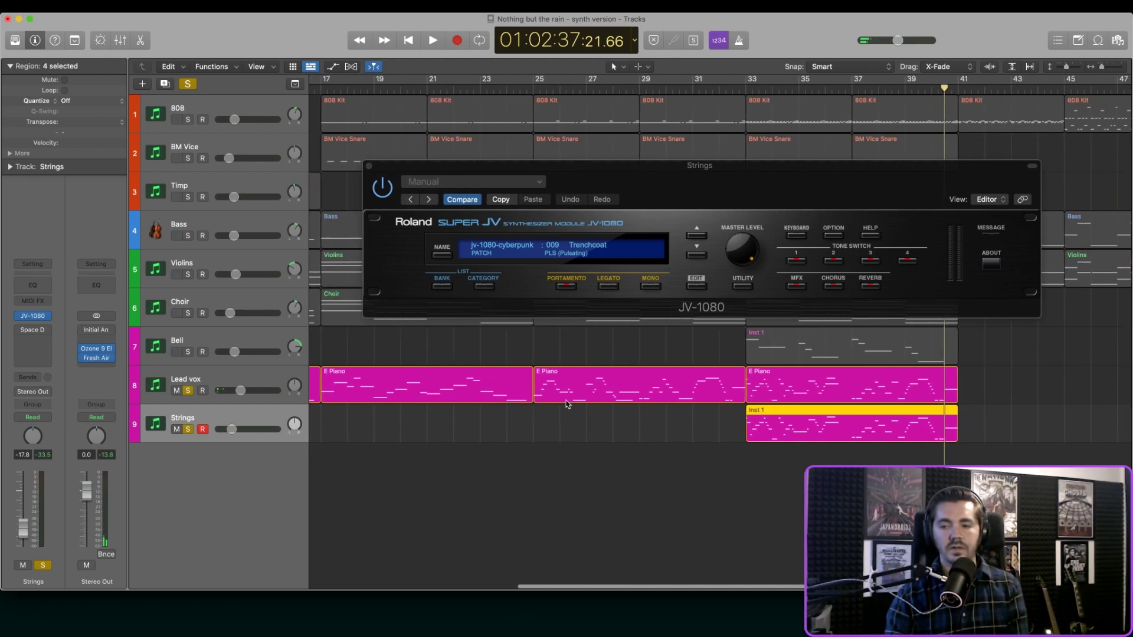
scroll(566, 405, left, 8)
scroll(565, 404, left, 8)
scroll(566, 405, right, 6)
scroll(565, 405, right, 10)
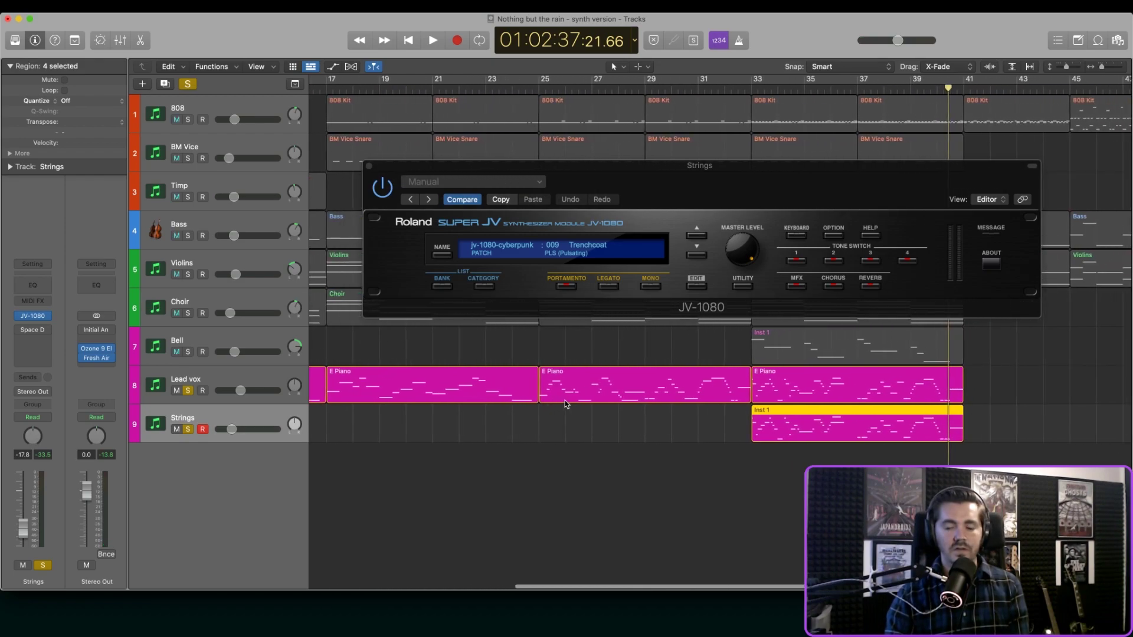
scroll(565, 405, left, 10)
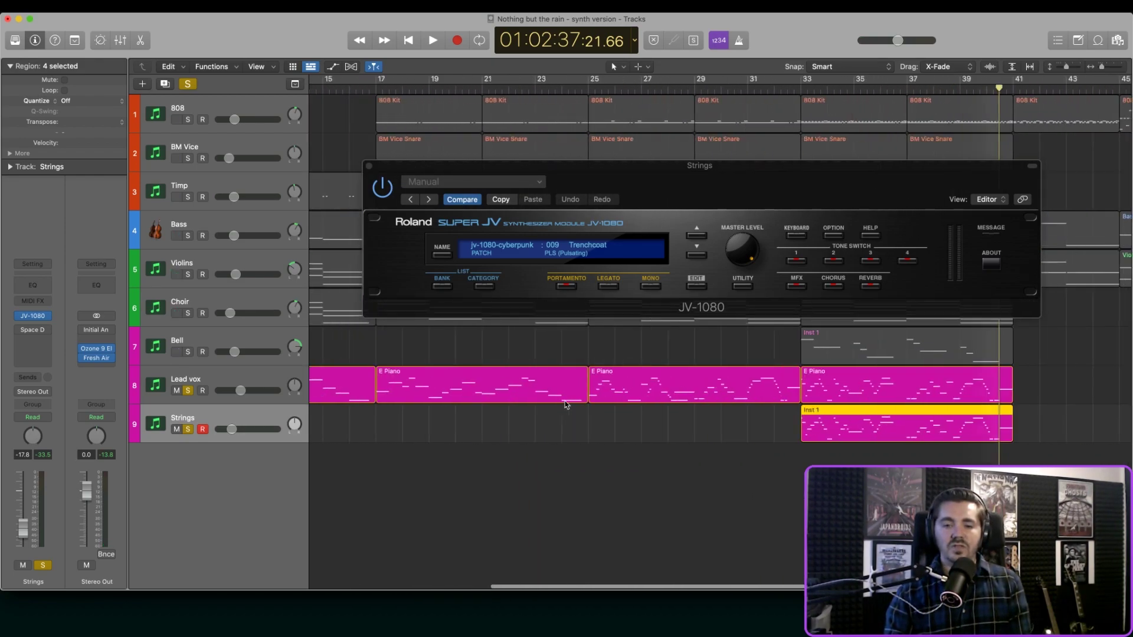
scroll(564, 403, right, 1)
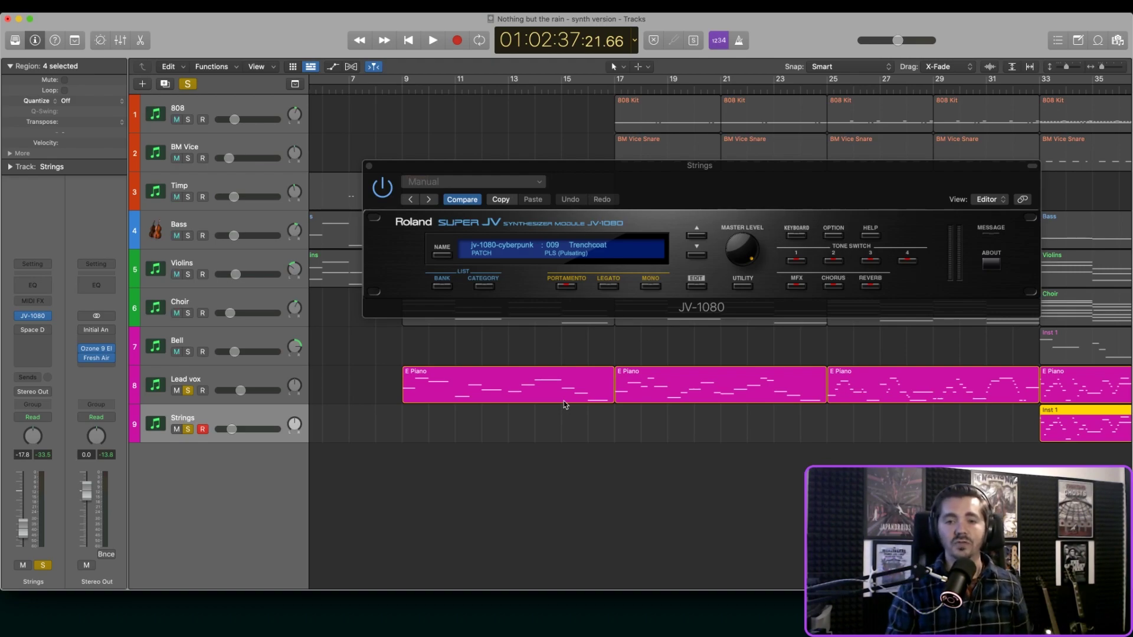
scroll(791, 420, right, 10)
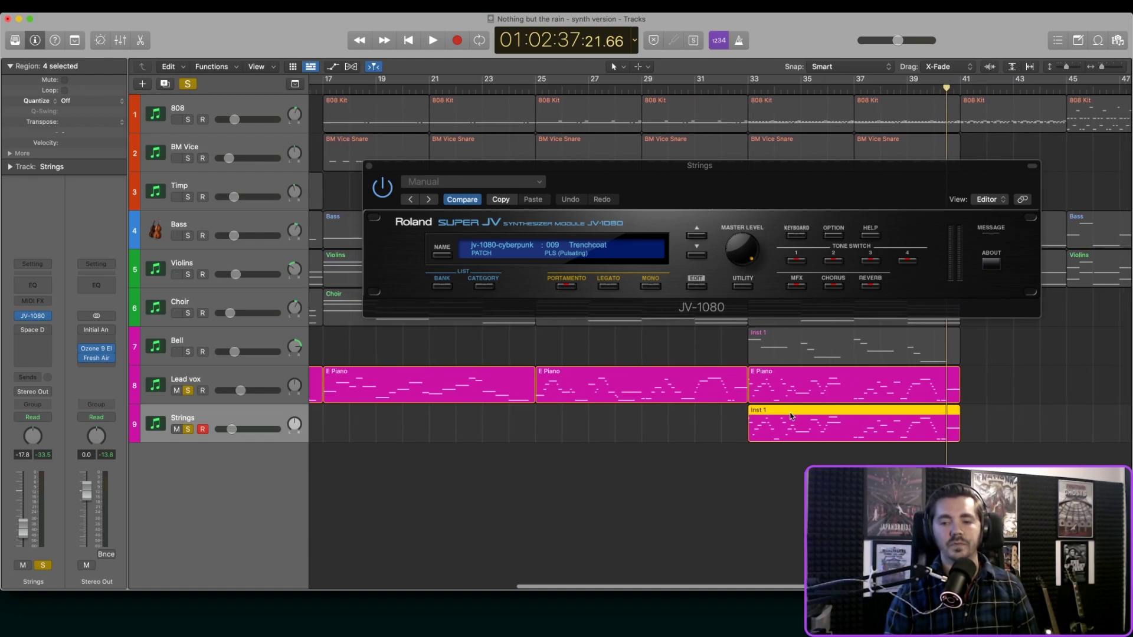
Step: Move the Strings instrument window above the Bass track and solo the Bell track in place of Lead vox
drag(622, 174, 544, 106)
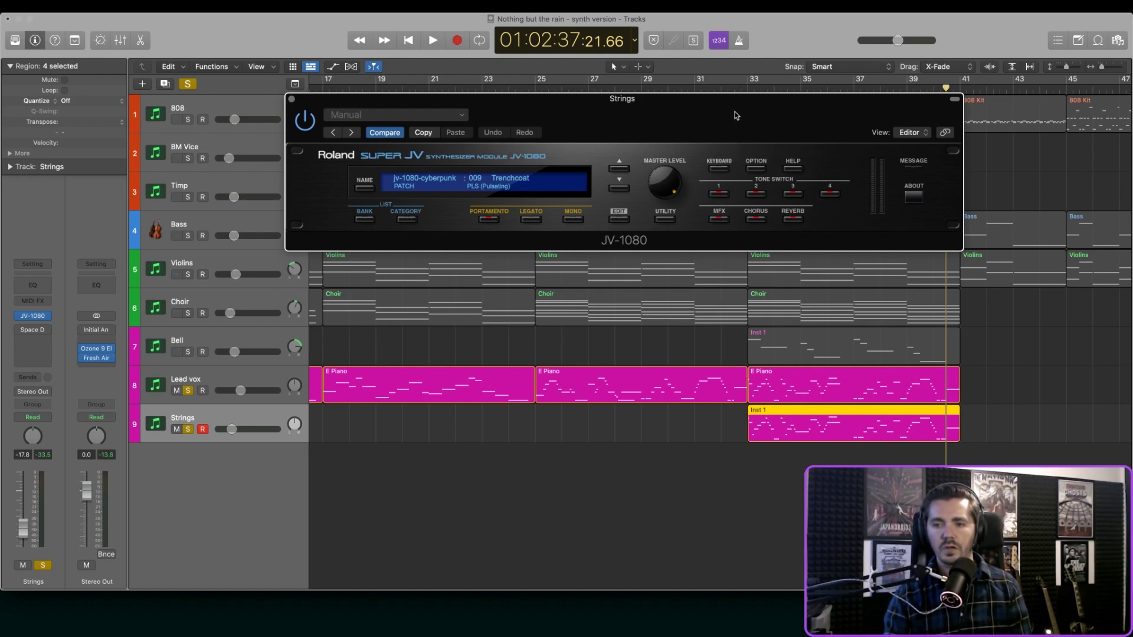
drag(736, 115, 531, 67)
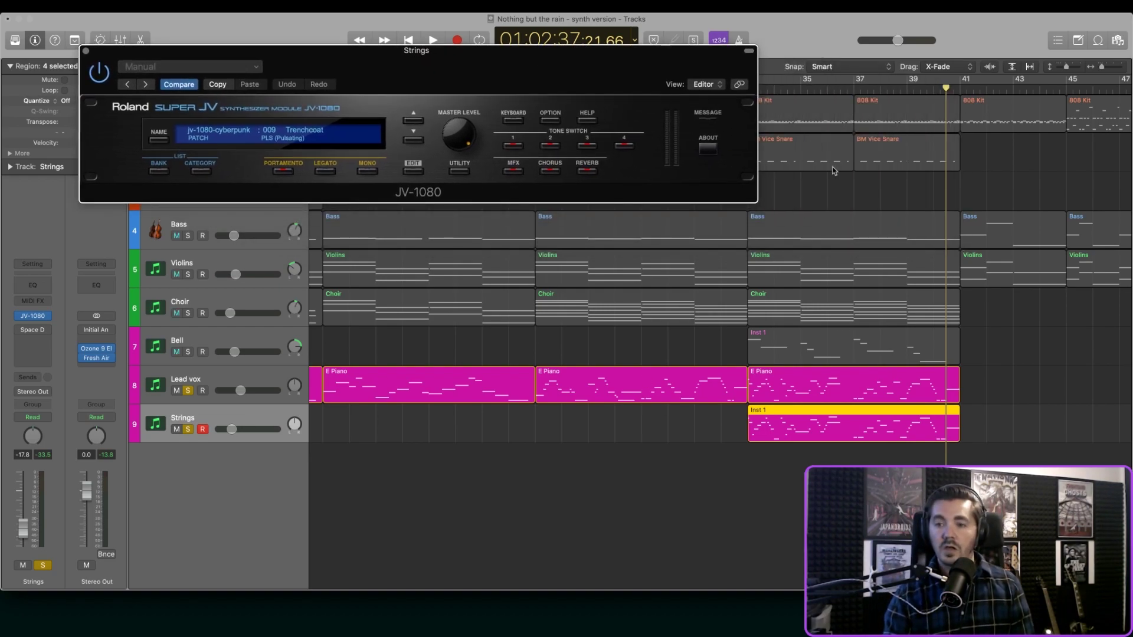
click(753, 333)
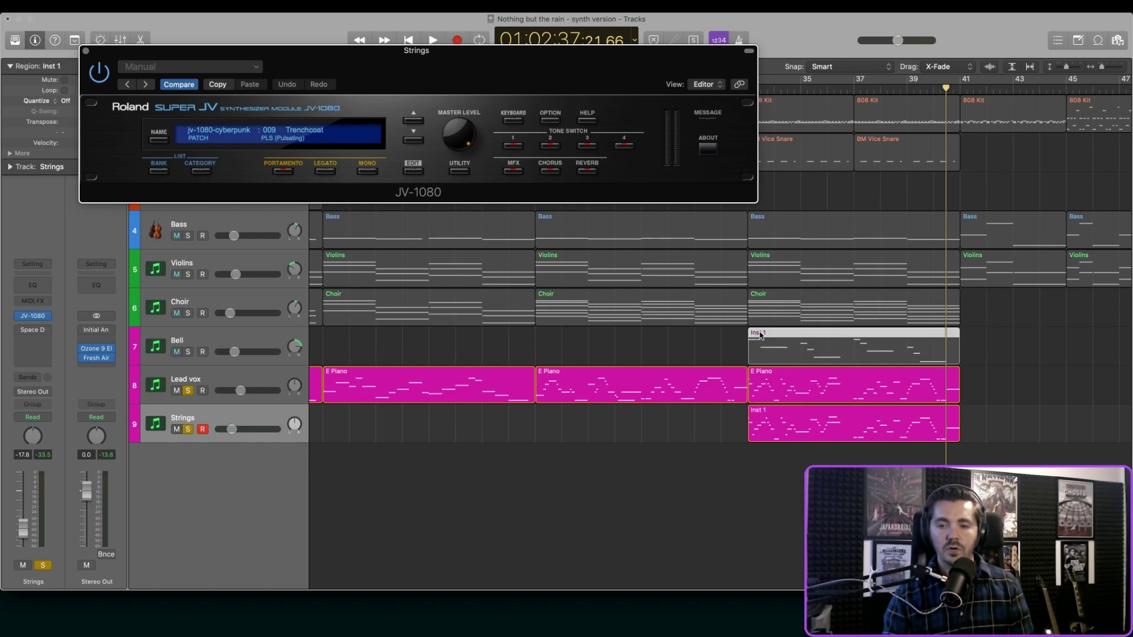
click(188, 352)
click(189, 390)
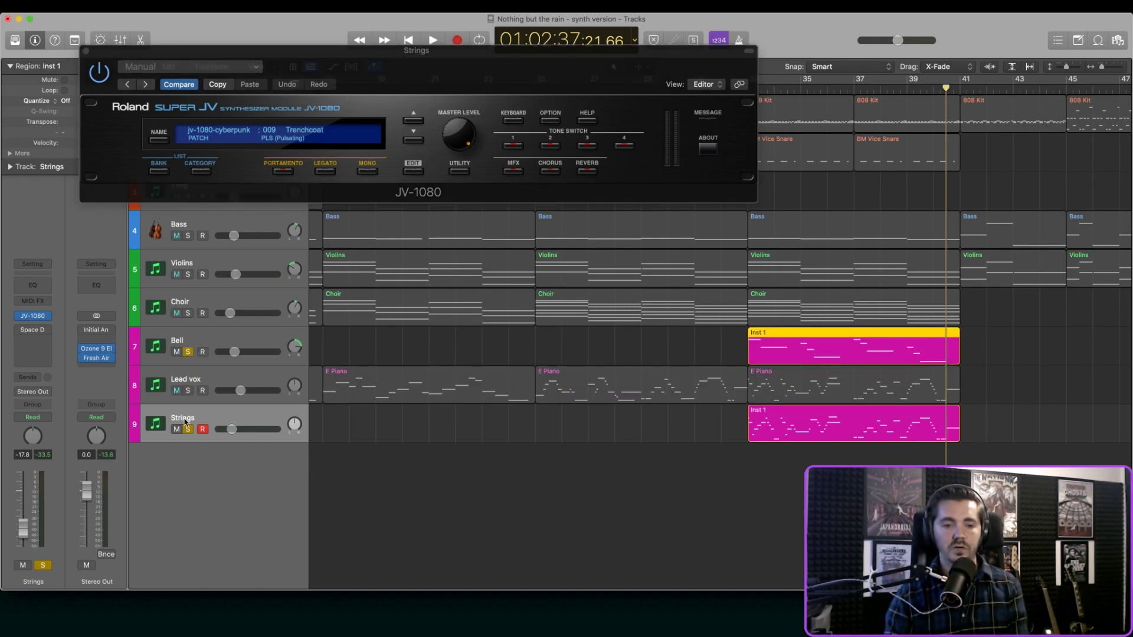
Step: Close the Strings instrument window, unsolo Strings and open the Bell track's JV-1080 instrument
click(191, 438)
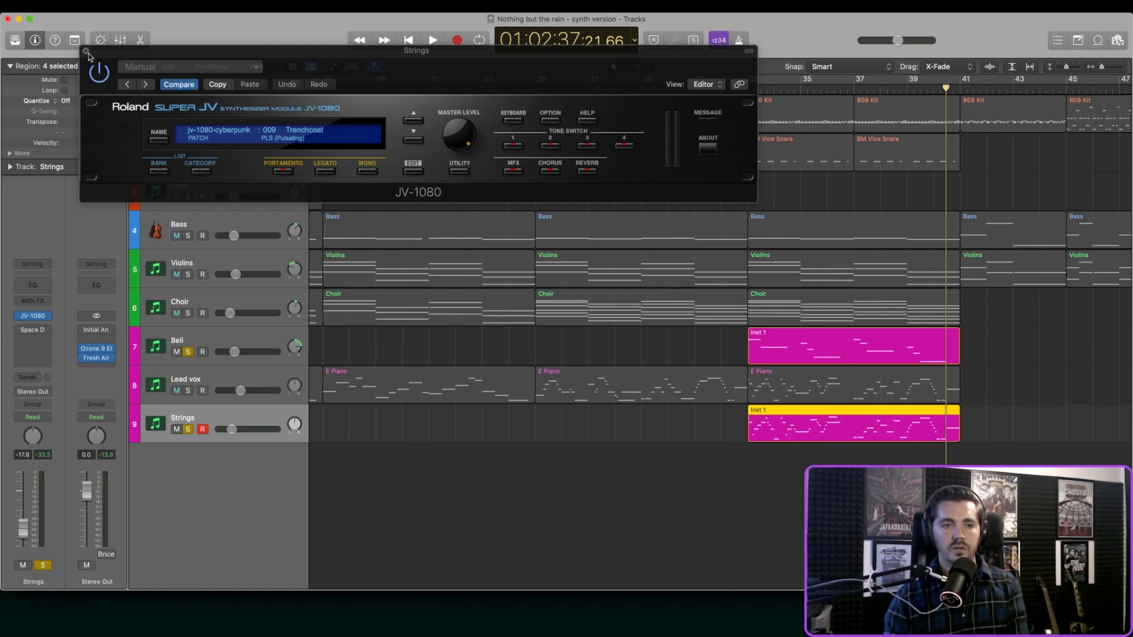
click(87, 52)
click(186, 430)
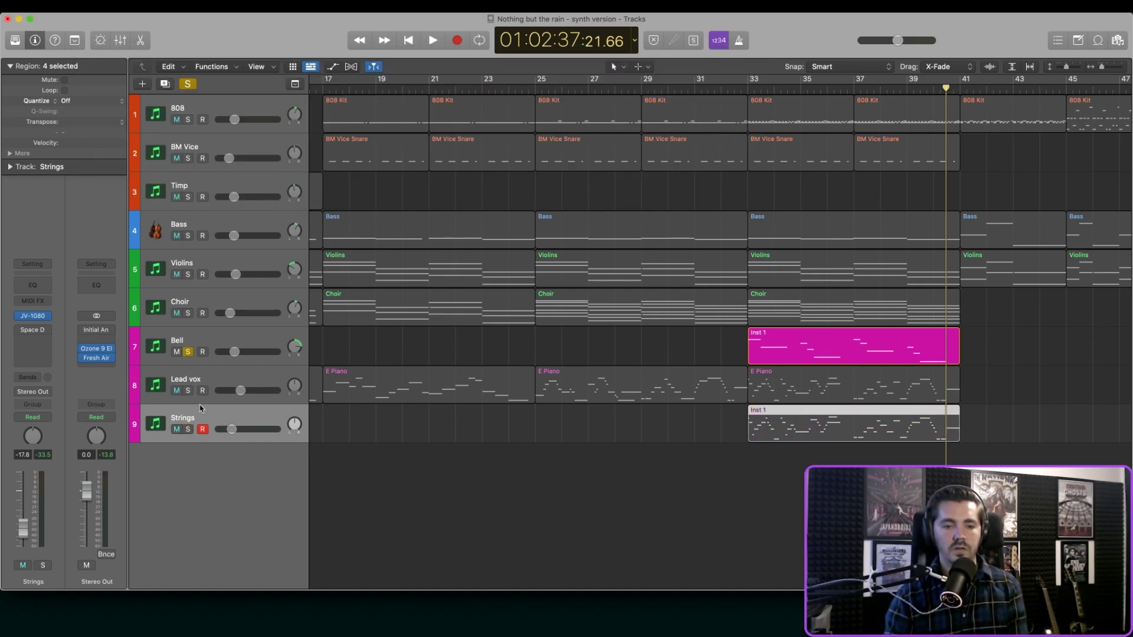
click(239, 339)
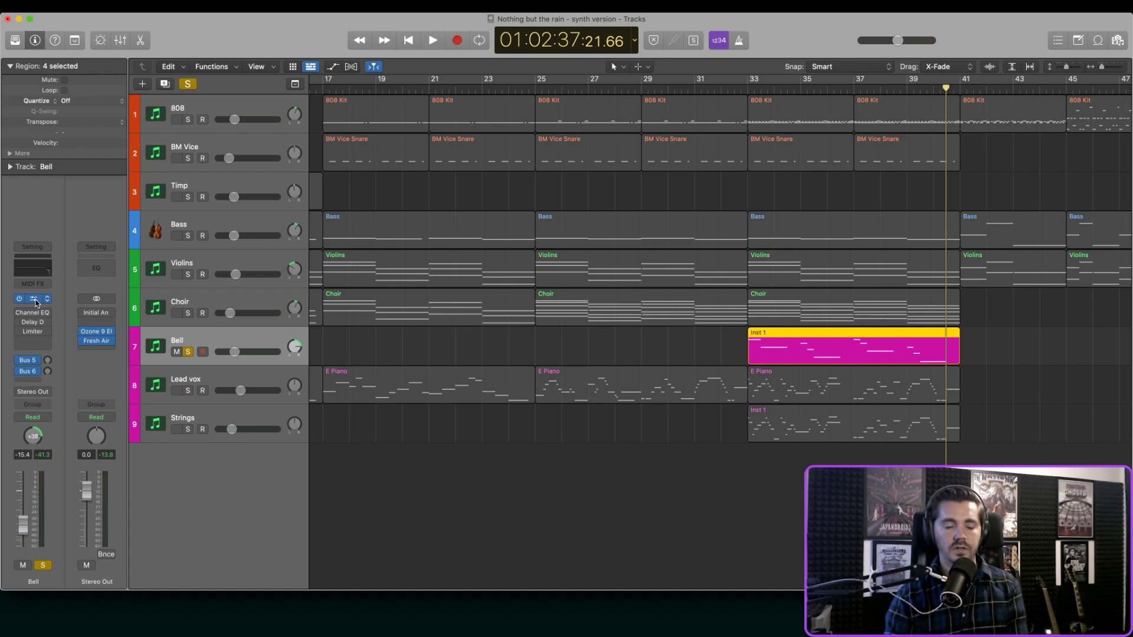
click(35, 301)
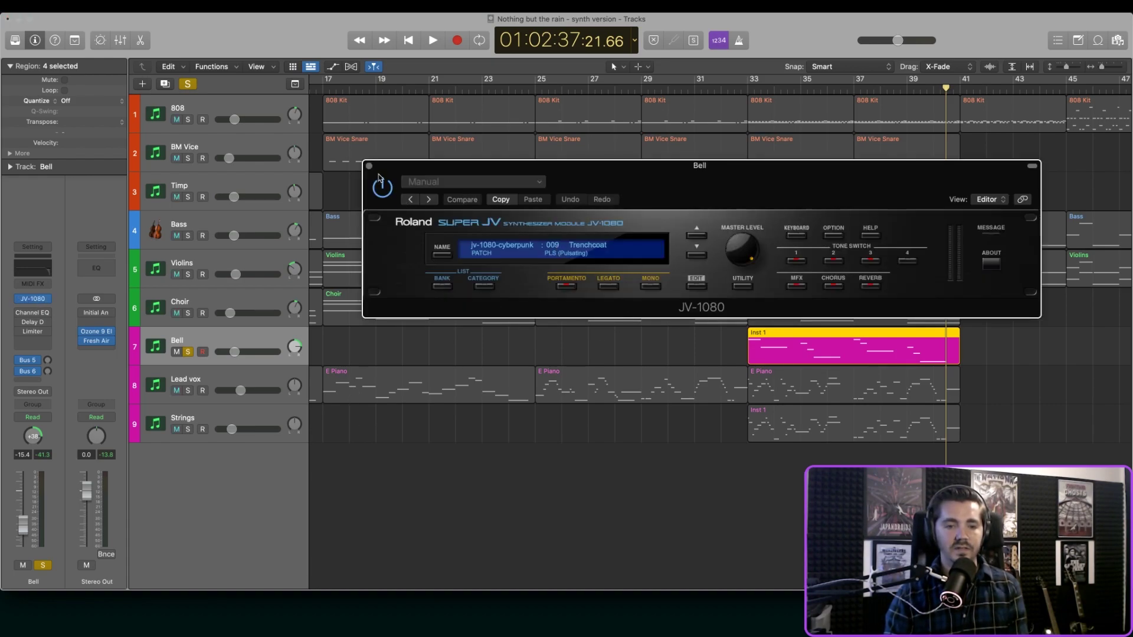
Step: Compare the Strings, Lead vox and Bell channel strips, check the Bell's Trenchcoat patch in the JV-1080 and close its instrument window
click(222, 416)
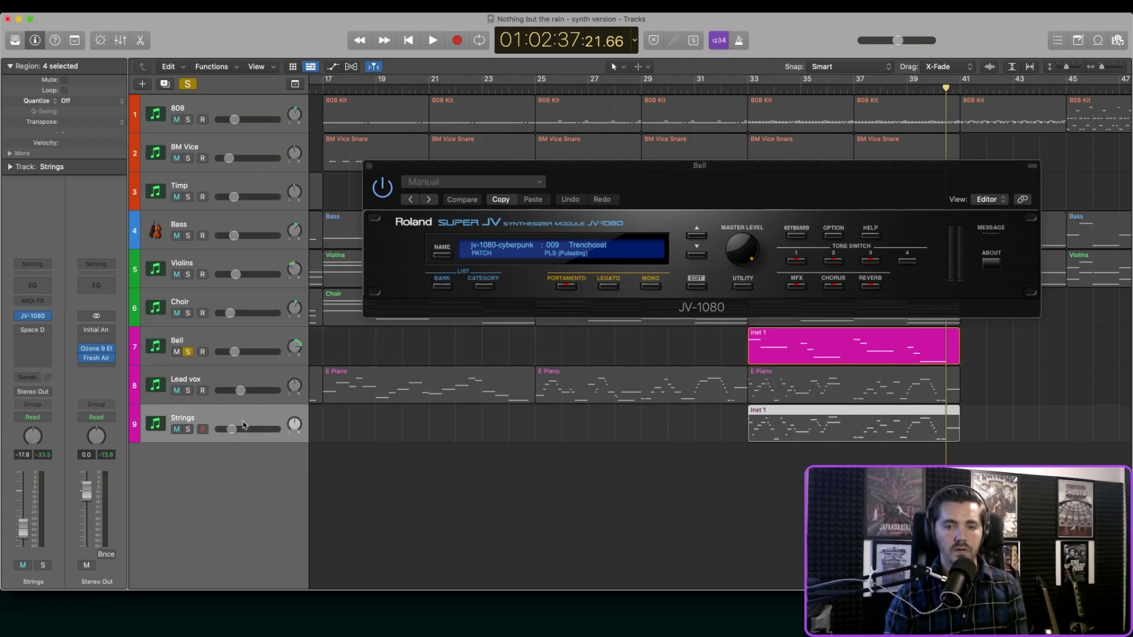
click(229, 383)
click(216, 349)
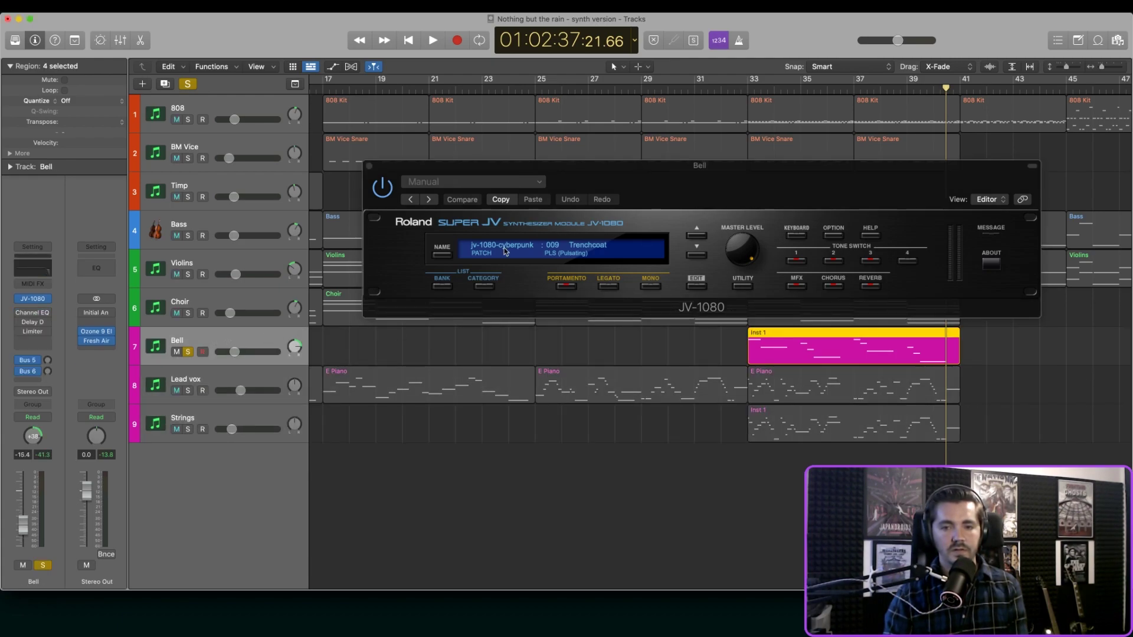
click(369, 166)
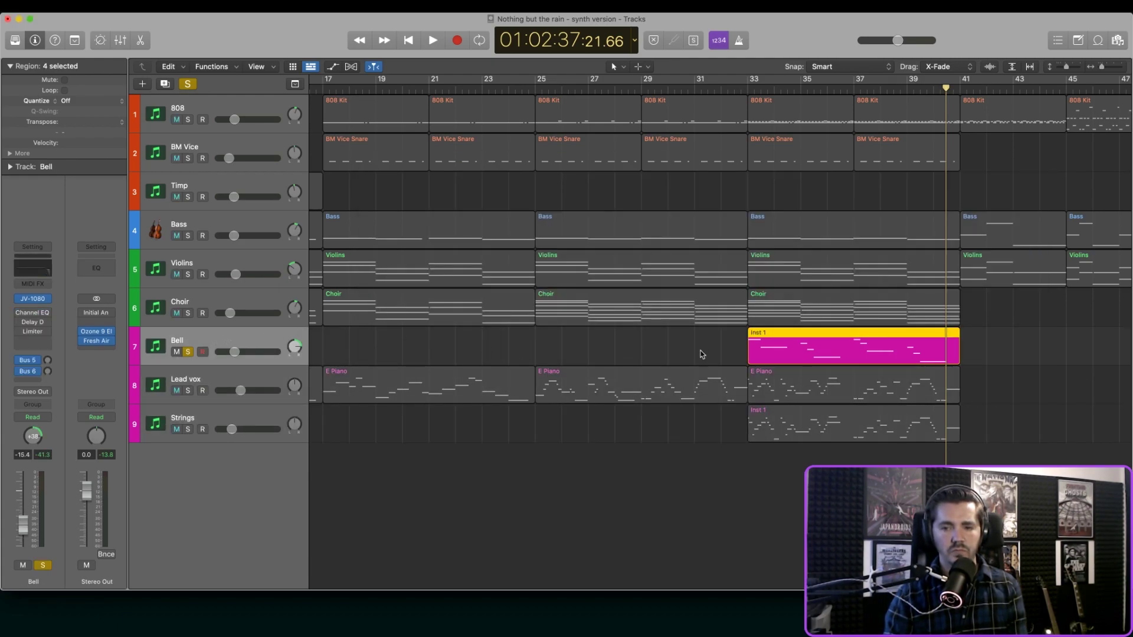
click(34, 299)
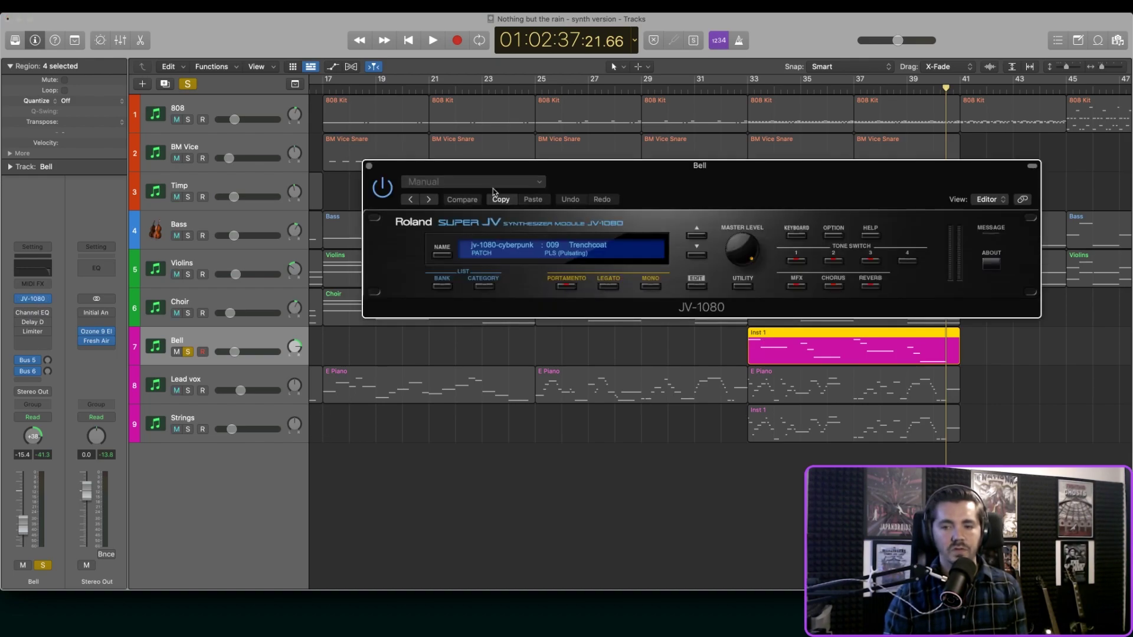
click(368, 166)
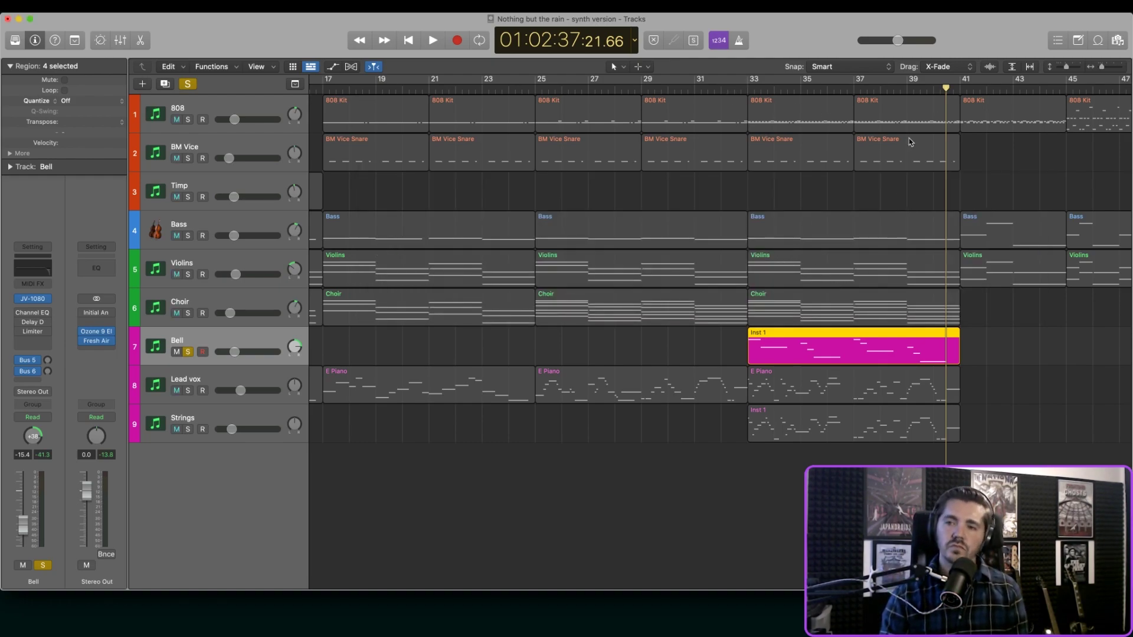
Step: Play the soloed Bell from just before bar 33, and replay the passage with Lead vox and Strings soloed as well
drag(947, 88, 740, 102)
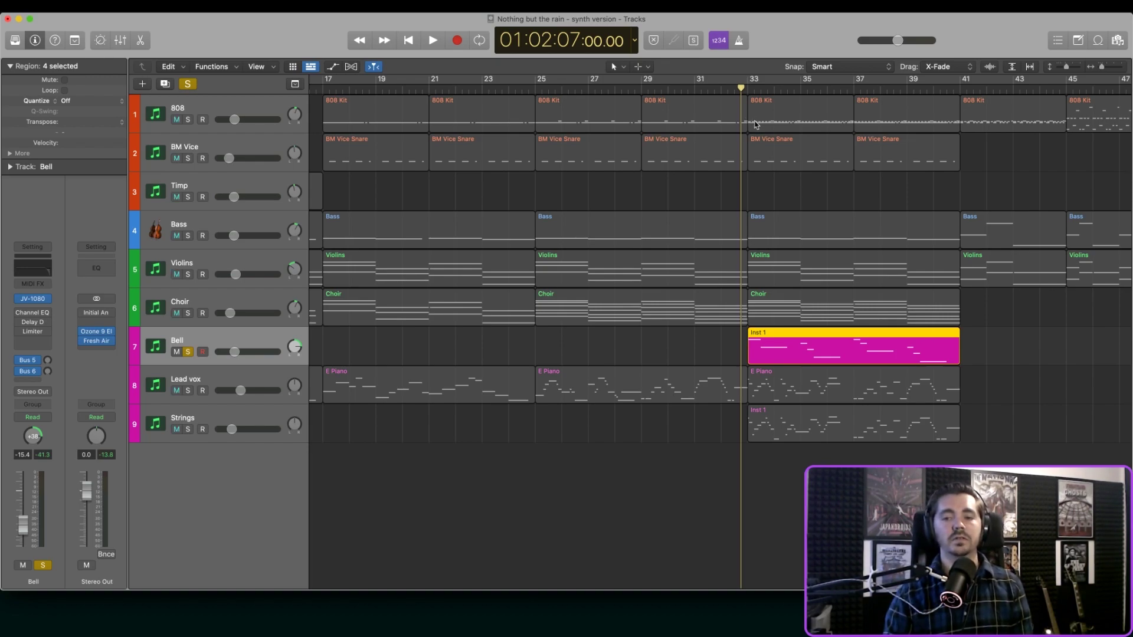
key(space)
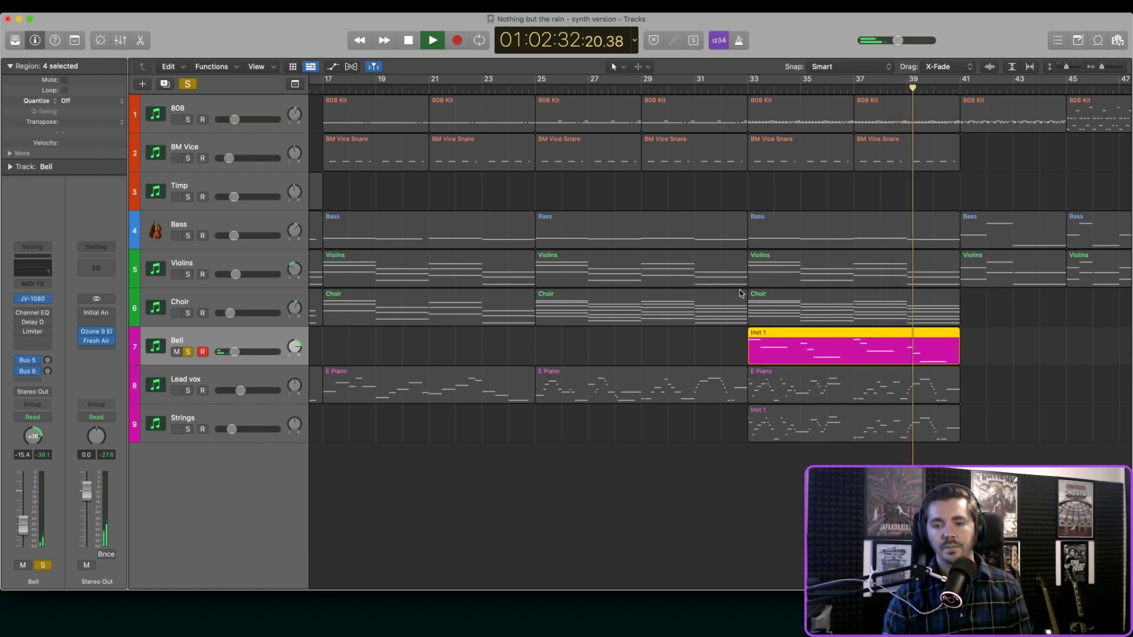
click(188, 391)
click(187, 429)
click(735, 90)
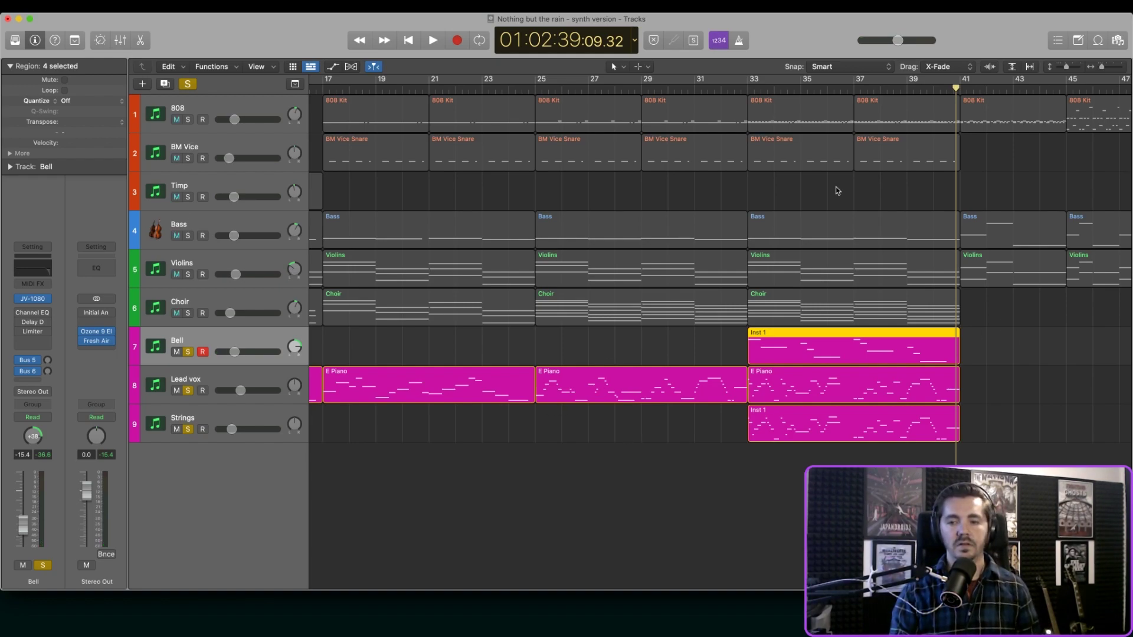
Step: Clear all solos and play the full arrangement from just before bar 33 into the verse, replaying it from bar 49
click(744, 89)
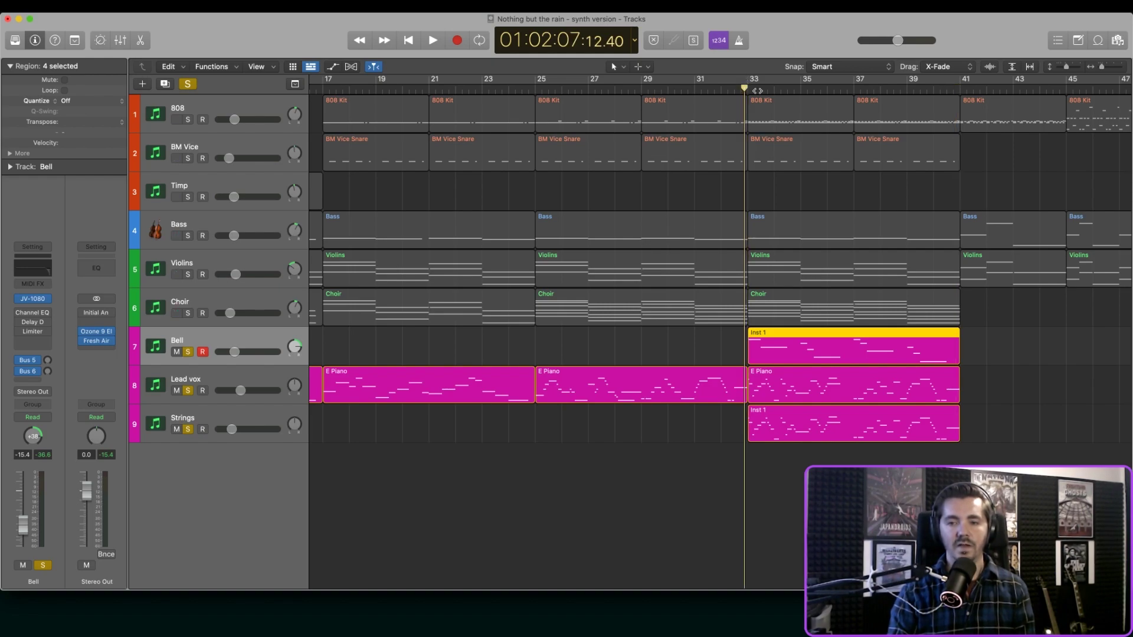
click(189, 84)
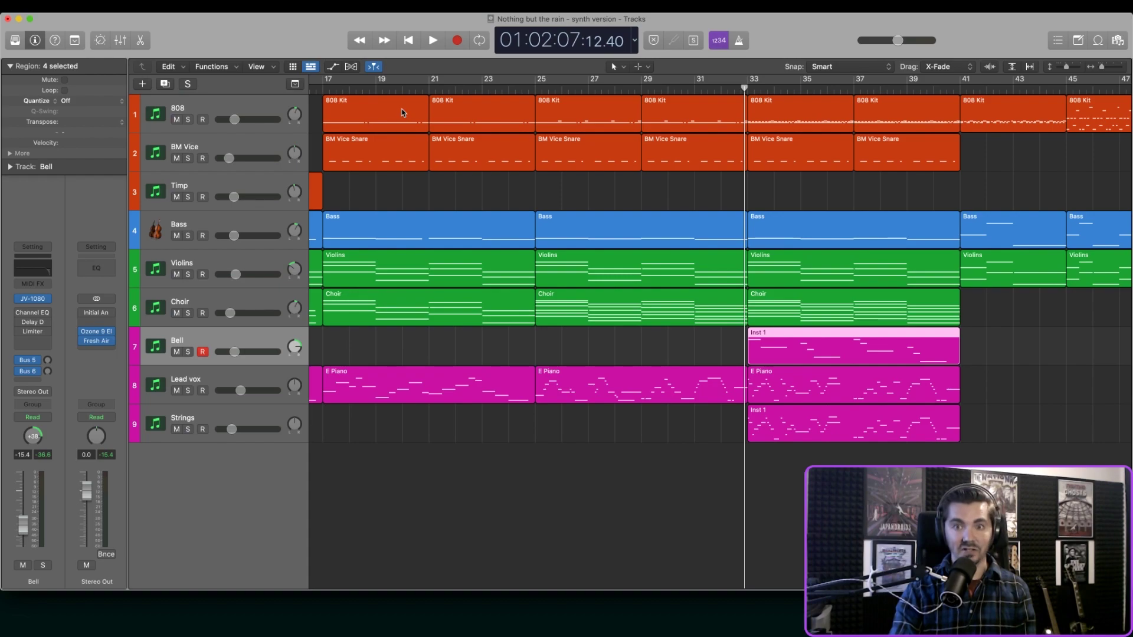
key(space)
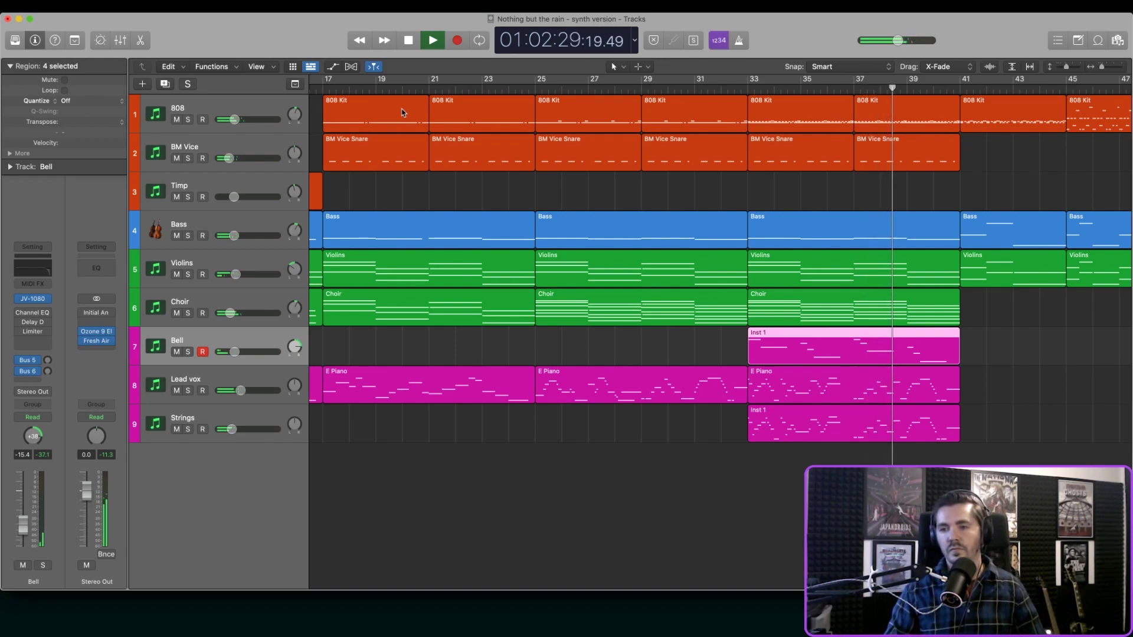
scroll(868, 181, right, 10)
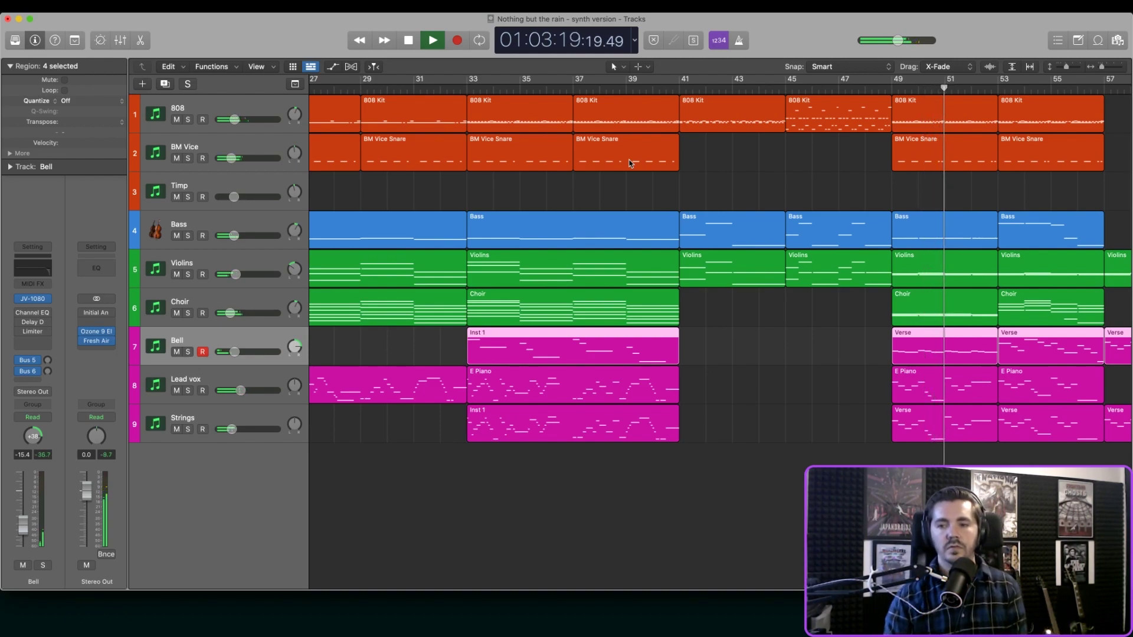
key(space)
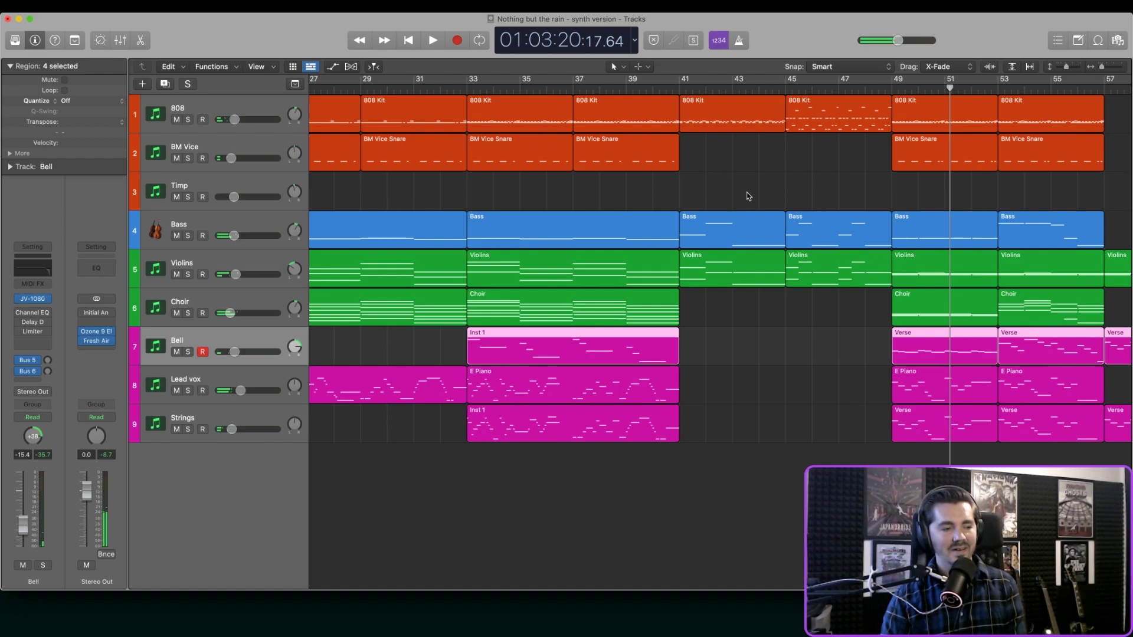
drag(951, 87, 892, 88)
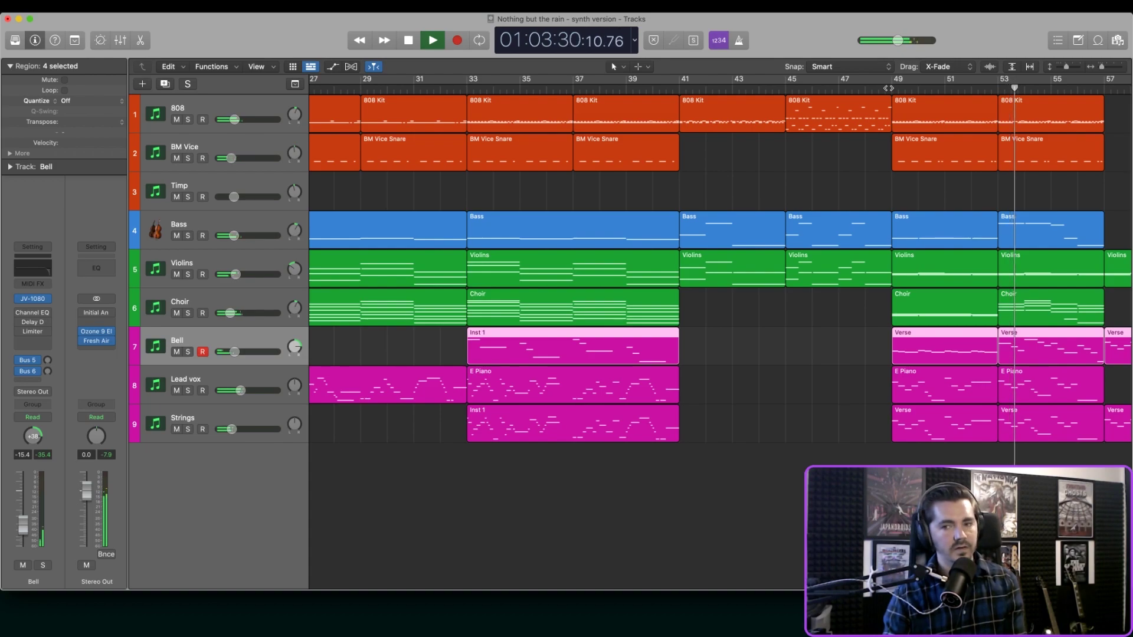
key(space)
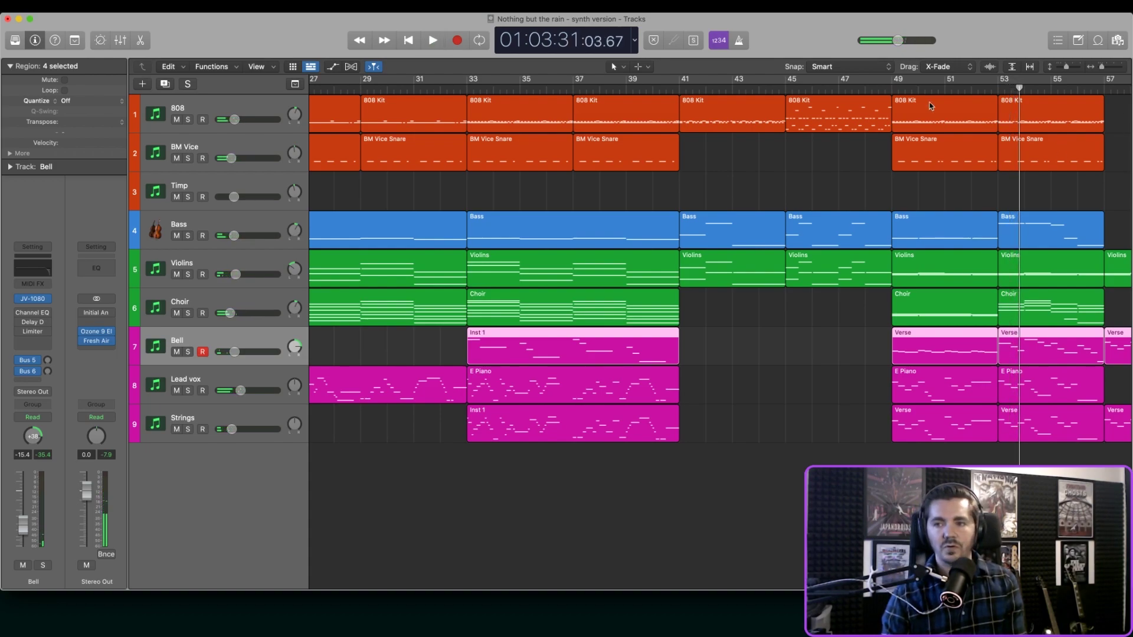
Step: Solo the Choir track and play it from around bar 51
drag(1019, 88, 953, 93)
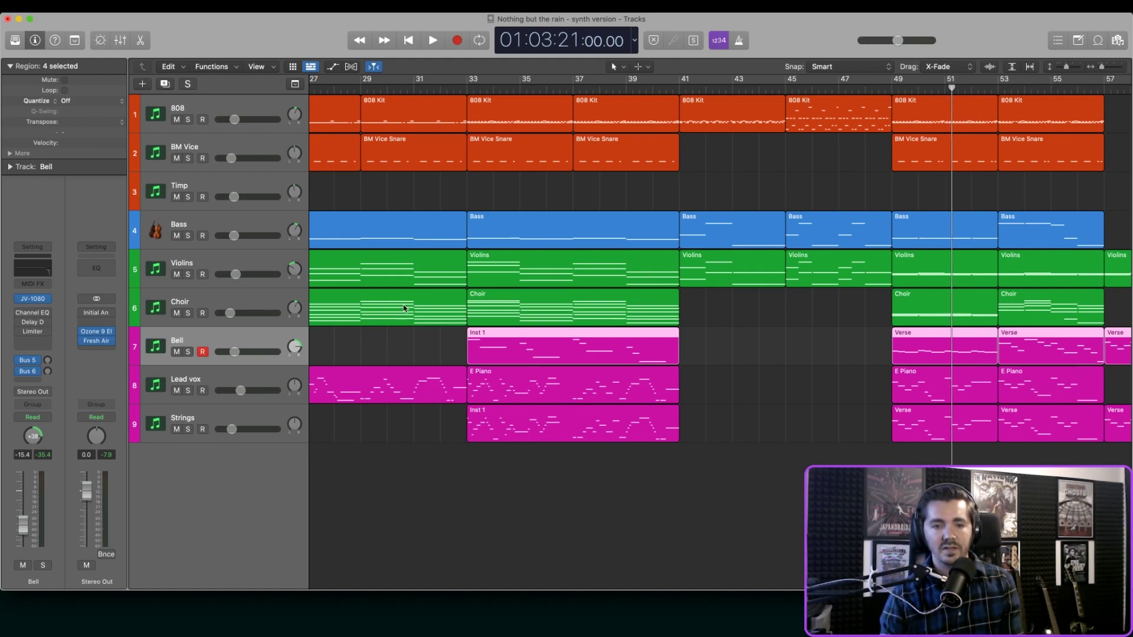
click(187, 314)
key(space)
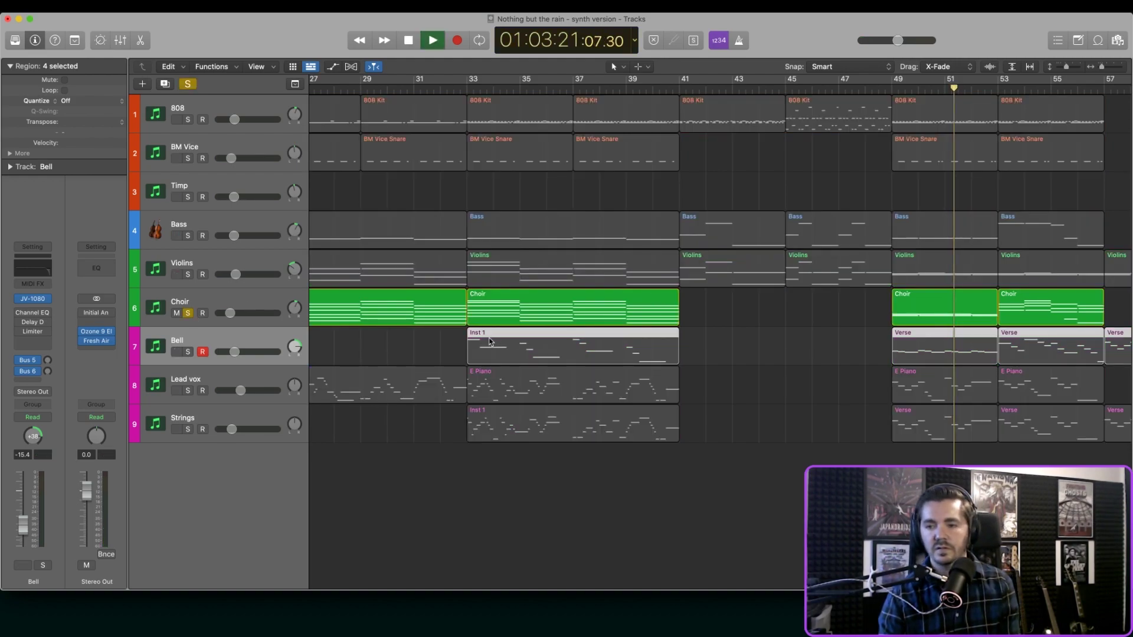
click(948, 88)
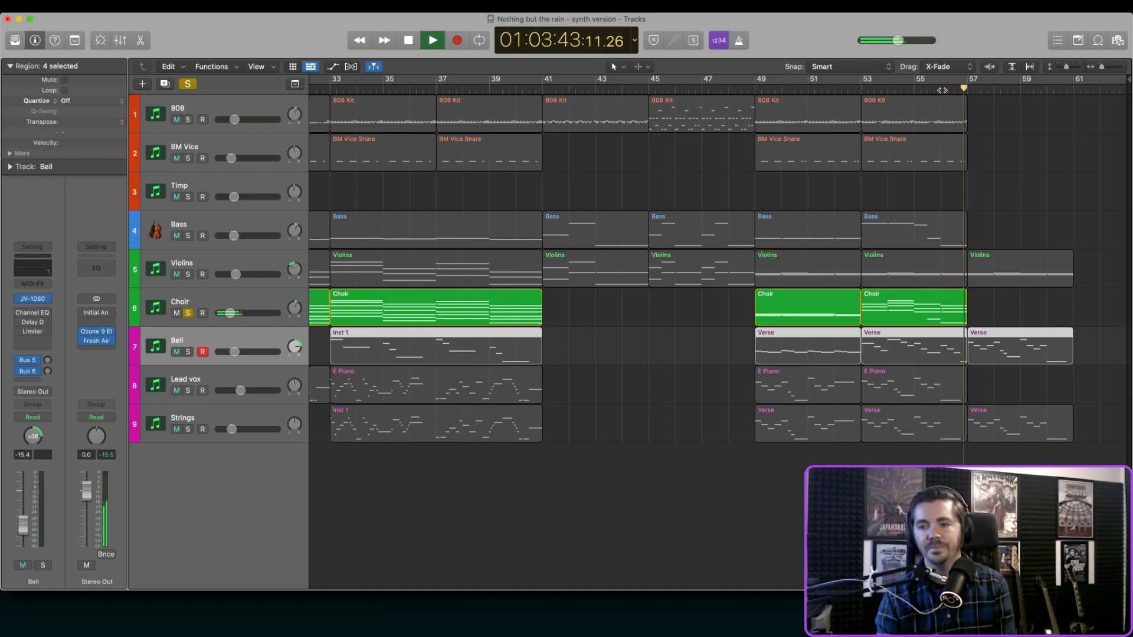
Step: Open the Choir region at bar 53 in an enlarged Piano Roll and examine its low notes through bar 56
double_click(907, 296)
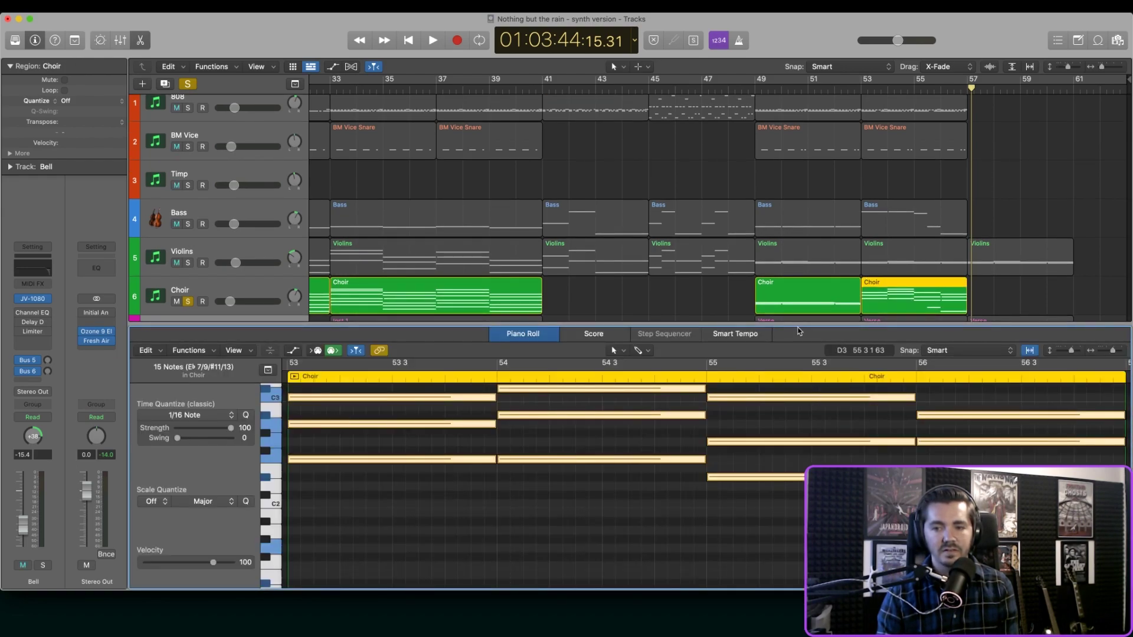
drag(799, 324, 799, 148)
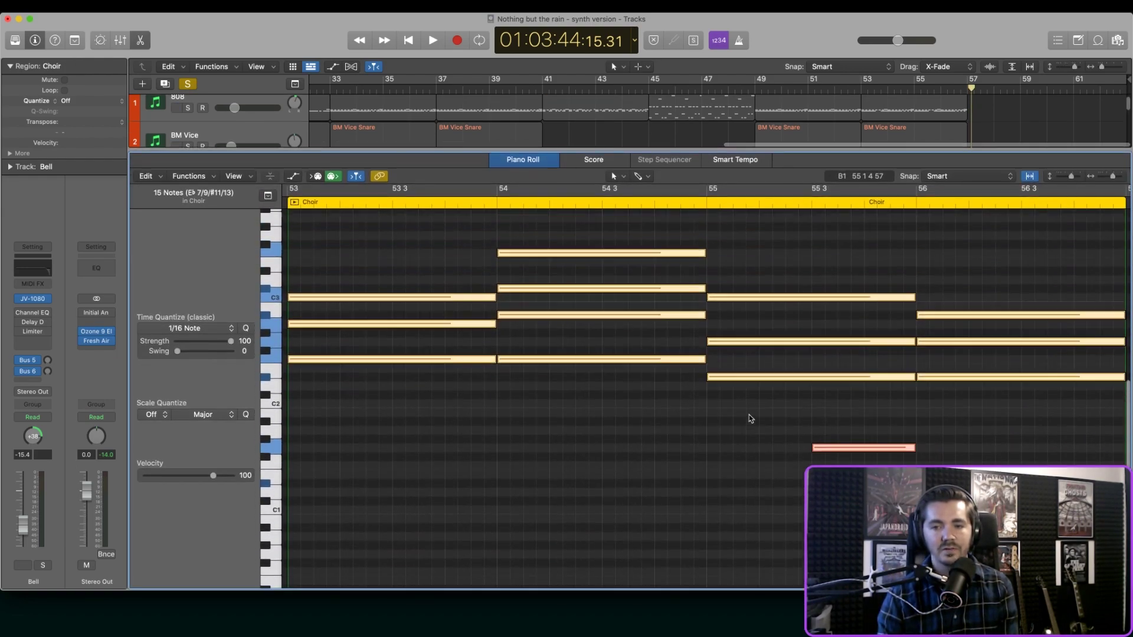
scroll(749, 418, down, 1)
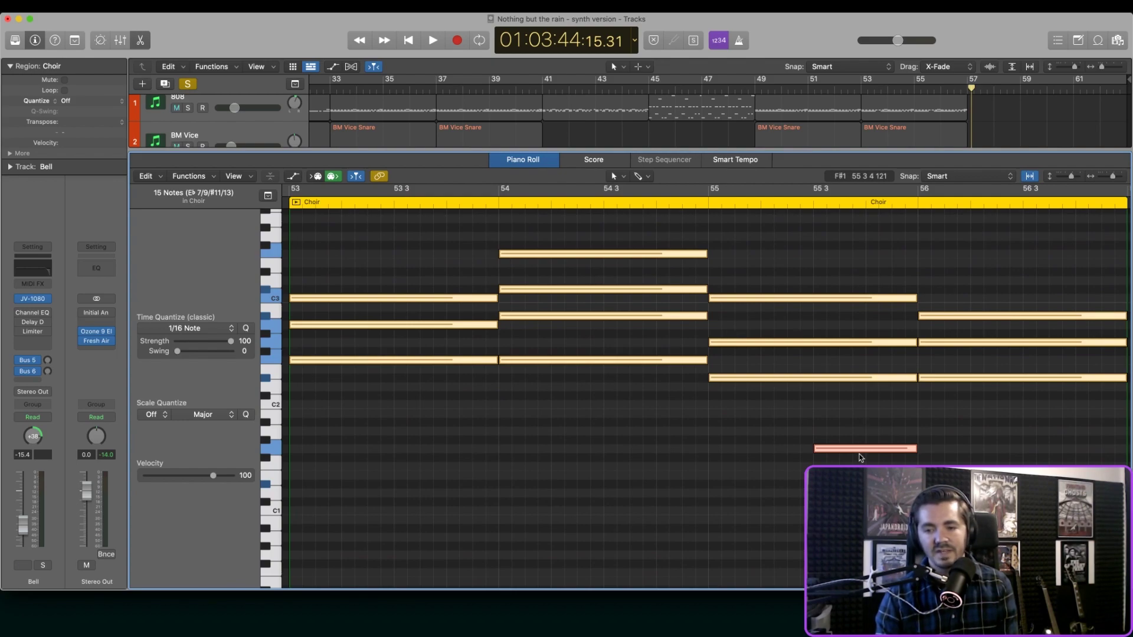
scroll(705, 383, right, 8)
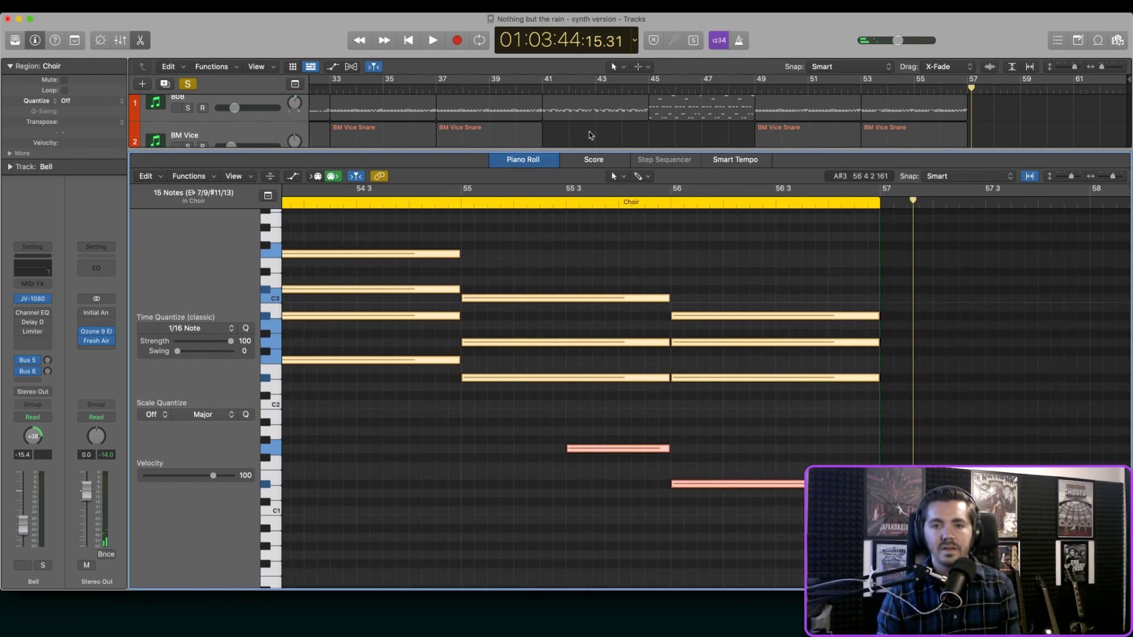
click(262, 5)
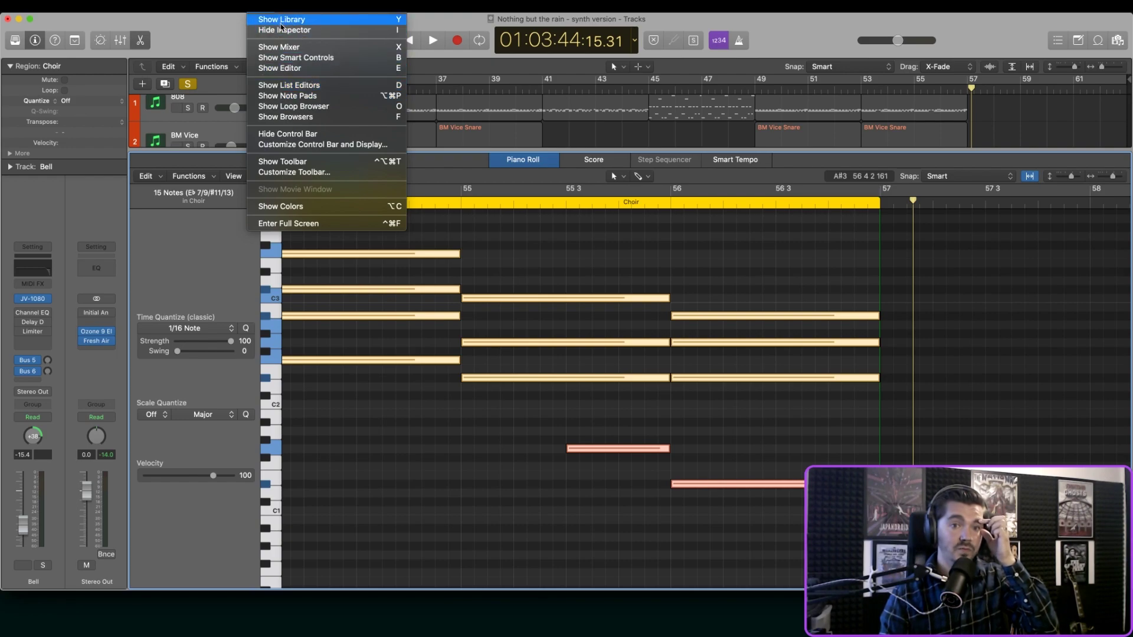
click(282, 30)
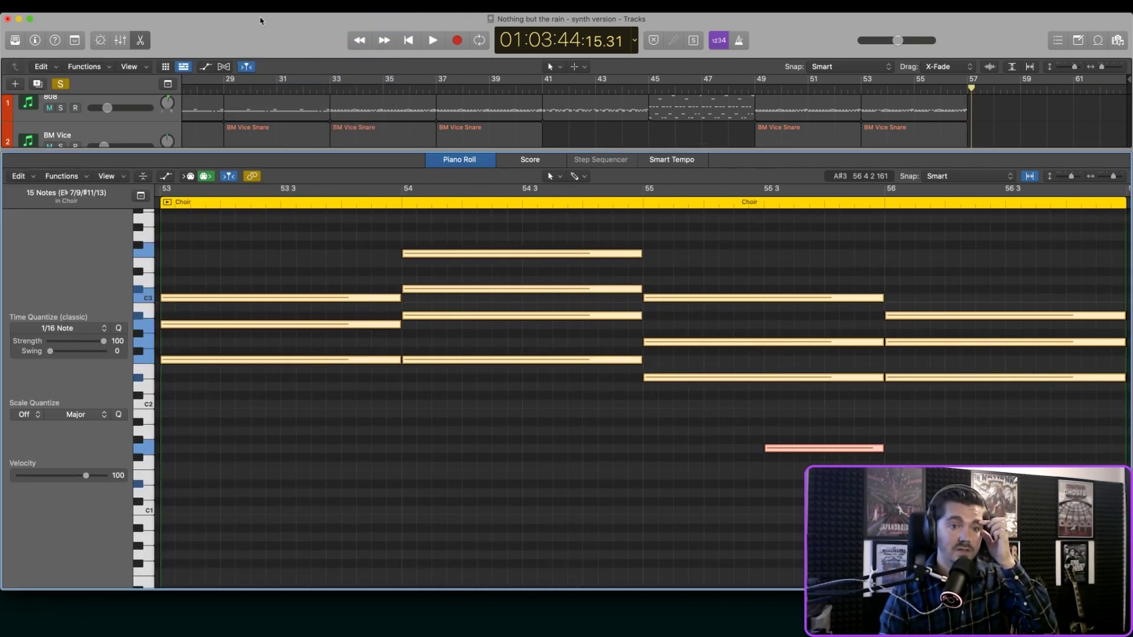
click(263, 6)
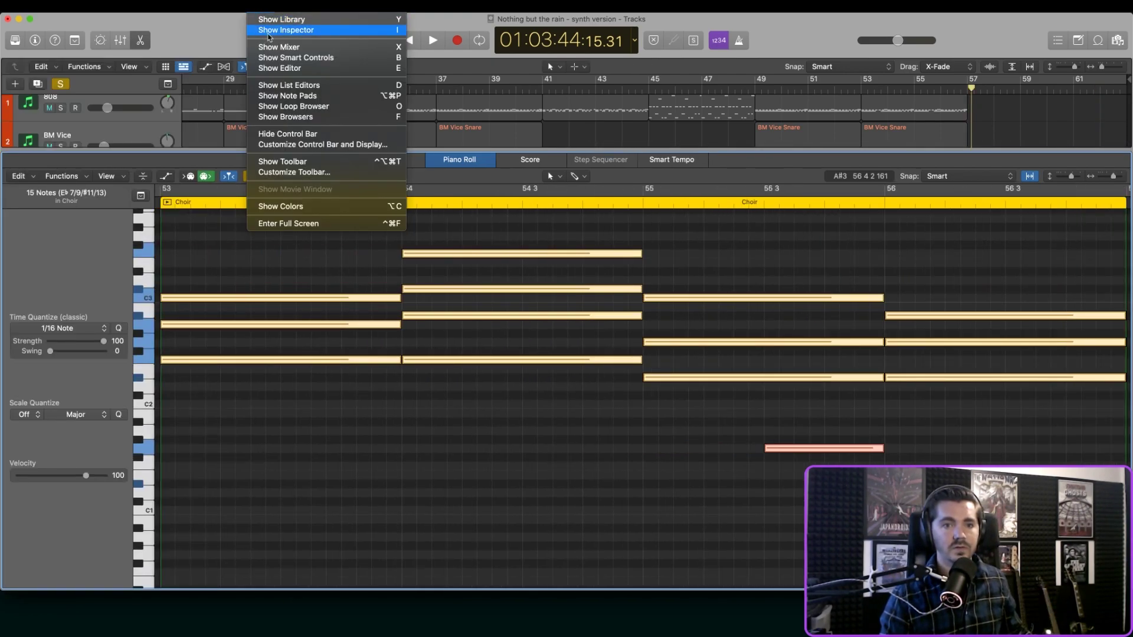
click(269, 30)
Step: Close the Piano Roll, select the Choir track and play it soloed from around bar 51
drag(336, 151, 366, 614)
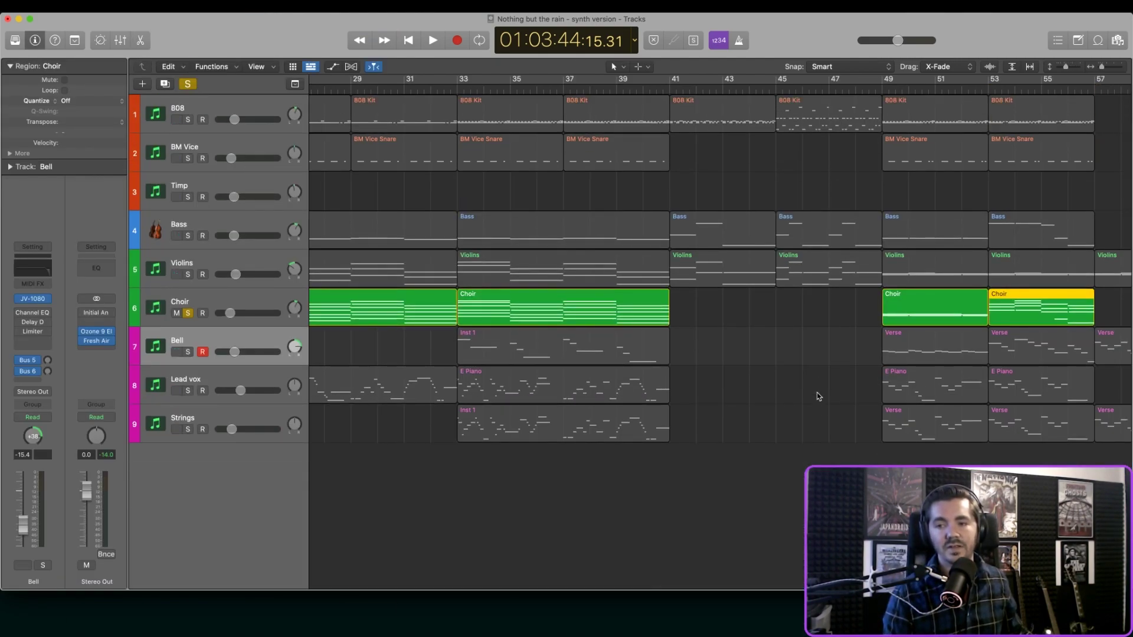
click(238, 301)
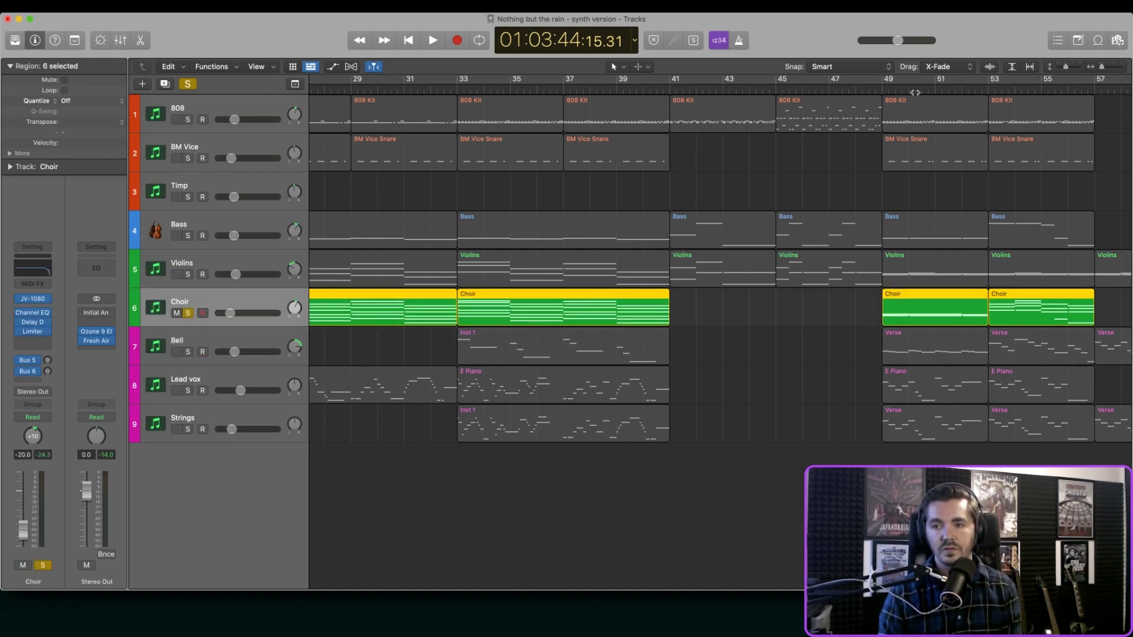
key(space)
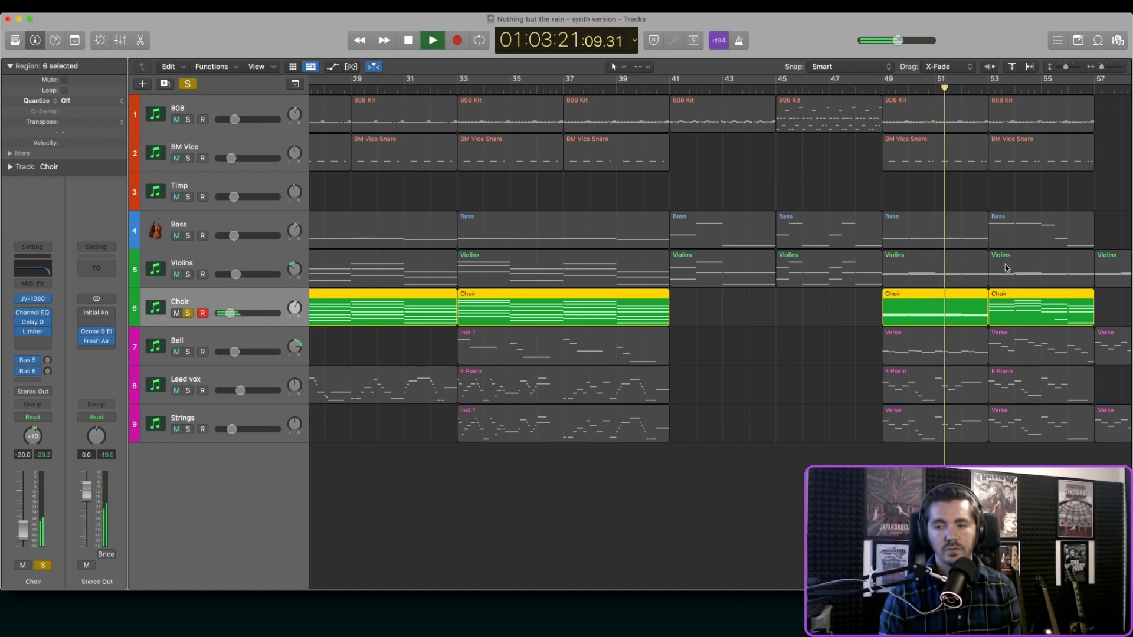
scroll(1007, 268, right, 5)
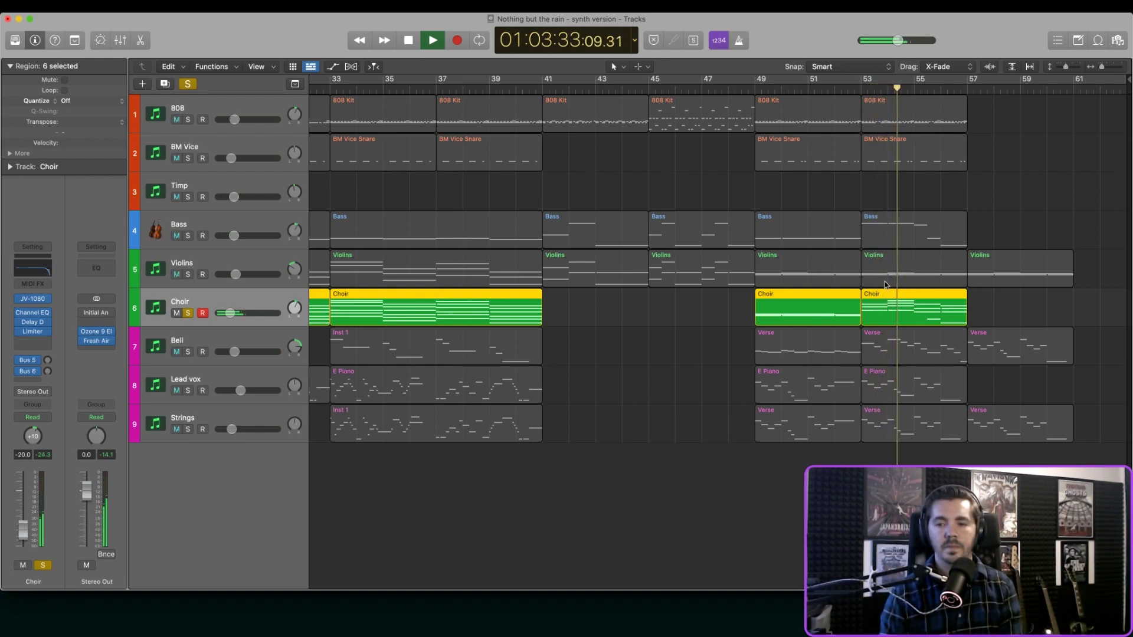
Step: Move the playhead back to bar 51 and play through bar 56 with Bass soloed in place of Choir
key(space)
drag(899, 89, 807, 89)
key(space)
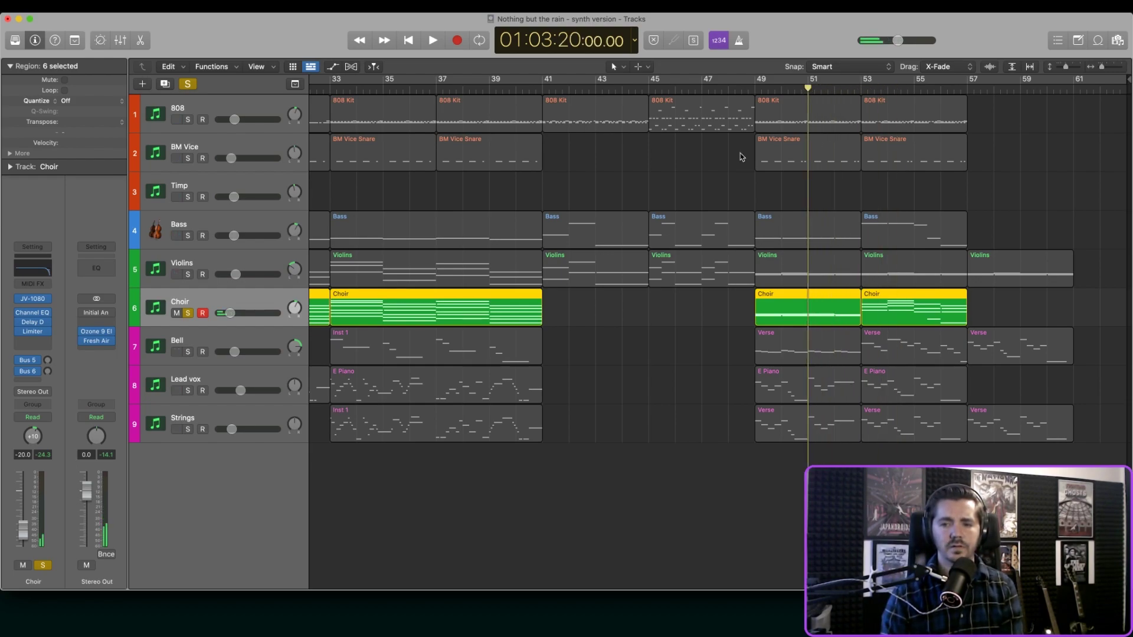
click(189, 236)
click(187, 314)
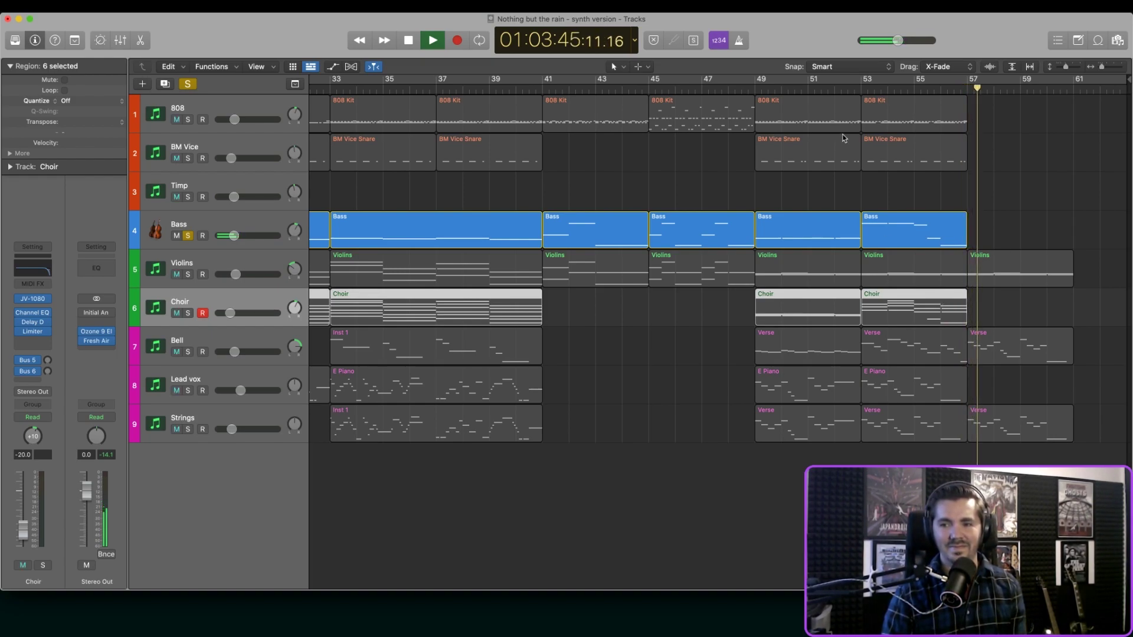
key(space)
Step: Replay the soloed Bass from just after bar 55, return the playhead to bar 53 and unsolo Bass
drag(978, 87, 926, 87)
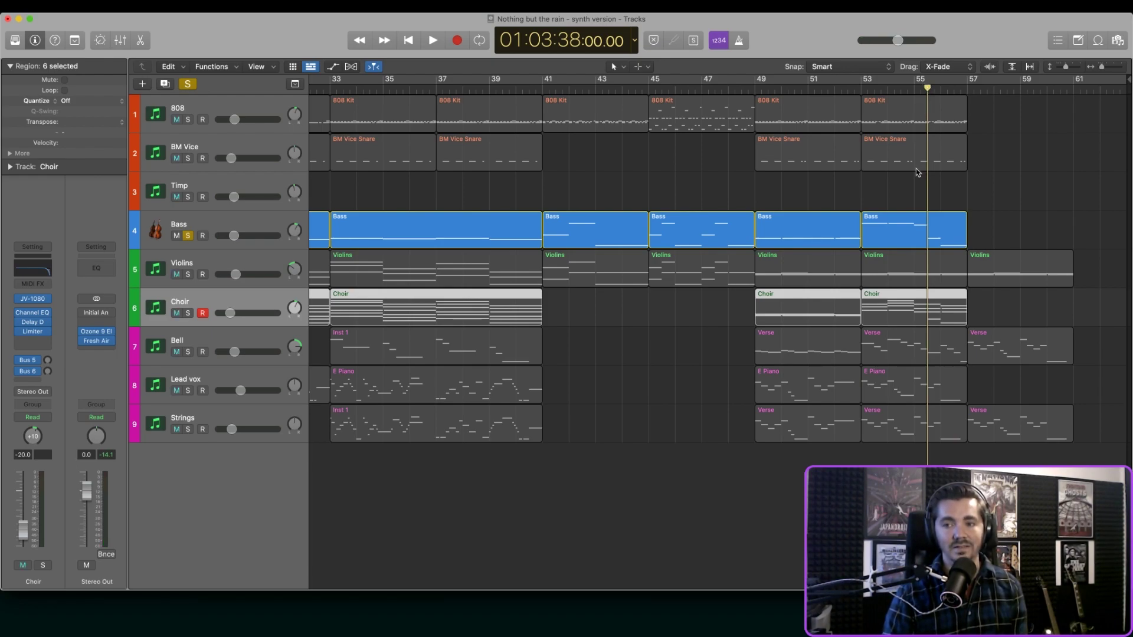
key(space)
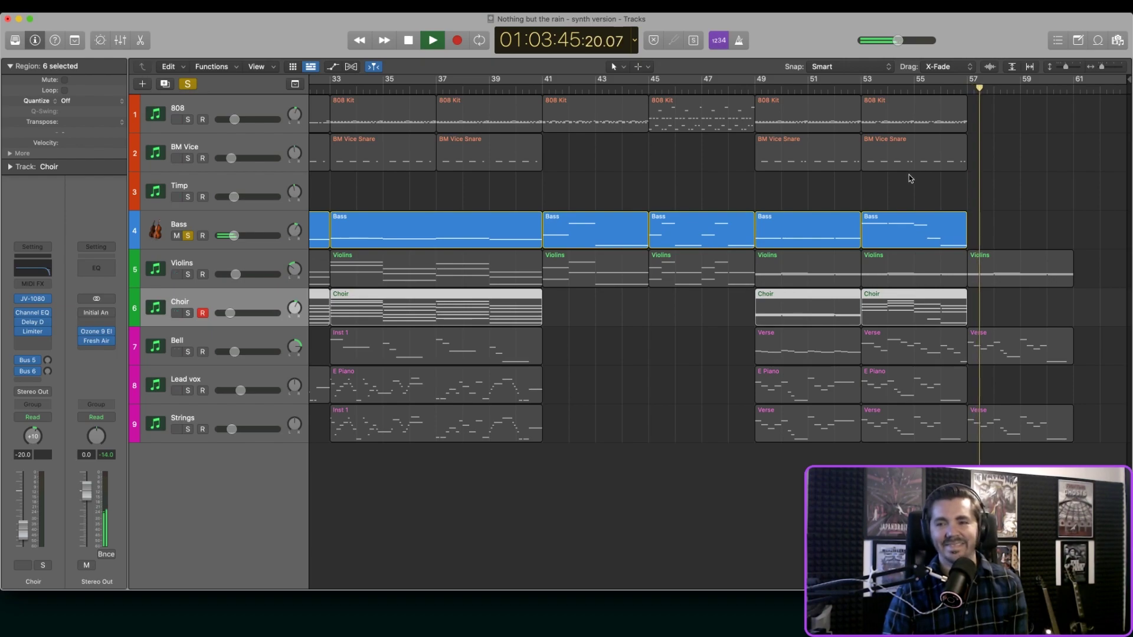
key(space)
drag(979, 89, 861, 89)
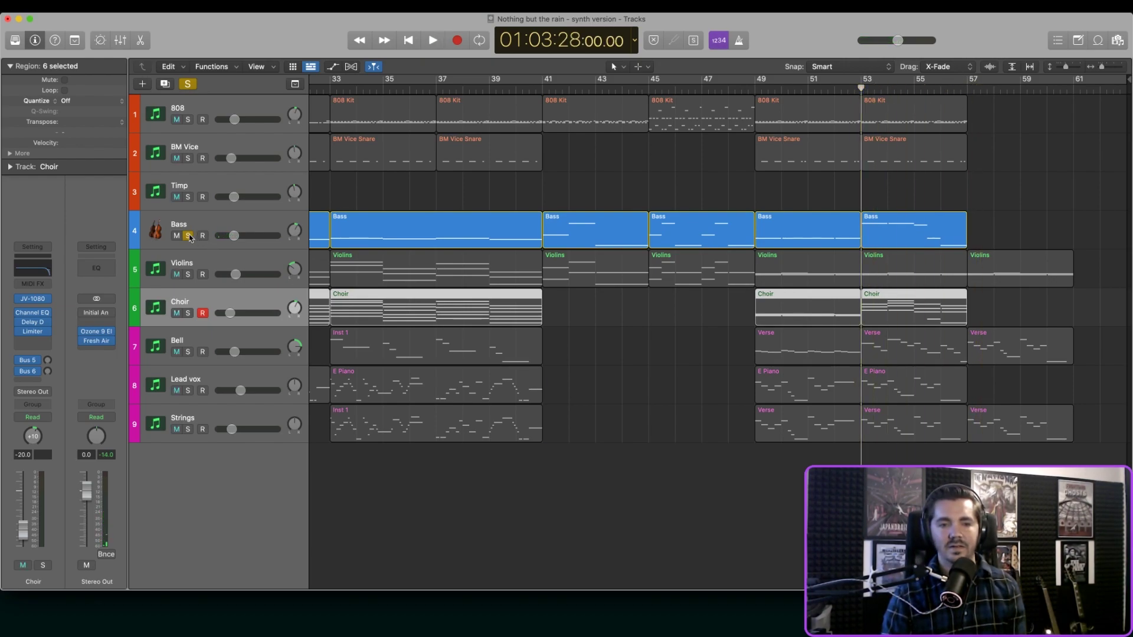
click(188, 236)
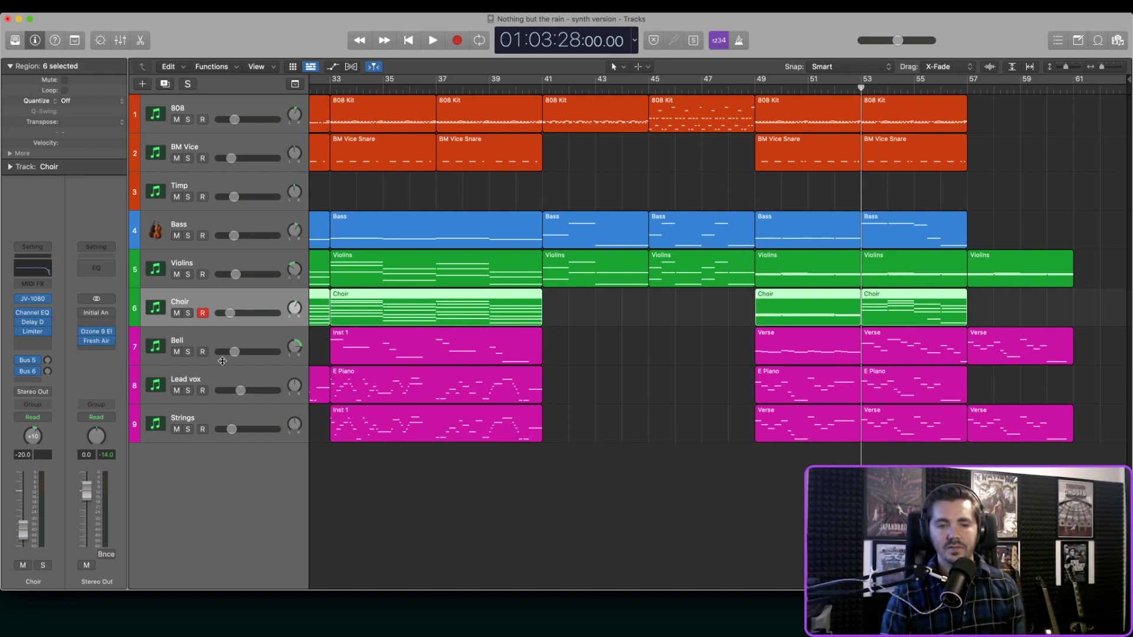
Step: Solo Bell and Lead vox, play them from bar 53 and restart playback from just before that bar
click(188, 351)
click(188, 391)
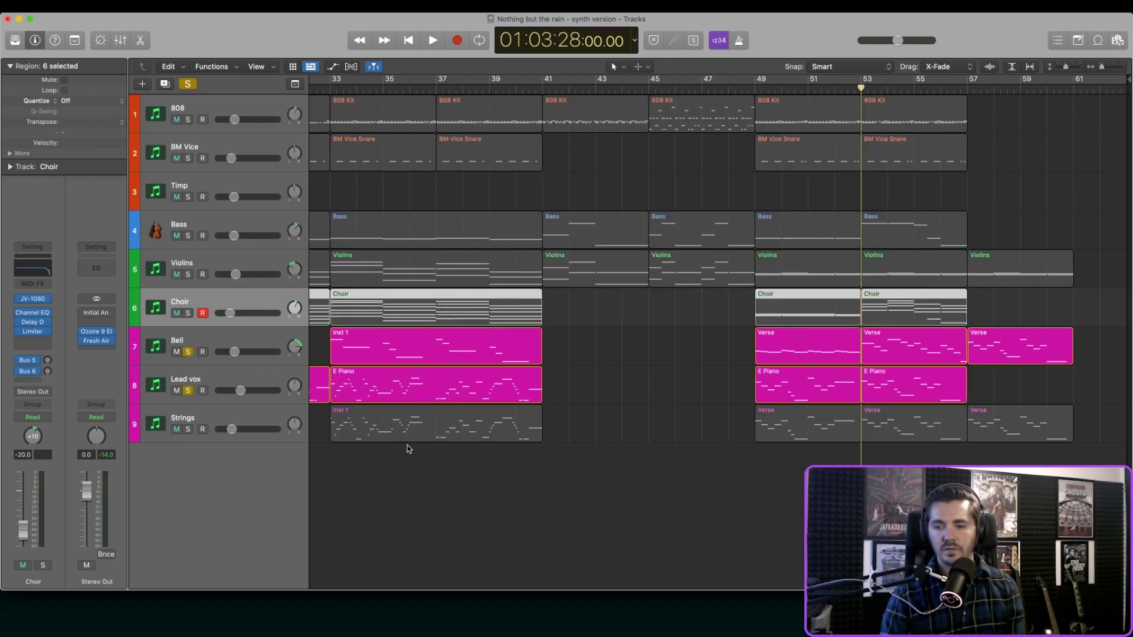
key(space)
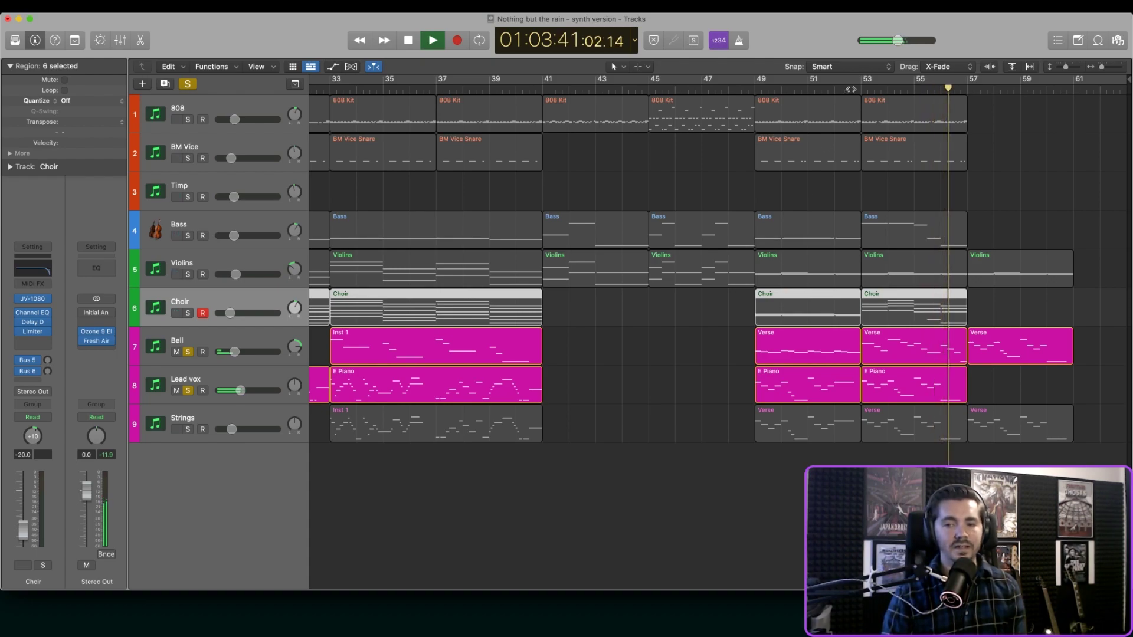
click(850, 89)
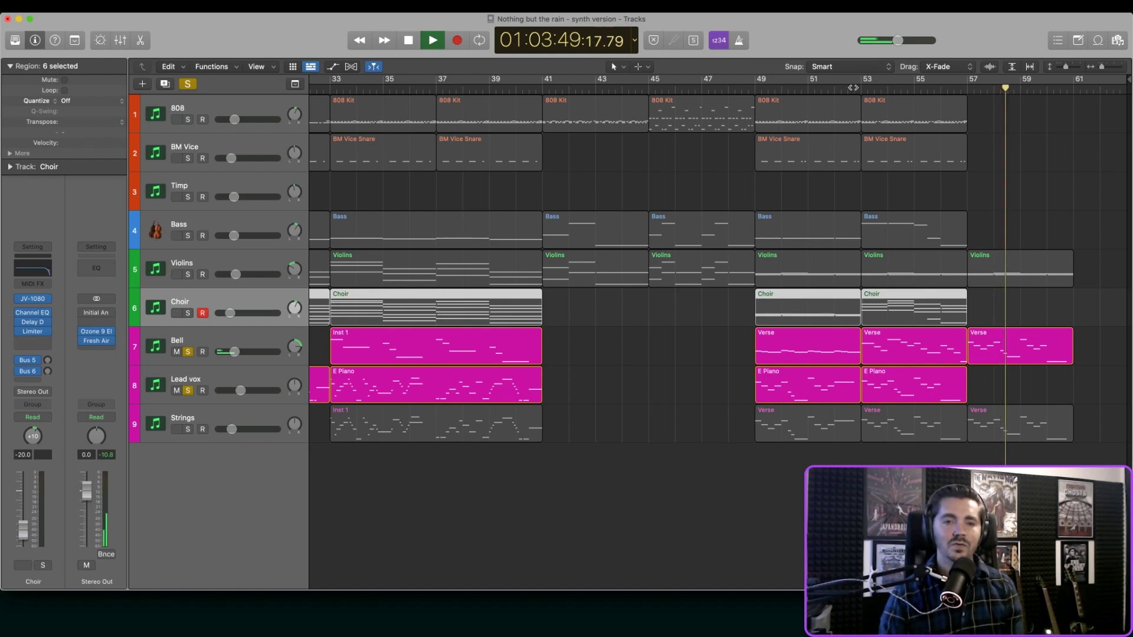
Step: Clear all solos, replay the full mix from just before bar 53 and enable the Initial An plug-in on Stereo Out
click(194, 83)
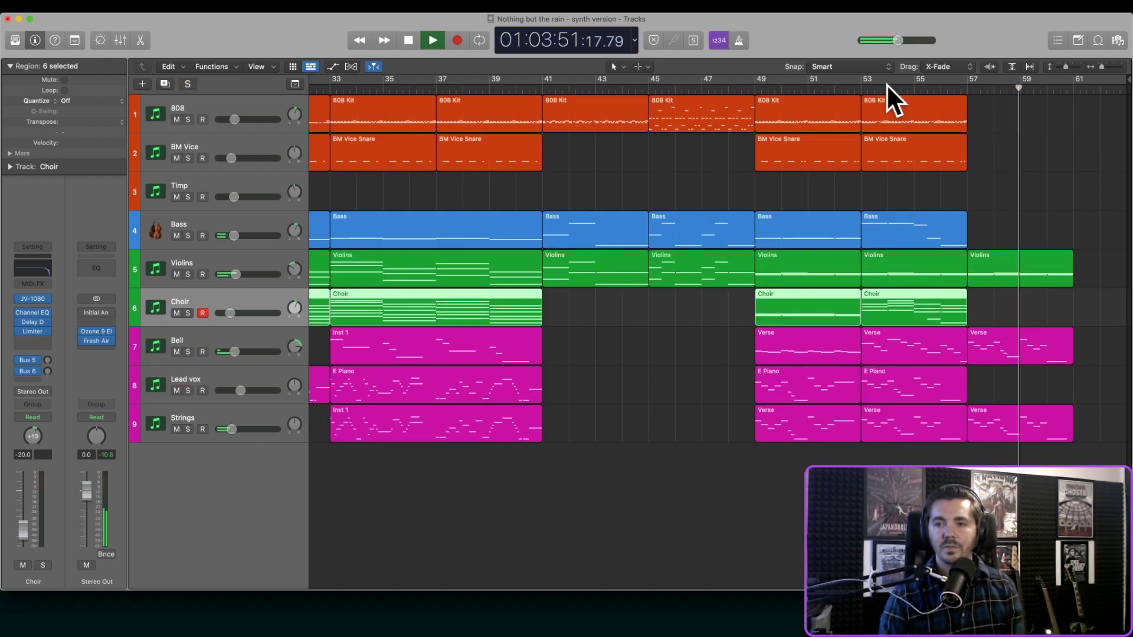
click(852, 87)
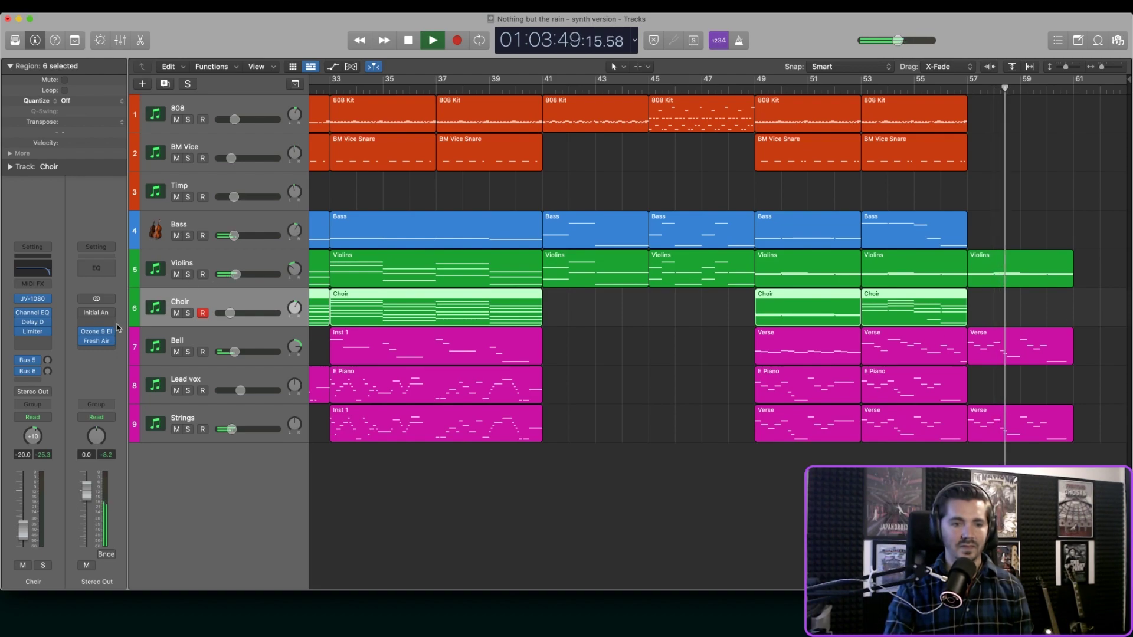
click(83, 314)
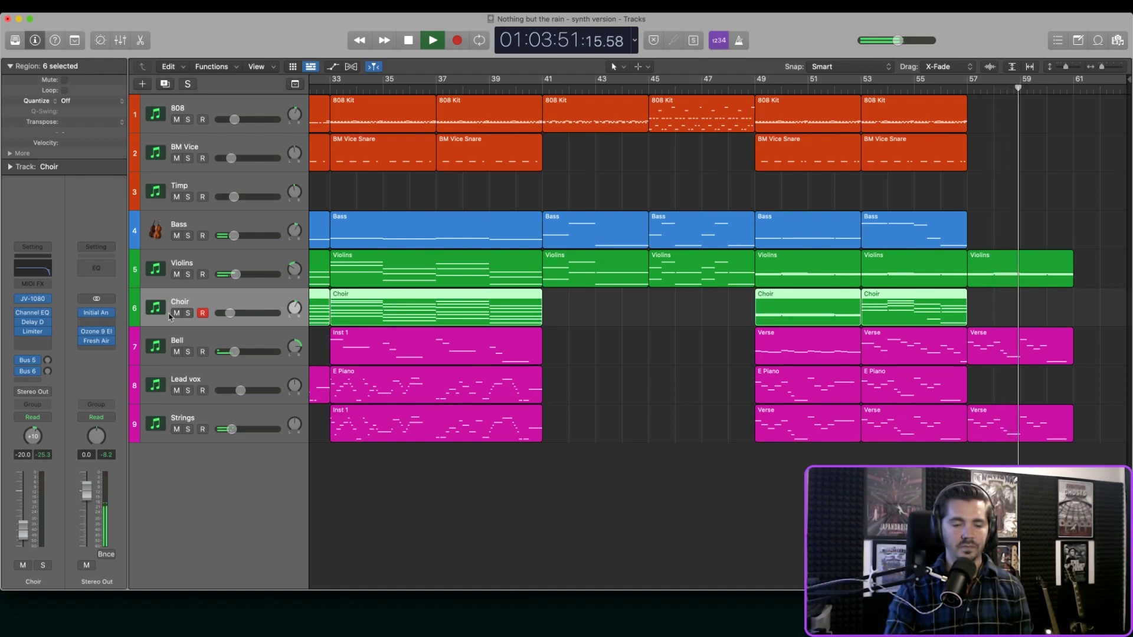
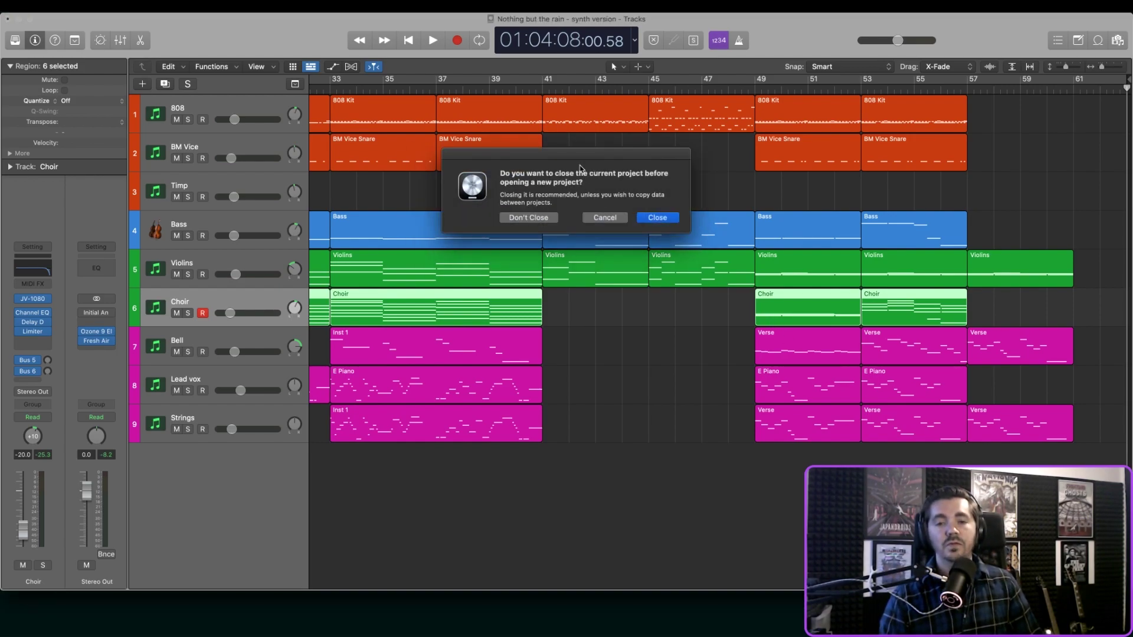
Step: Open the "Nothing but the rain" project without closing the current one, hide its Library and fit all seven tracks in view
click(537, 220)
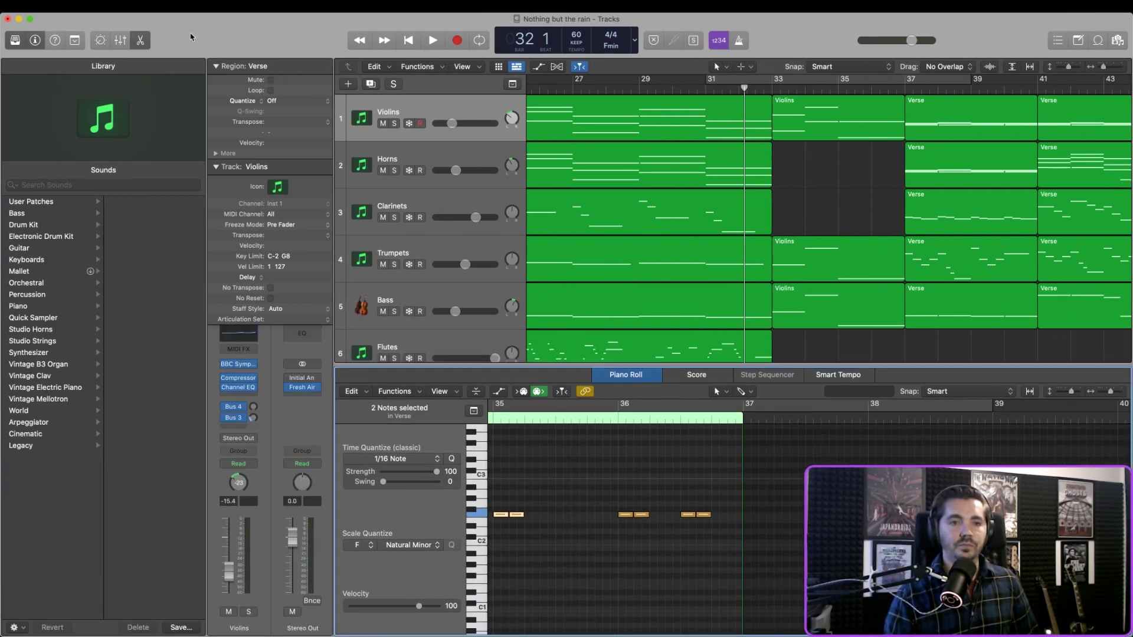
click(291, 5)
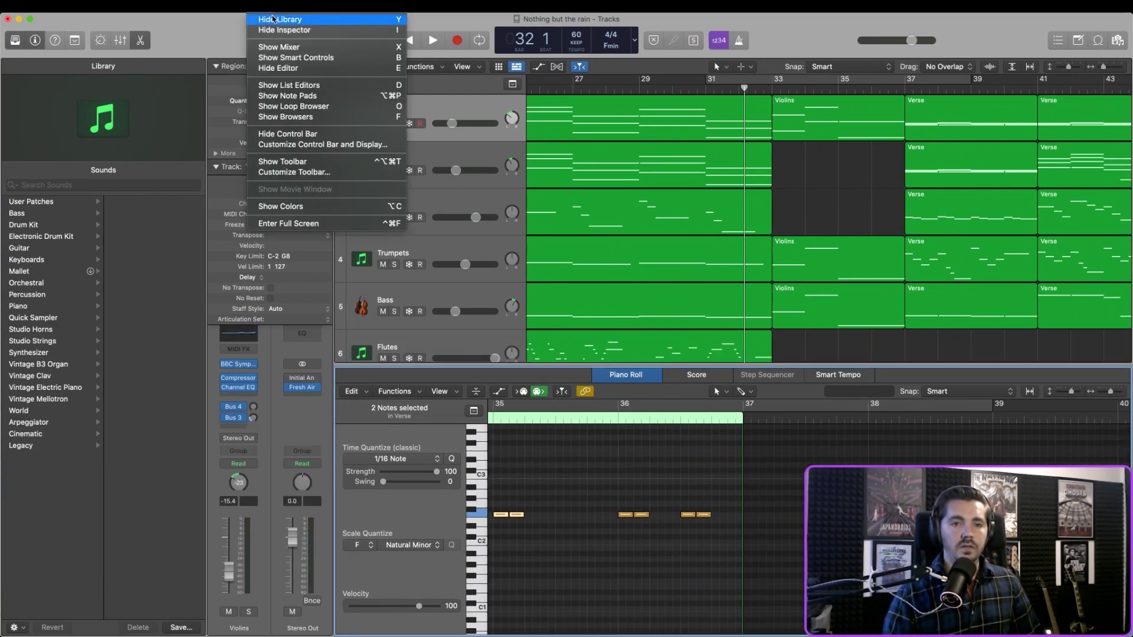
click(281, 20)
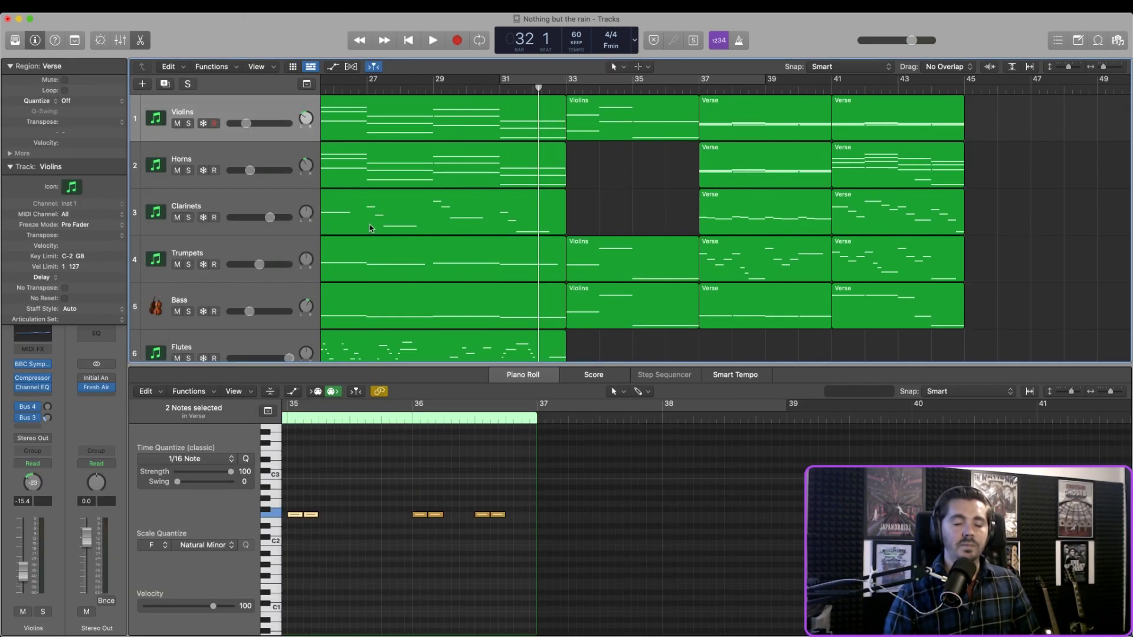
scroll(437, 244, left, 15)
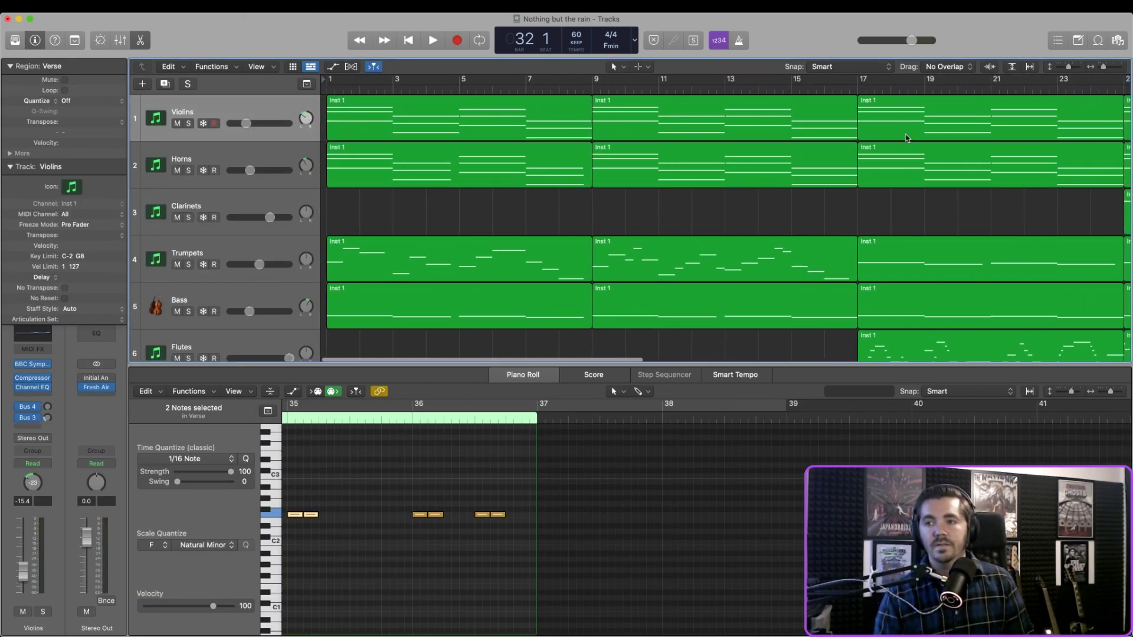
drag(1103, 66, 1067, 67)
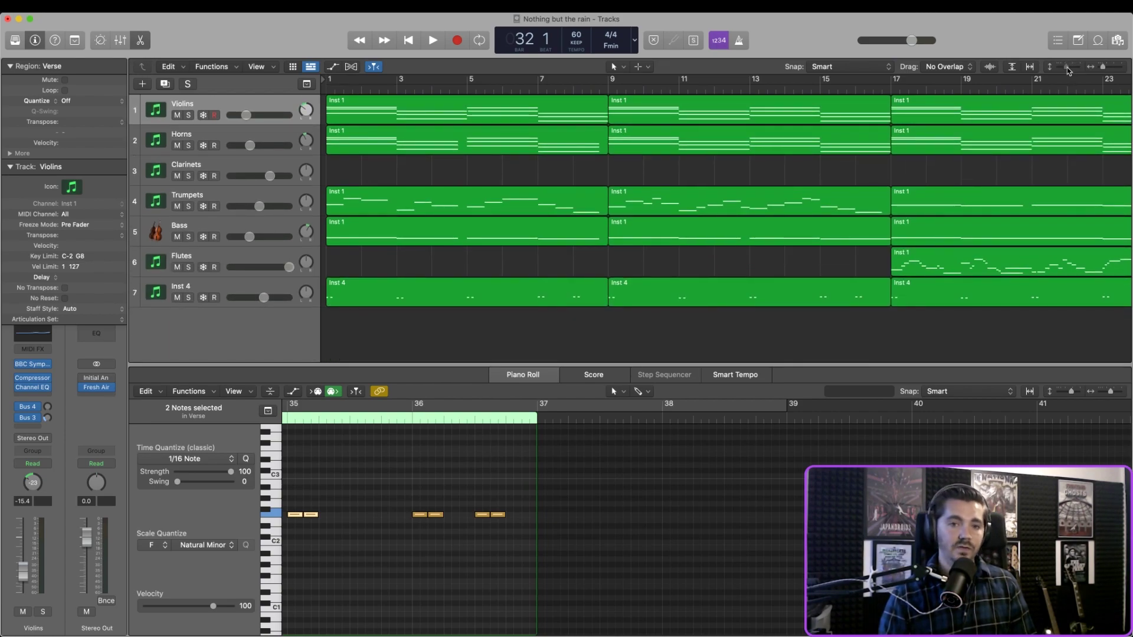
Step: Return the playhead to bar 1, select the Clarinets track, inspect its BBC Symphony Orchestra instrument and close the plug-in window
click(409, 40)
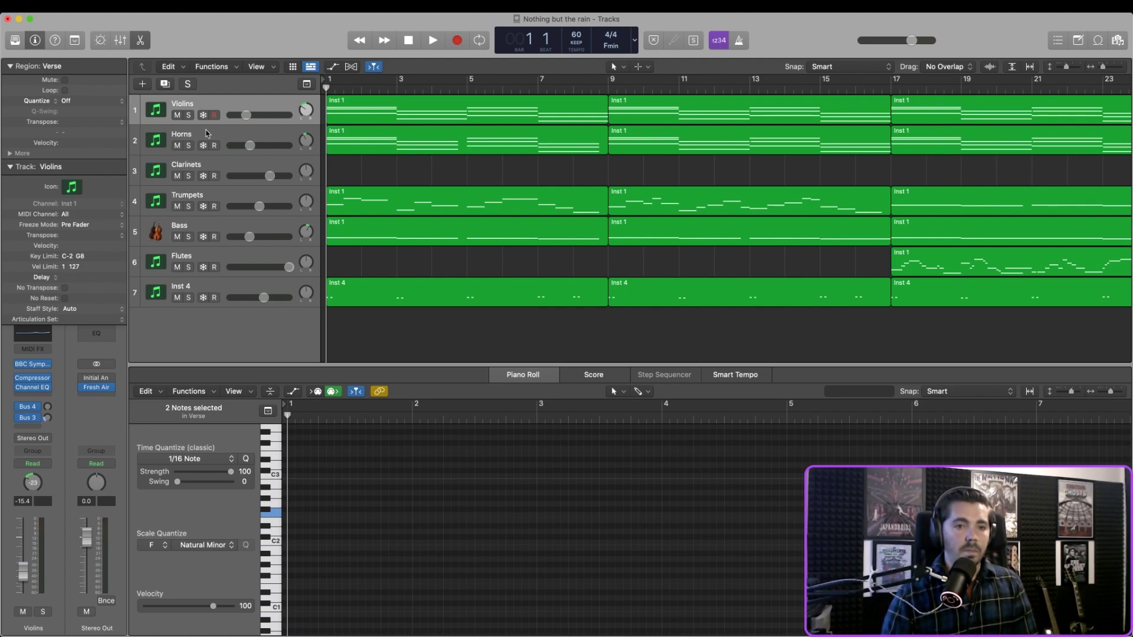
click(209, 134)
click(214, 170)
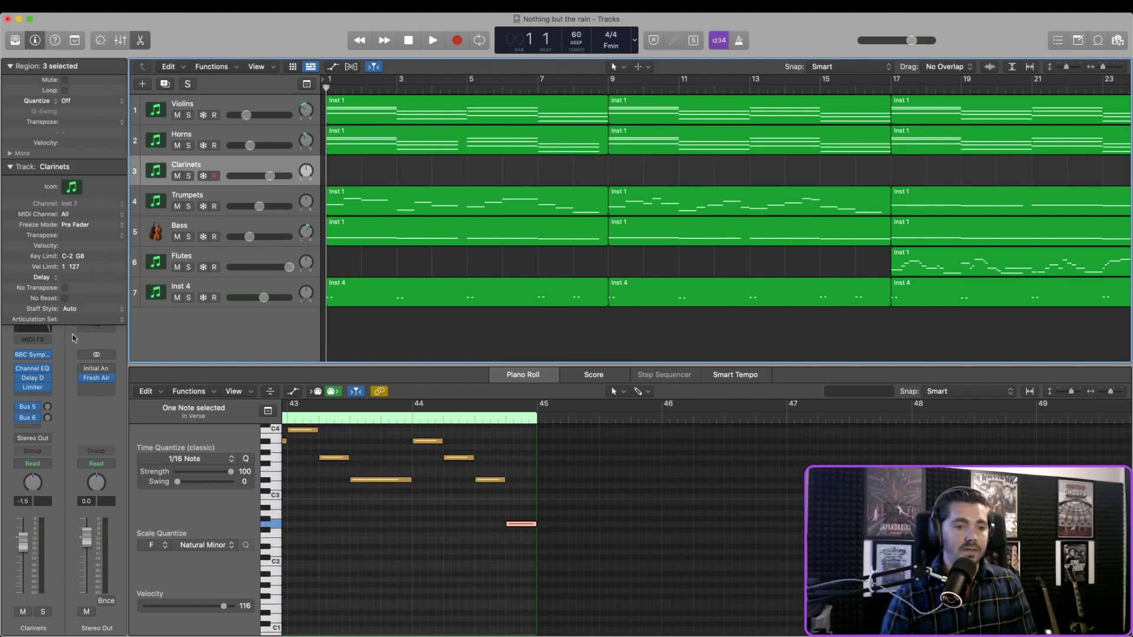
click(33, 357)
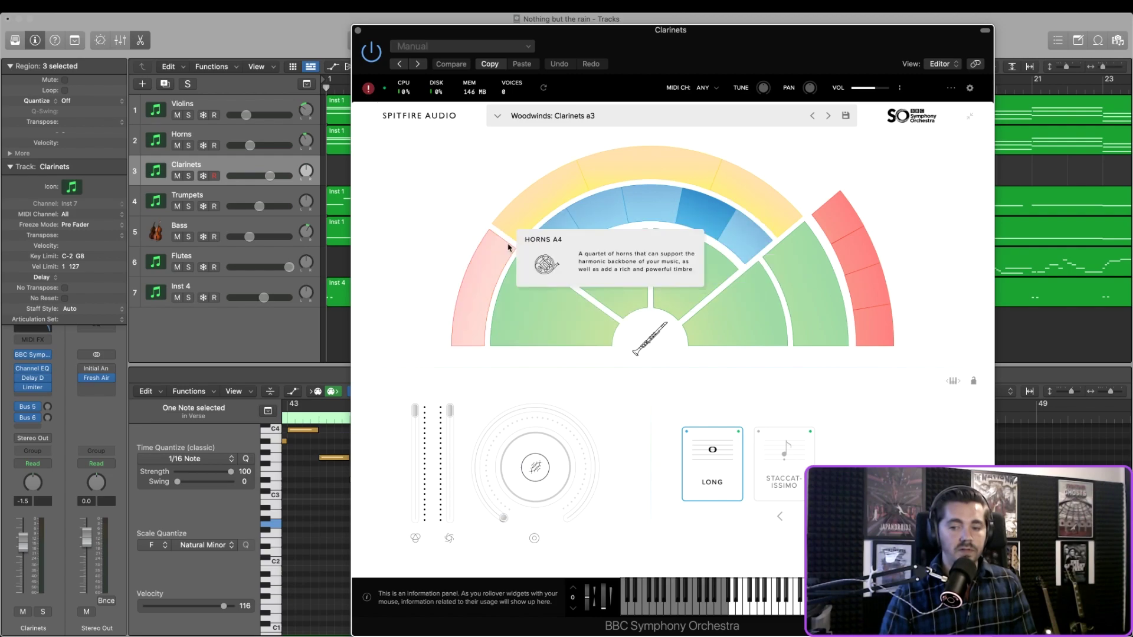
click(357, 30)
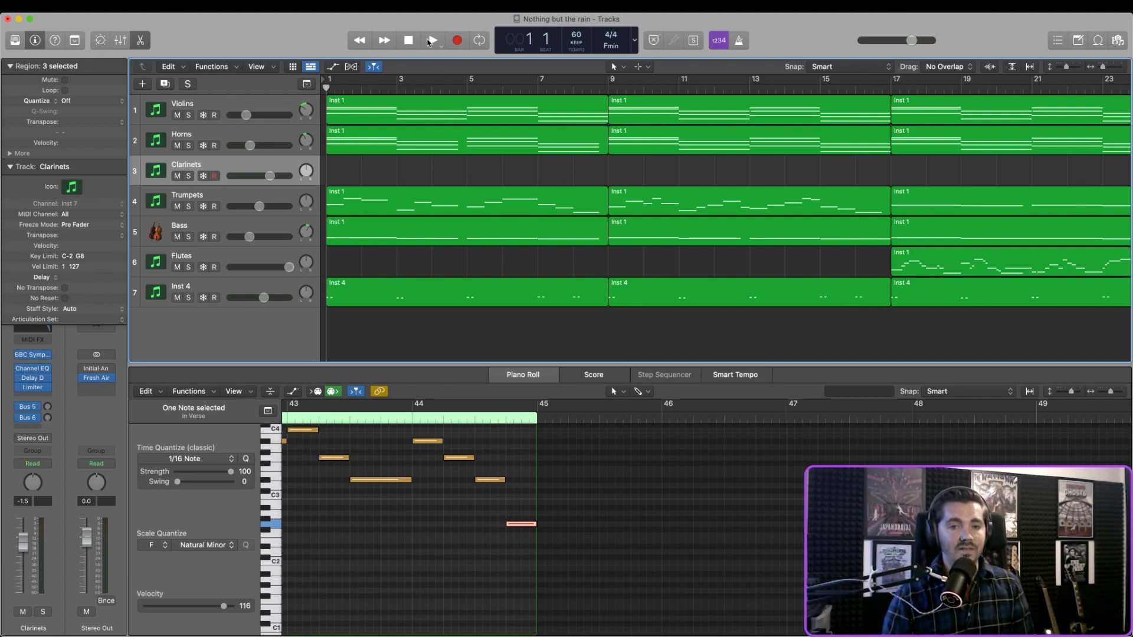
Step: Play from bar 1 with the master volume slightly lowered, briefly soloing Violins and Horns one after the other
click(432, 40)
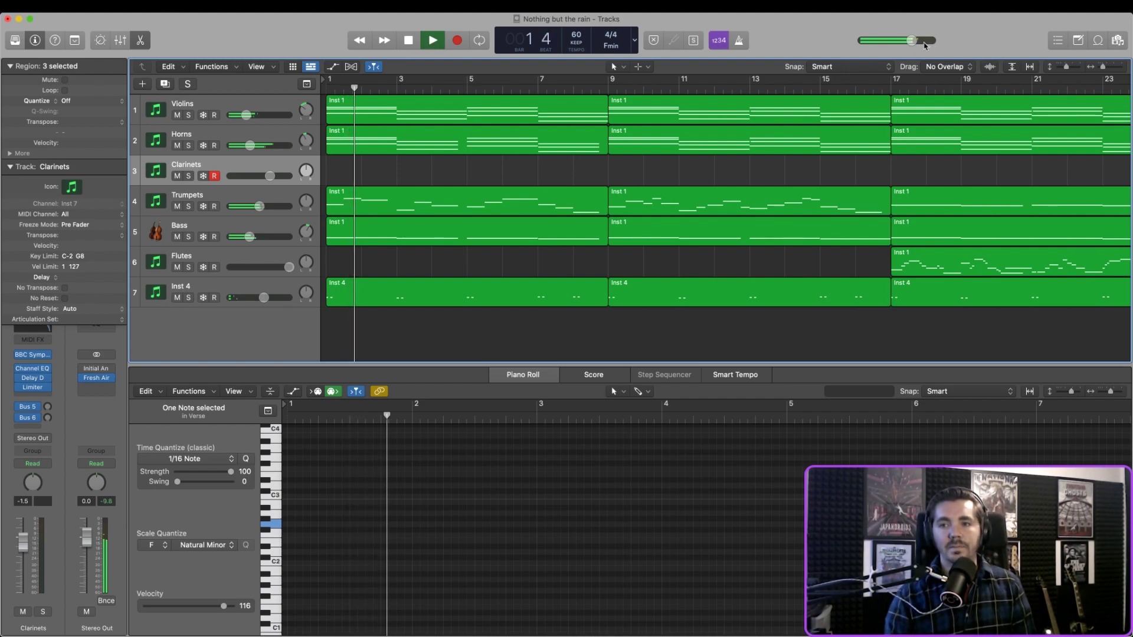
drag(914, 46, 901, 47)
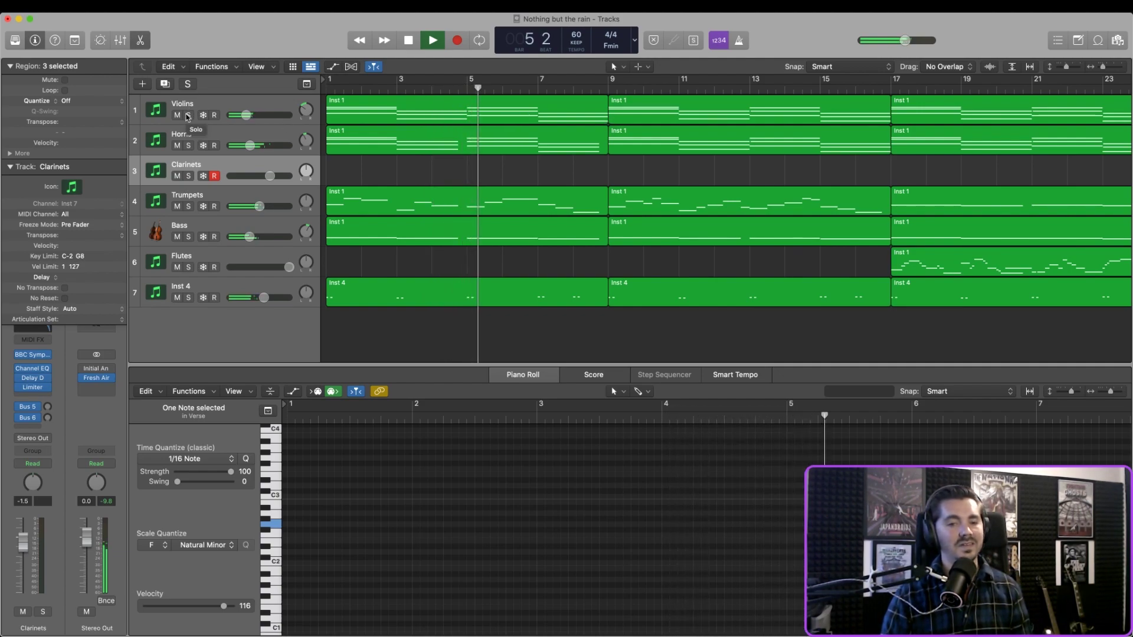
click(188, 116)
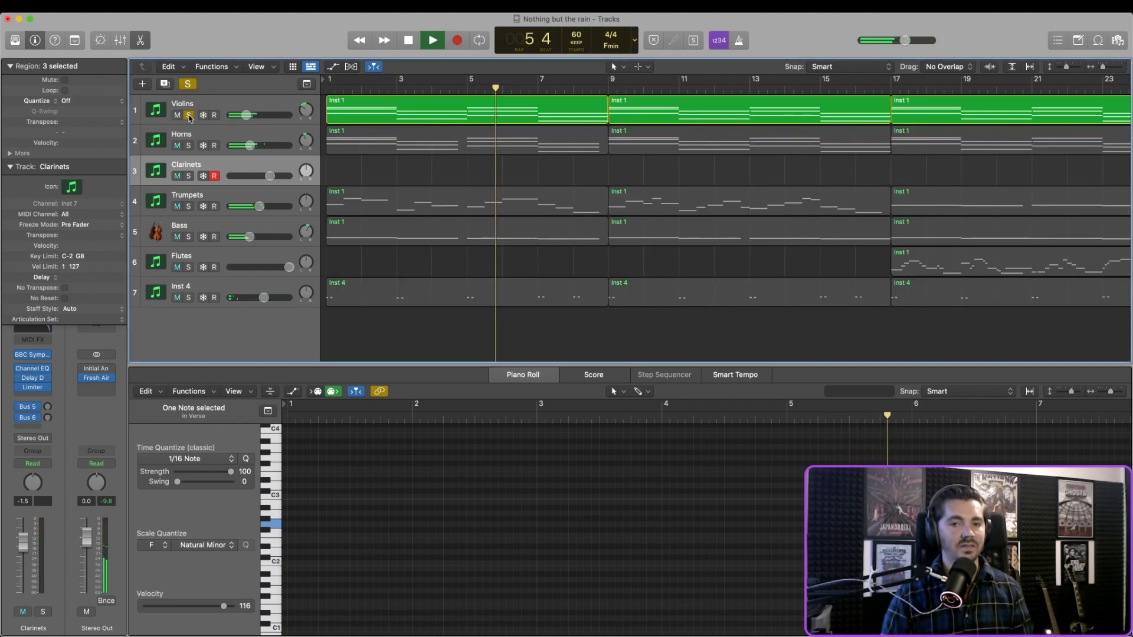
click(187, 116)
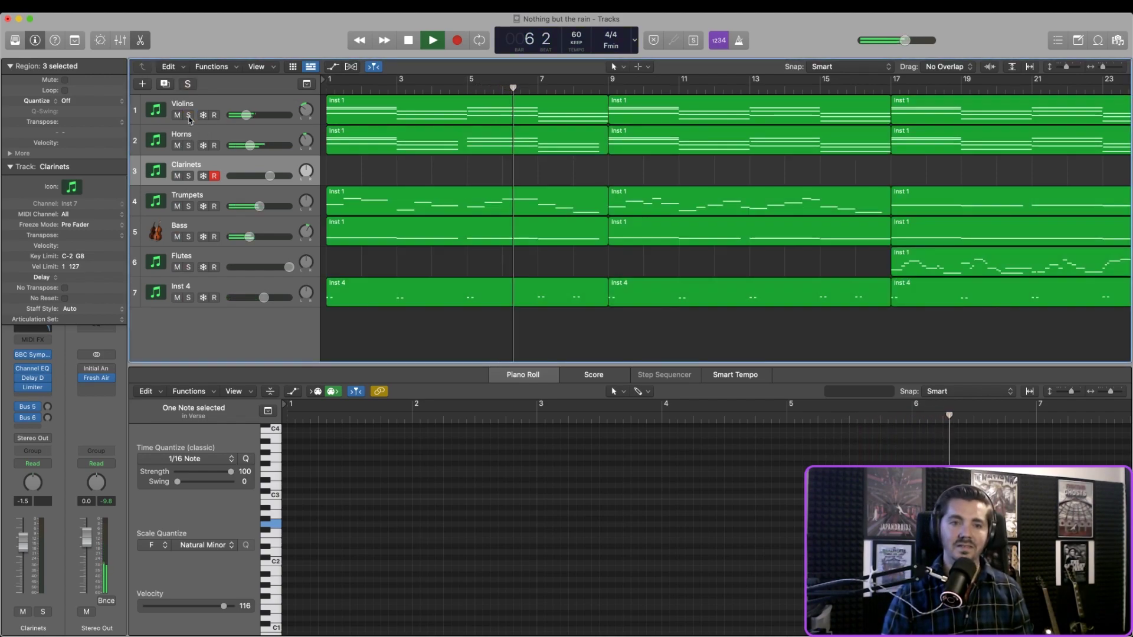
click(189, 146)
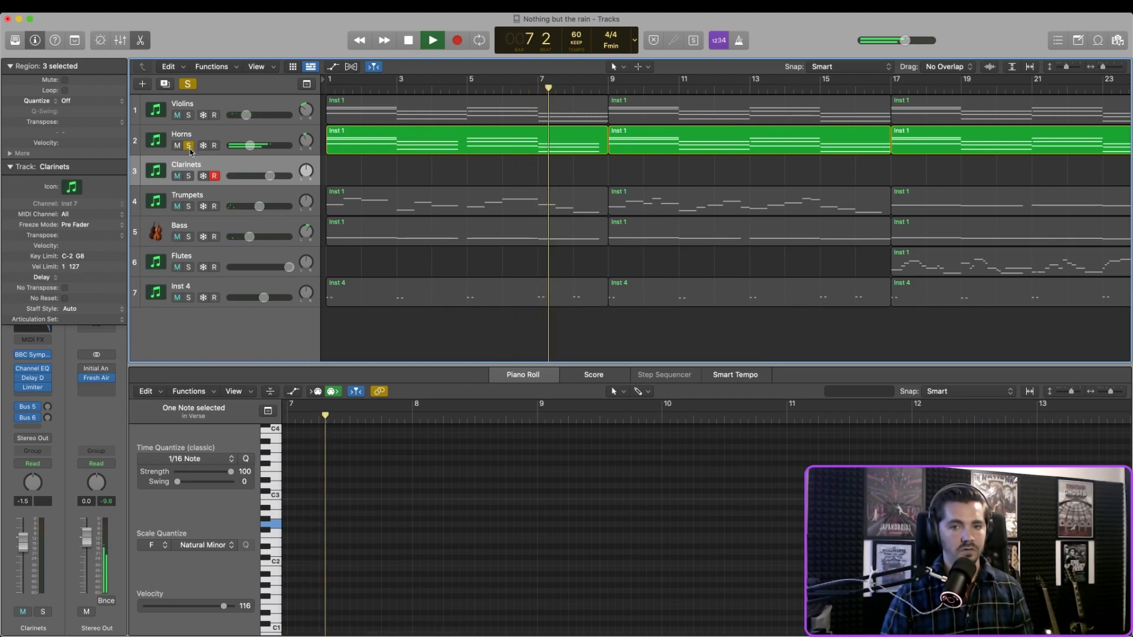
click(189, 146)
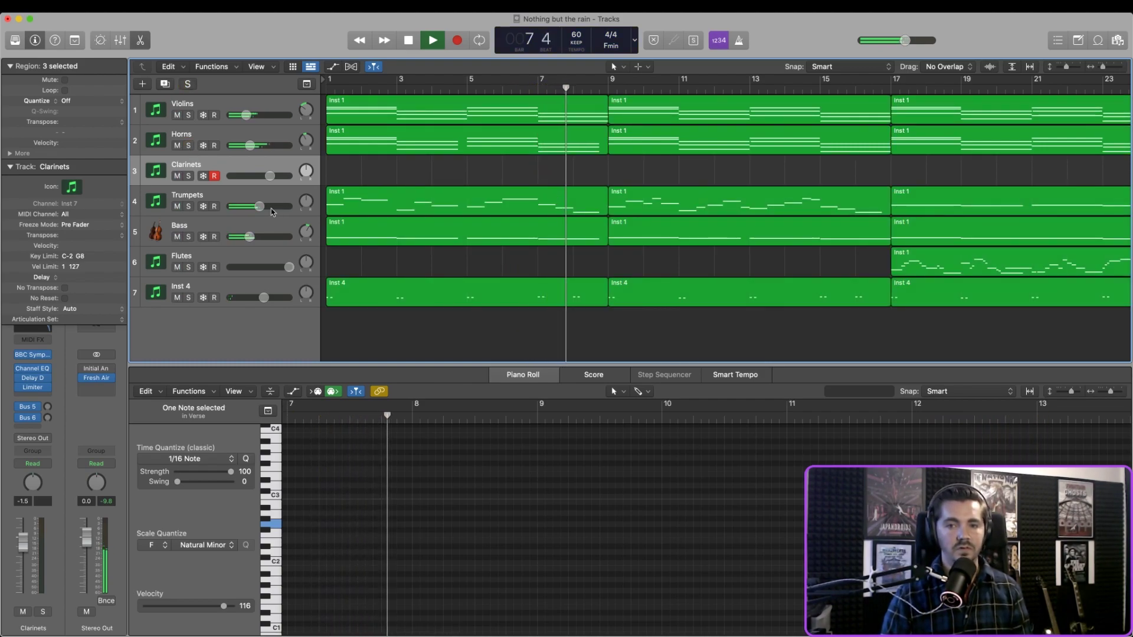
Step: Solo Trumpets and Bass during playback and show the Bass notes in the Piano Roll
click(189, 206)
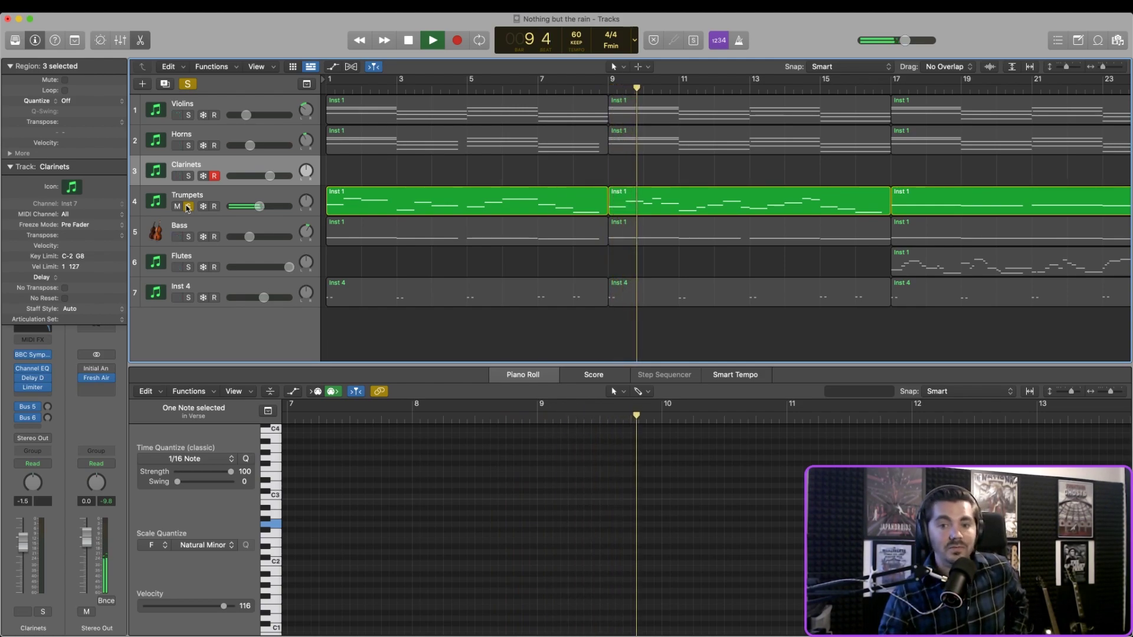
click(188, 236)
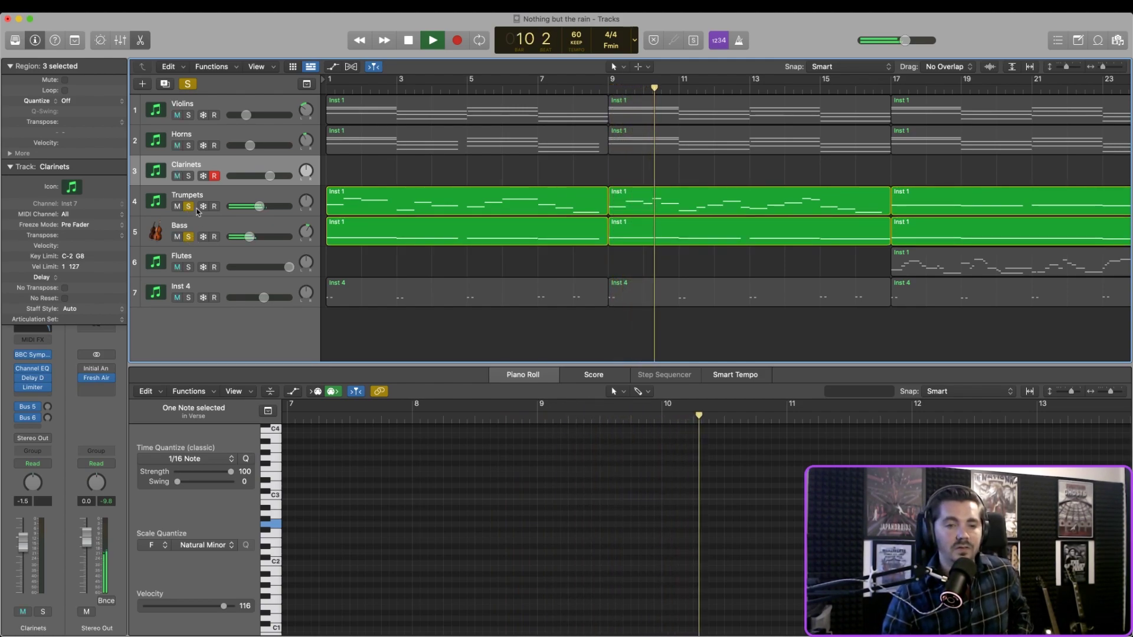
click(196, 228)
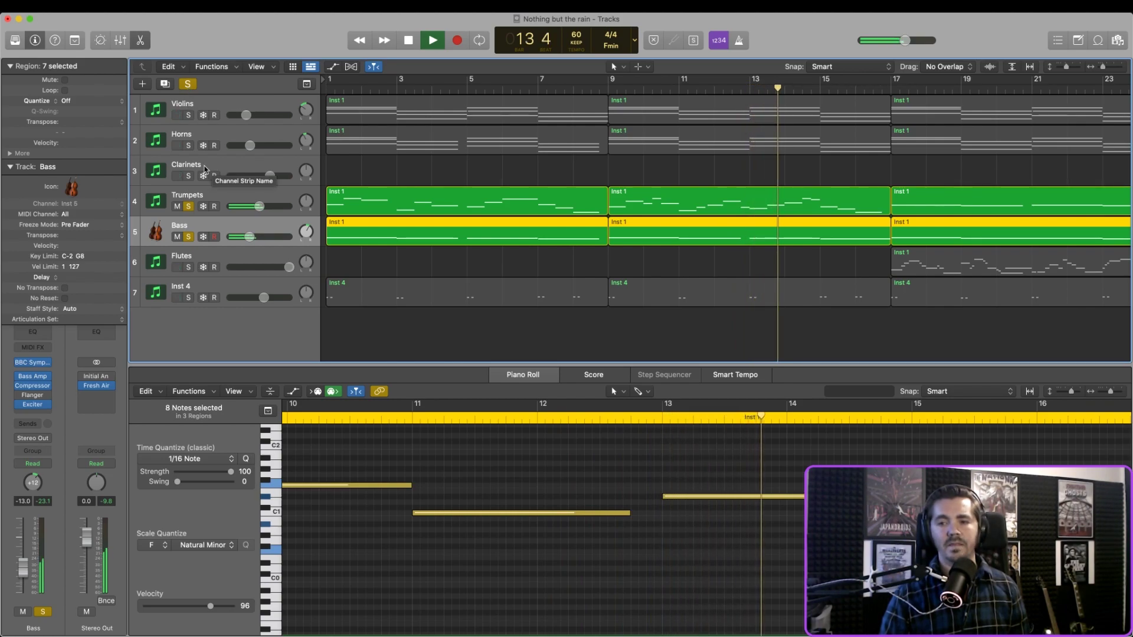
Step: Select and solo the Flutes track, and unsolo Trumpets and Bass so Flutes plays alone from bar 17 on
click(230, 262)
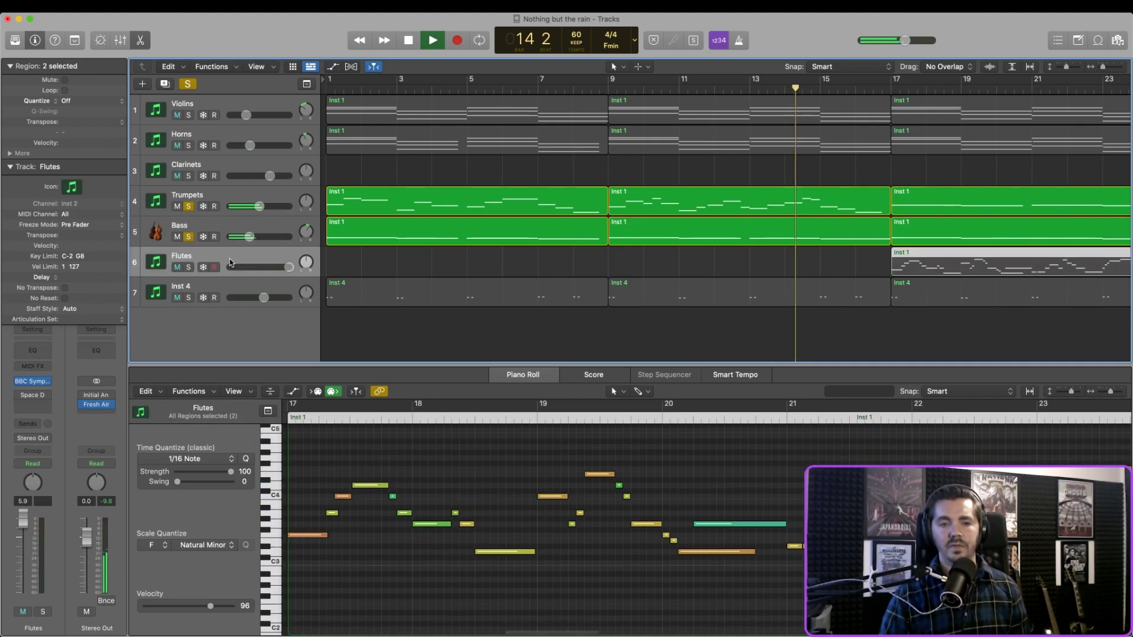
click(190, 268)
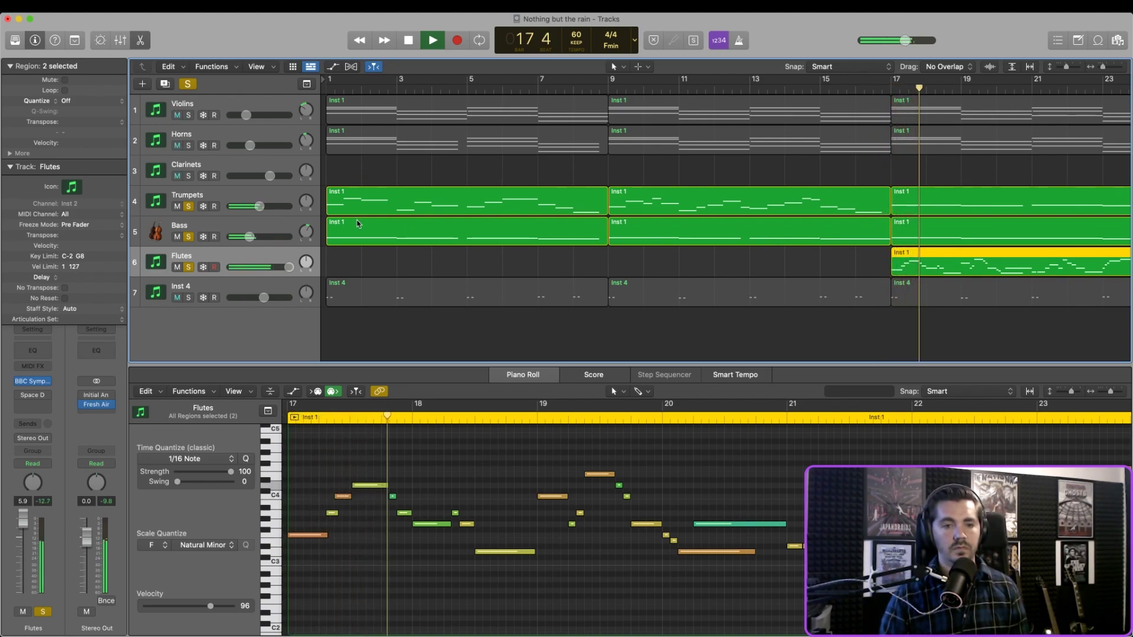
click(188, 206)
click(188, 236)
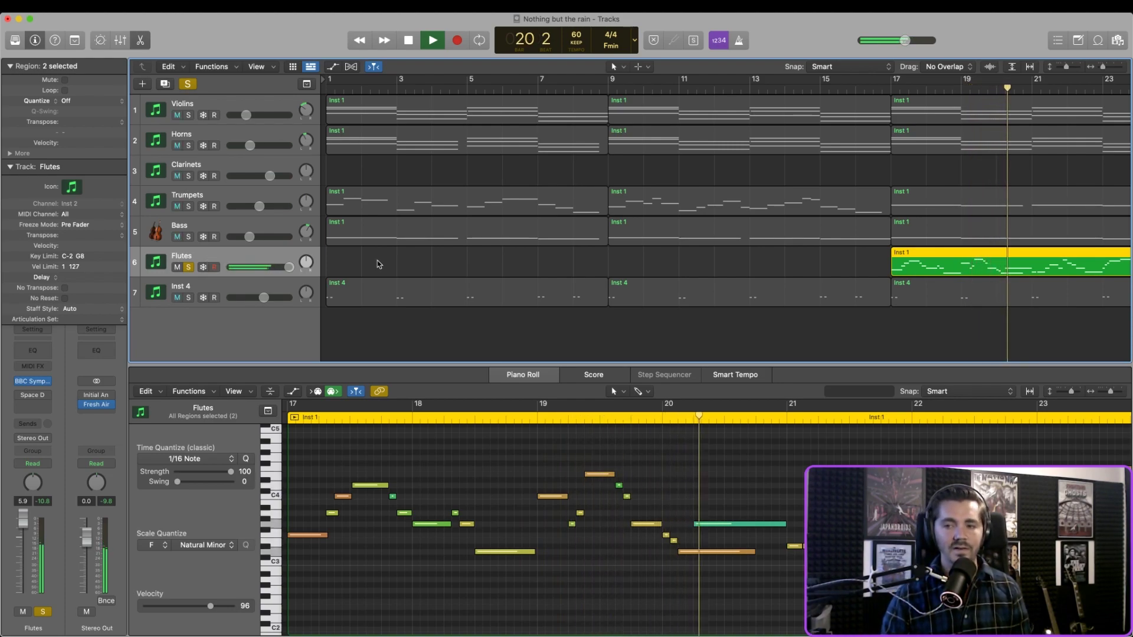
Step: Survey the later regions of the arrangement up to bar 45 while Flutes plays soloed, and stop playback just before bar 25
scroll(499, 324, right, 10)
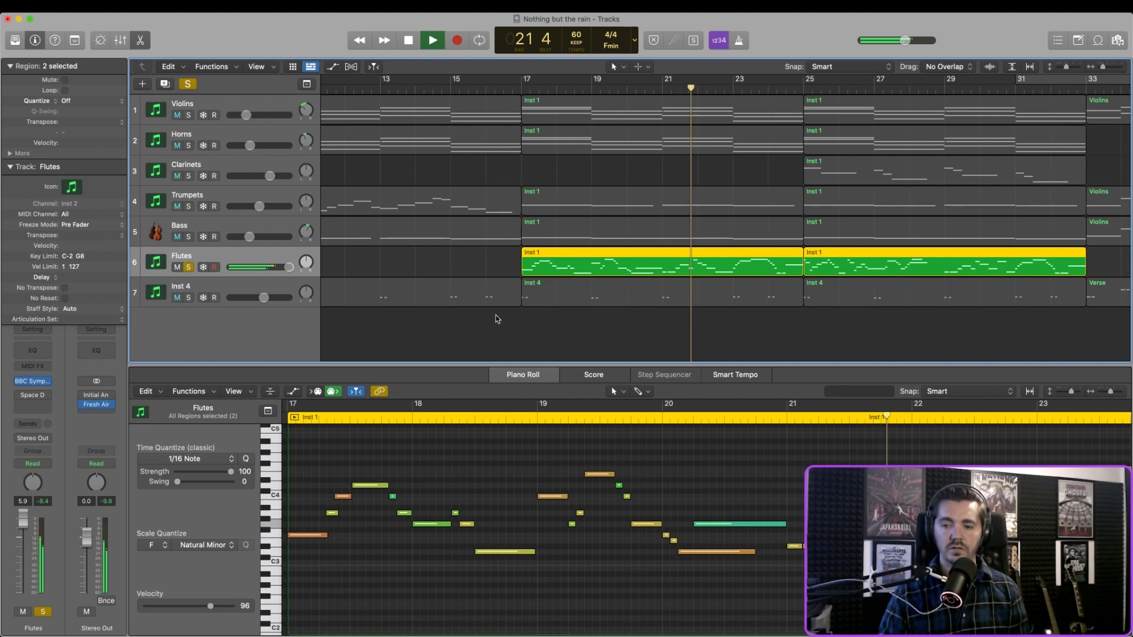
scroll(539, 315, right, 5)
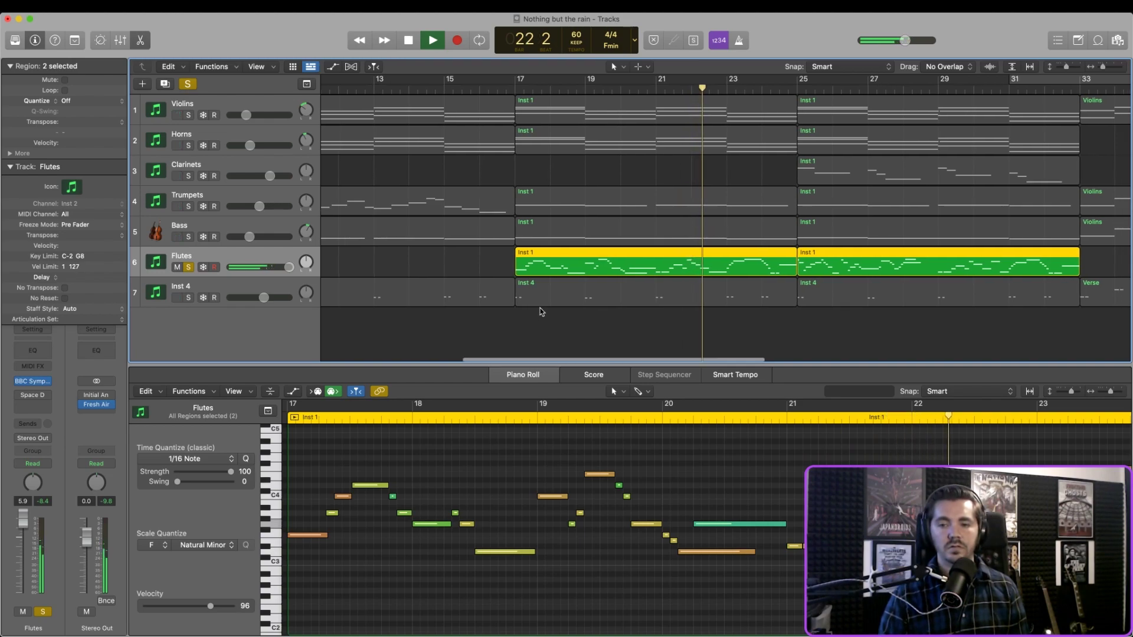
scroll(543, 312, right, 3)
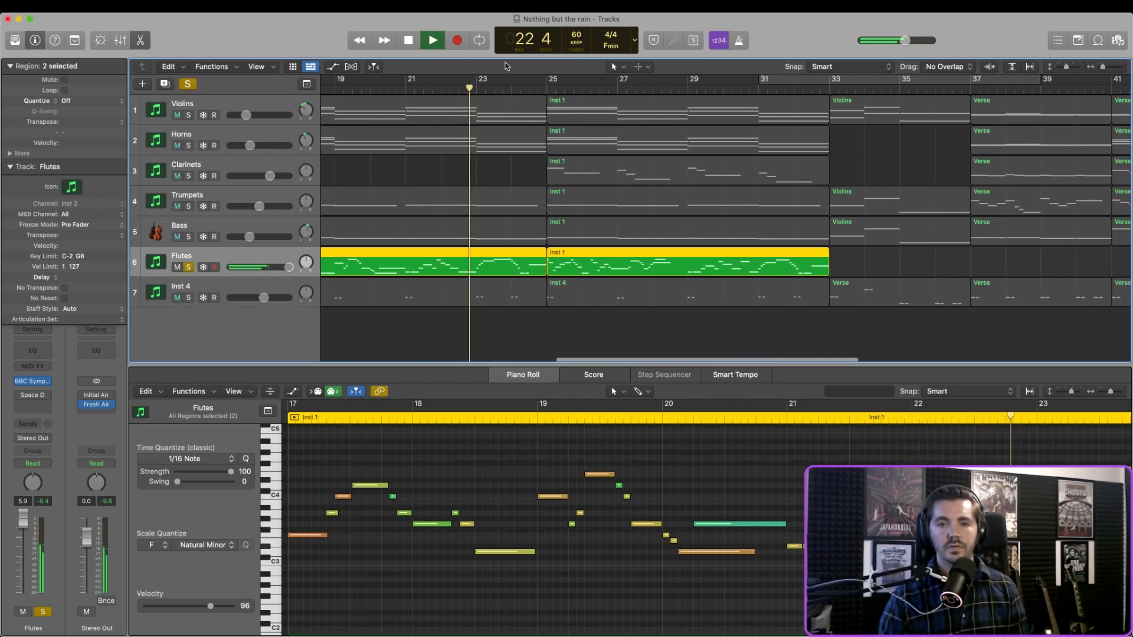
scroll(583, 140, right, 6)
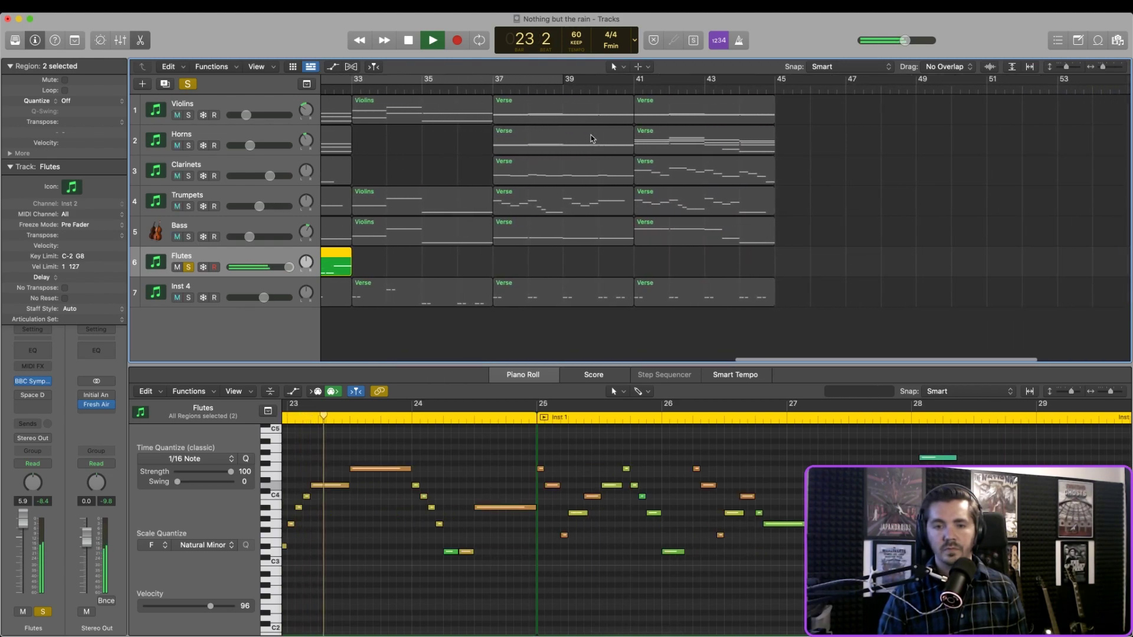
scroll(582, 141, left, 2)
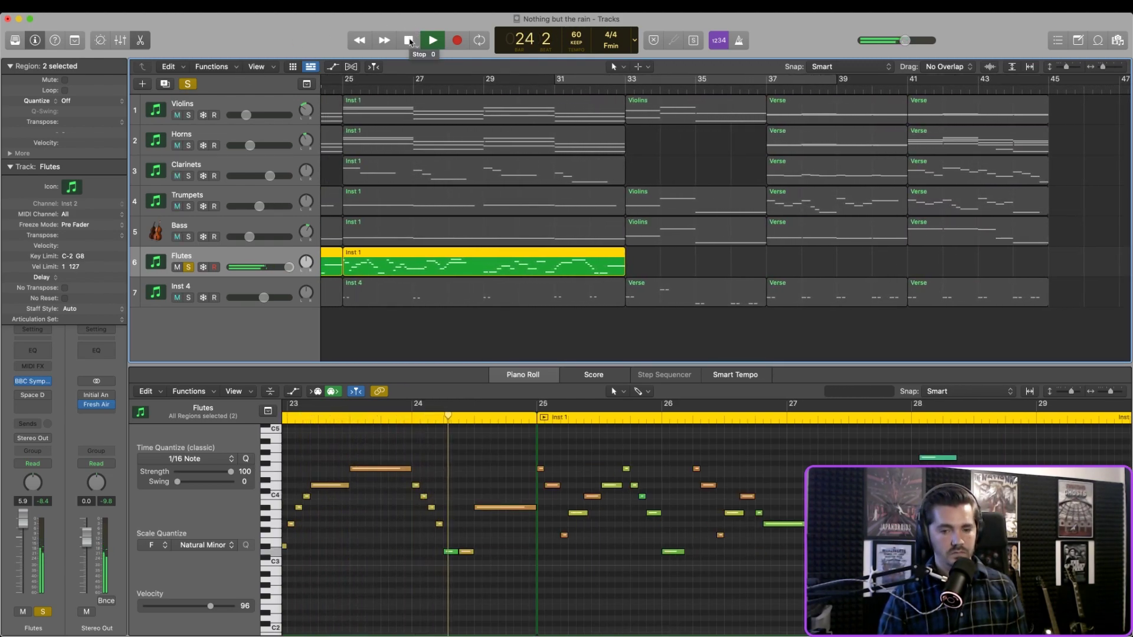
click(410, 40)
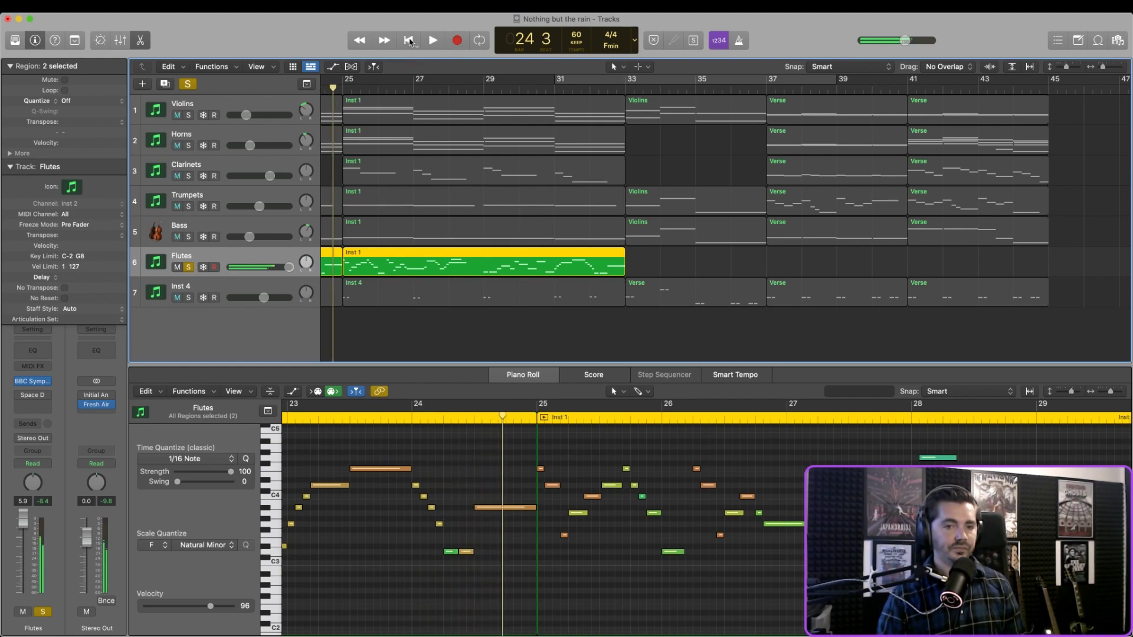
scroll(348, 239, left, 5)
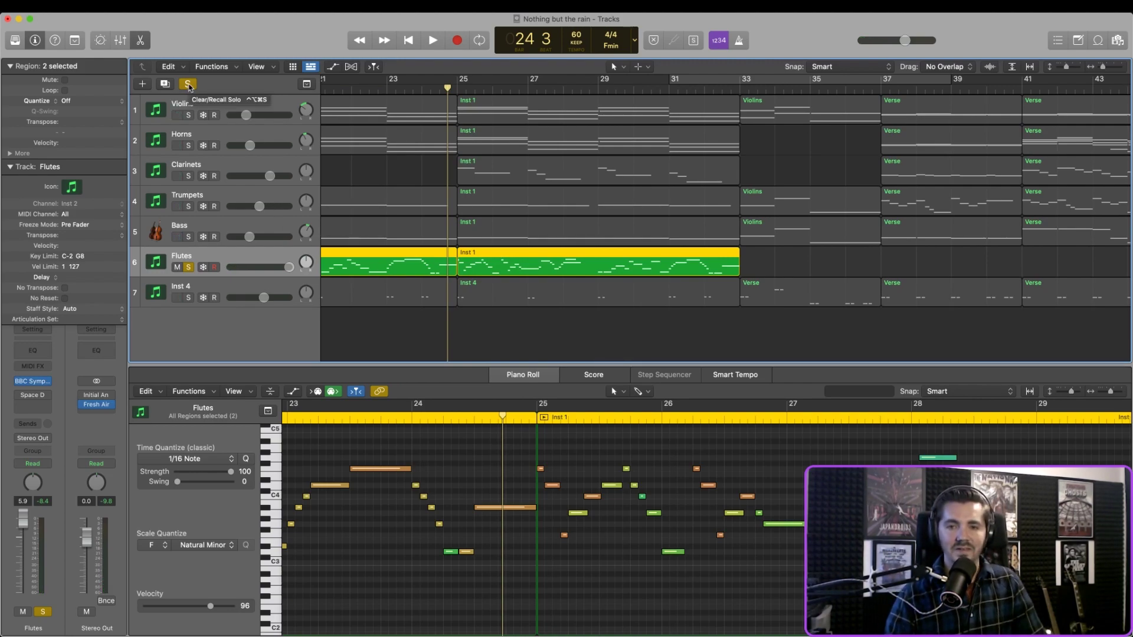
Step: Clear the active solo and close the orchestral "Nothing but the rain" project without saving its changes
click(188, 84)
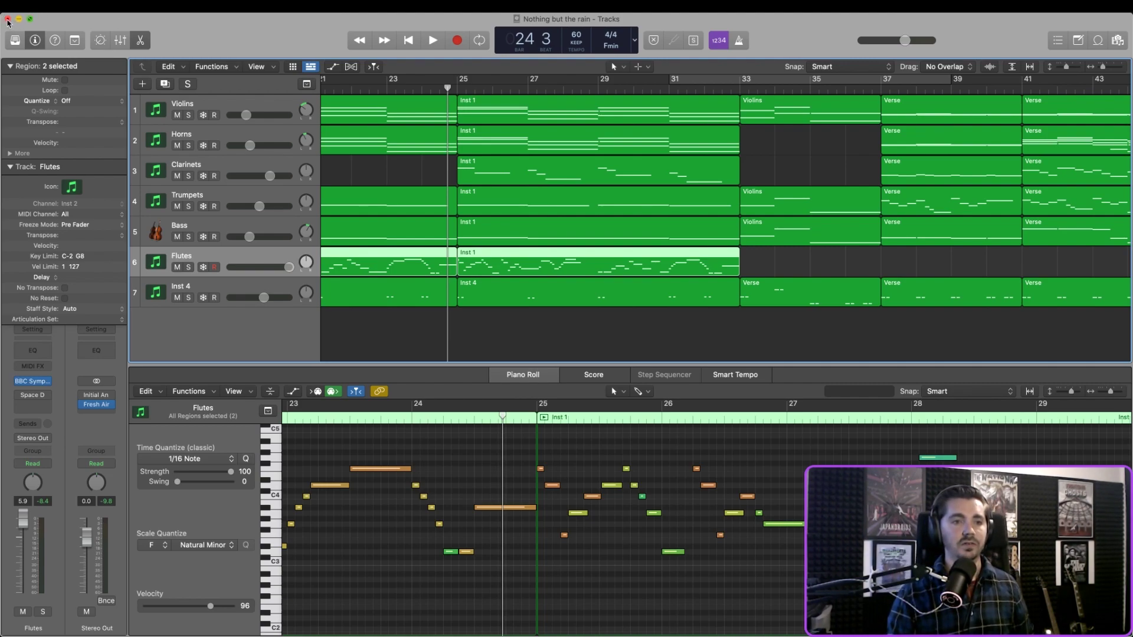
click(7, 20)
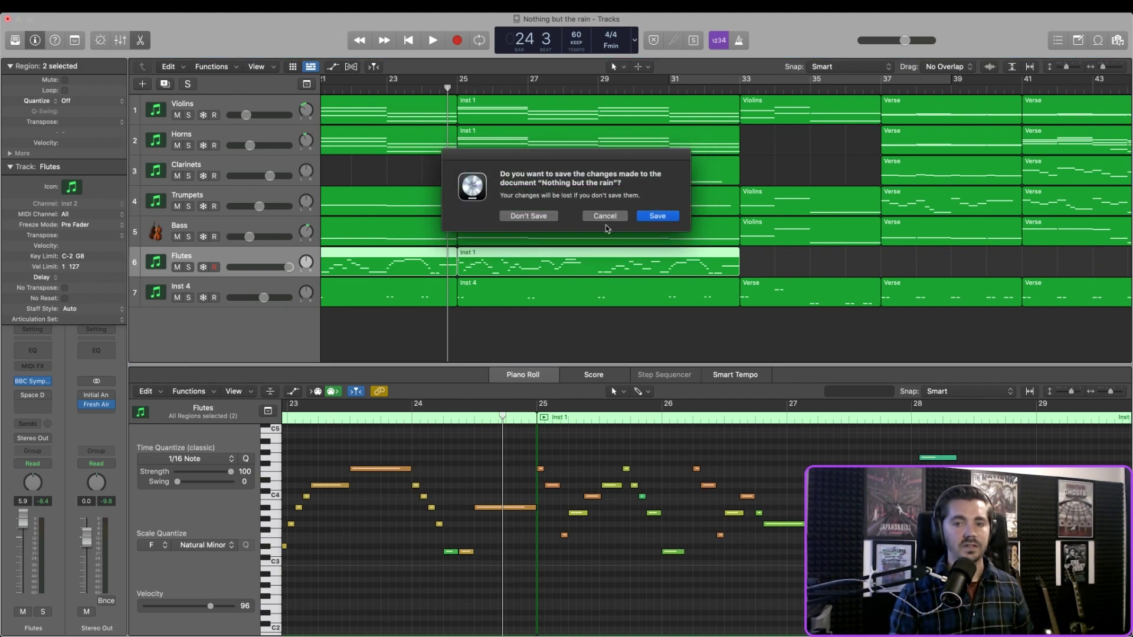
click(528, 216)
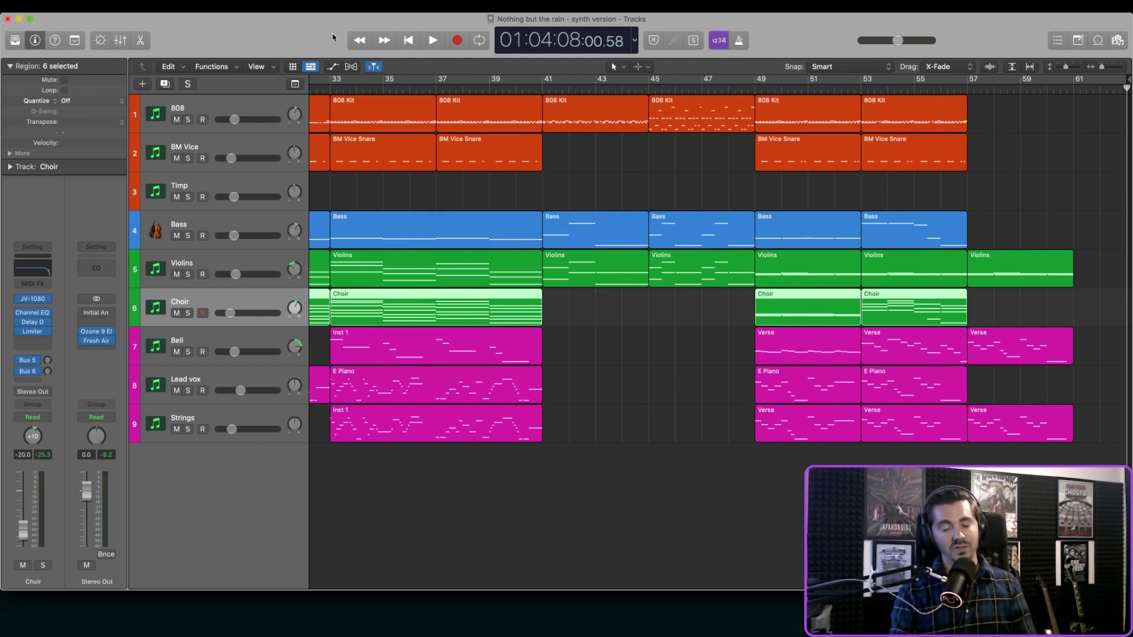
Step: Look over the synth version's arrangement, then play it from bar 1 with all tracks and follow the playhead past bar 24
scroll(786, 180, left, 15)
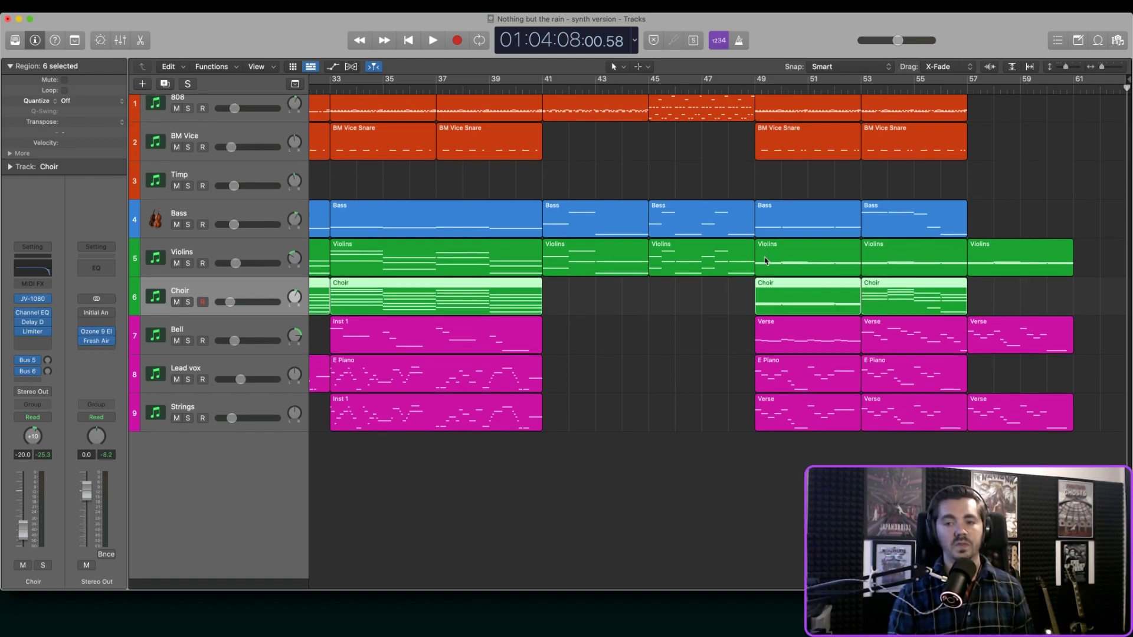
scroll(737, 246, right, 15)
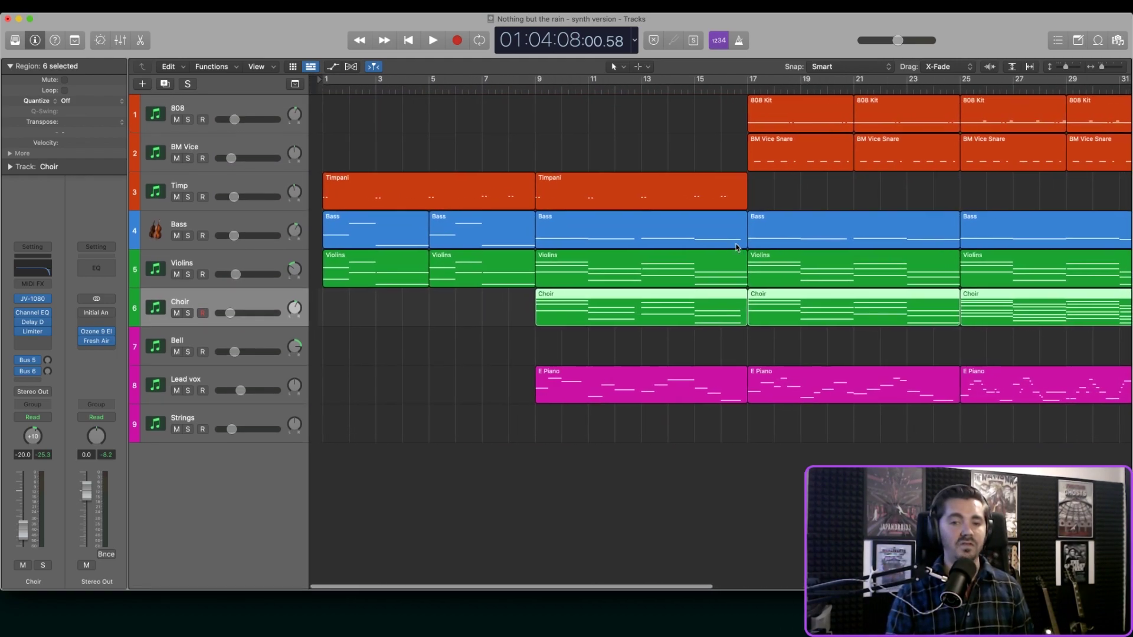
scroll(737, 247, left, 15)
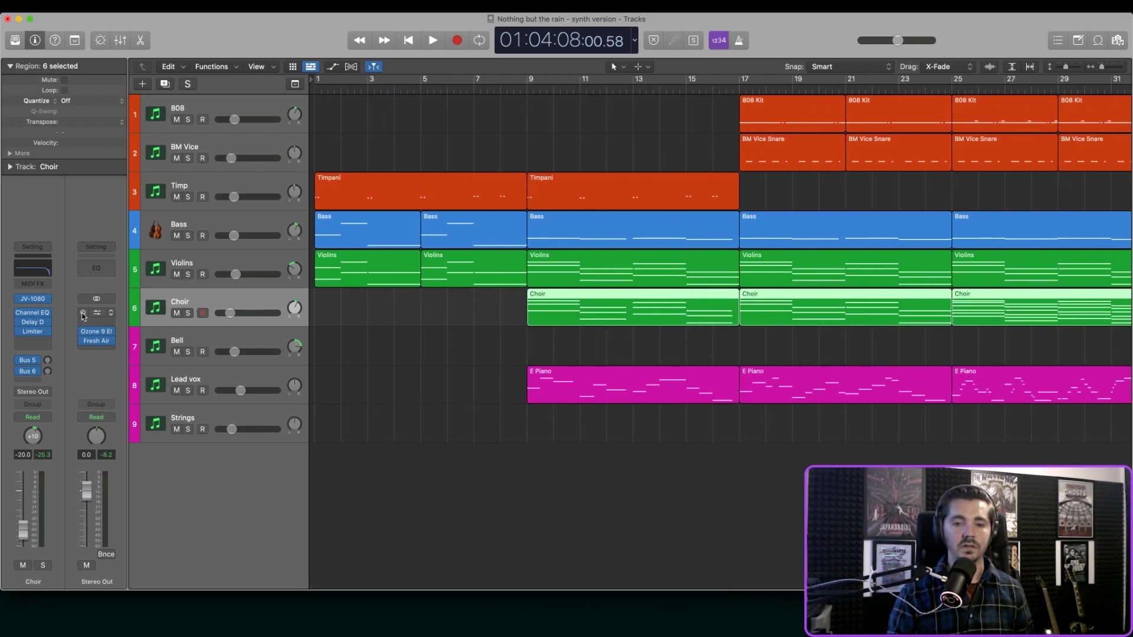
scroll(608, 350, right, 9)
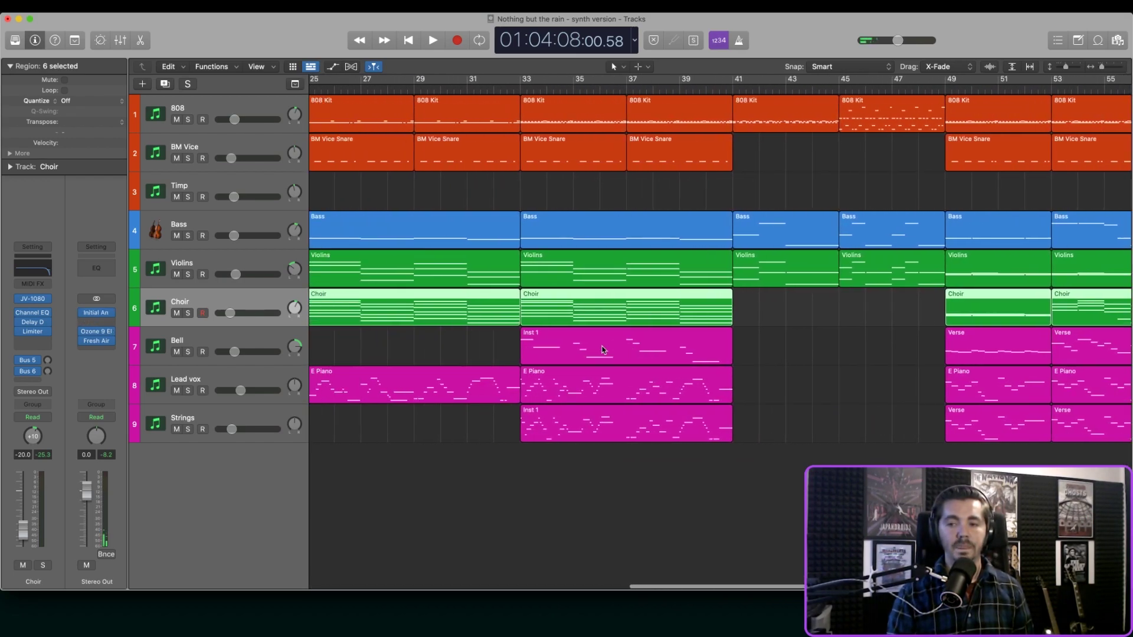
scroll(604, 350, left, 1)
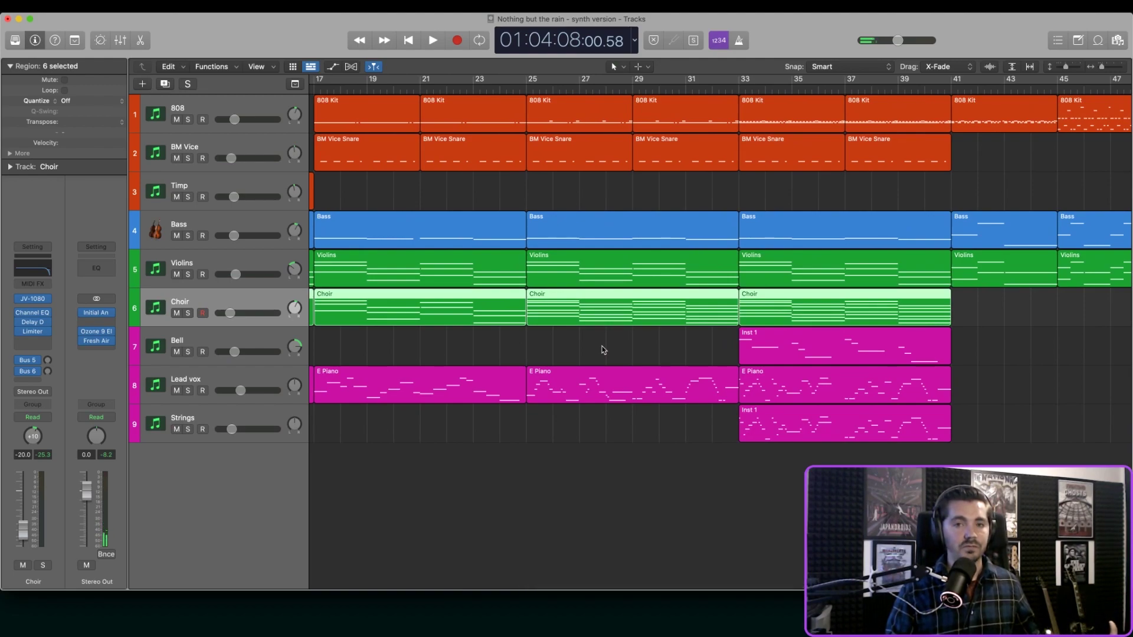
scroll(580, 346, left, 8)
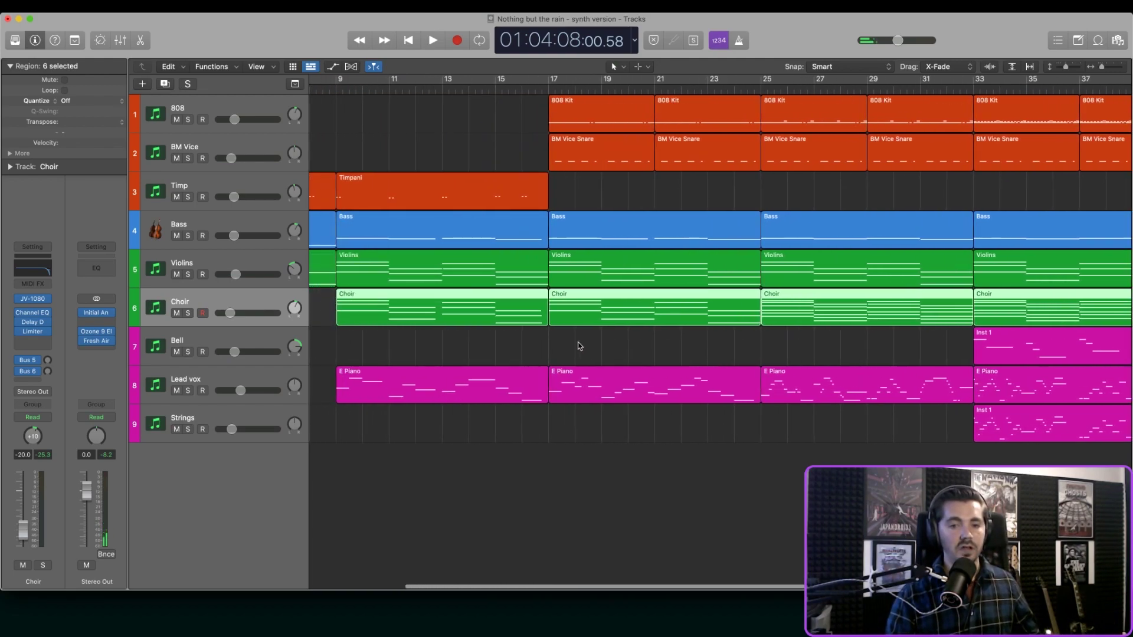
click(409, 40)
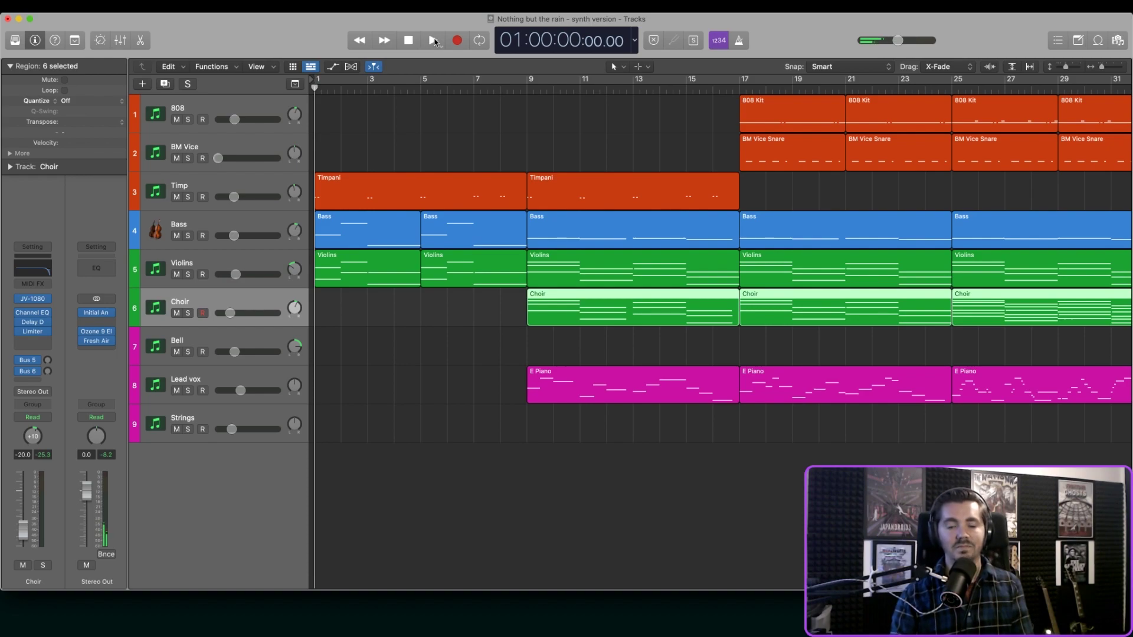
click(434, 40)
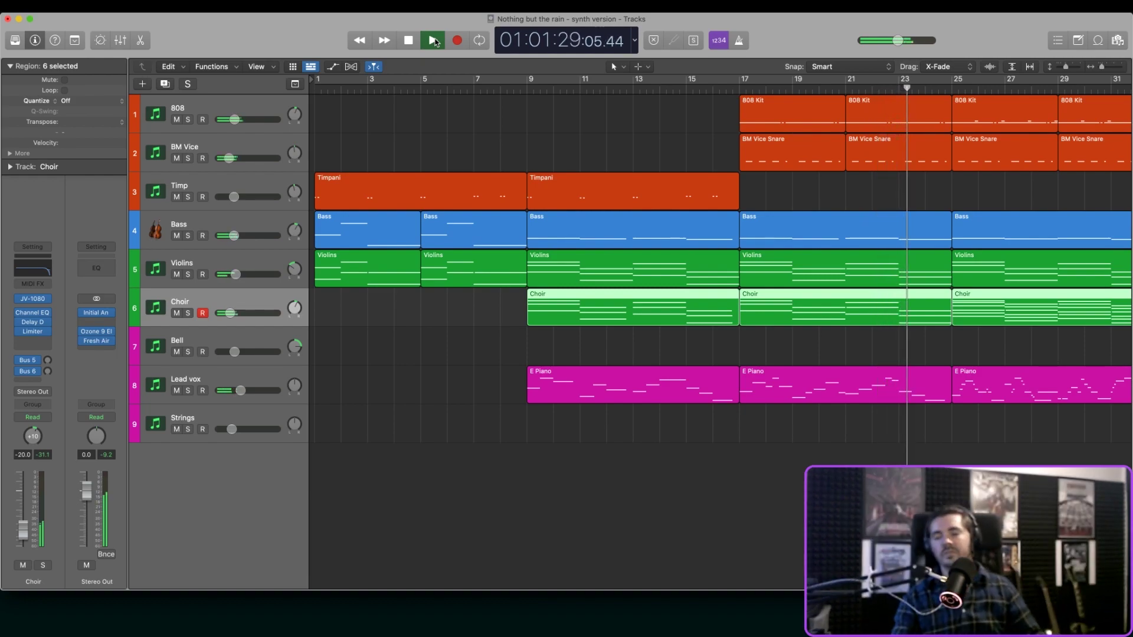
scroll(676, 171, right, 5)
scroll(676, 172, right, 6)
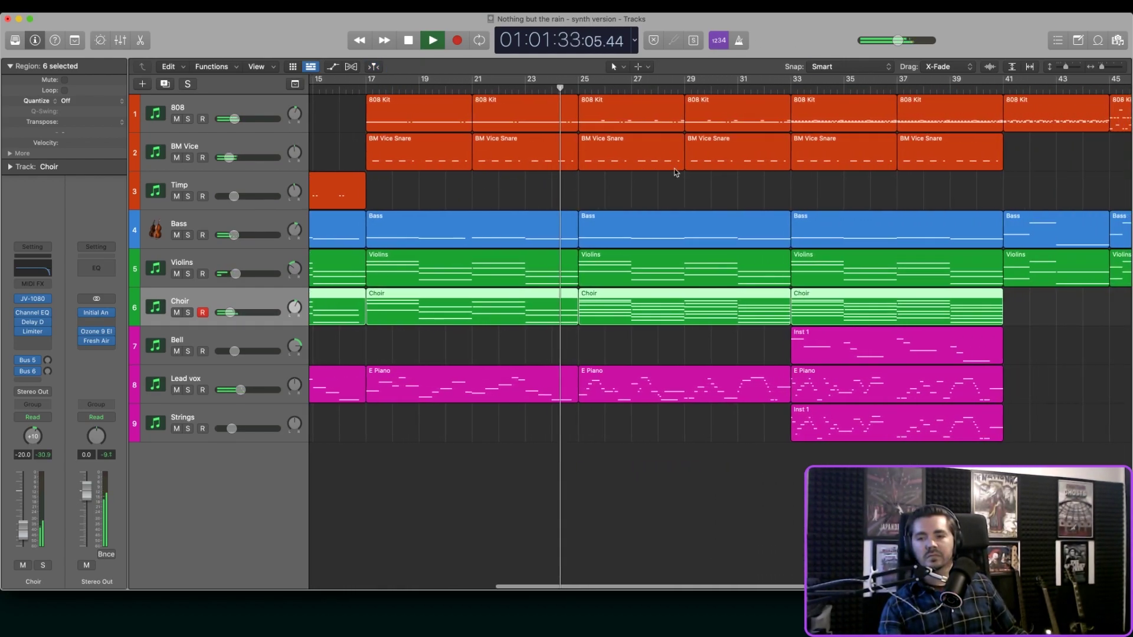
scroll(676, 172, right, 4)
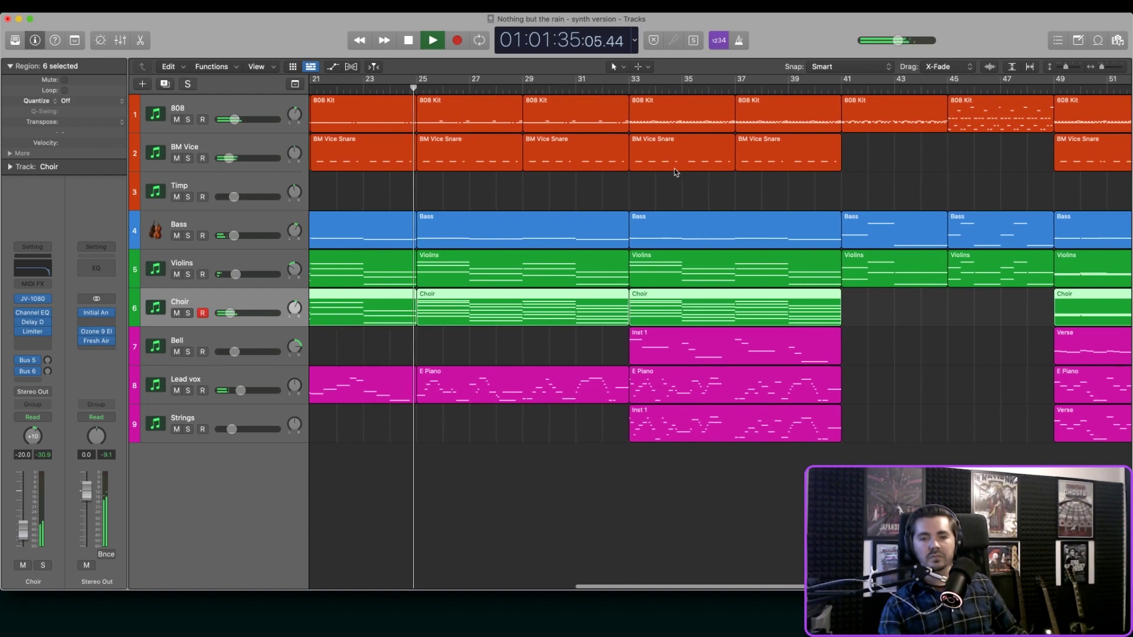